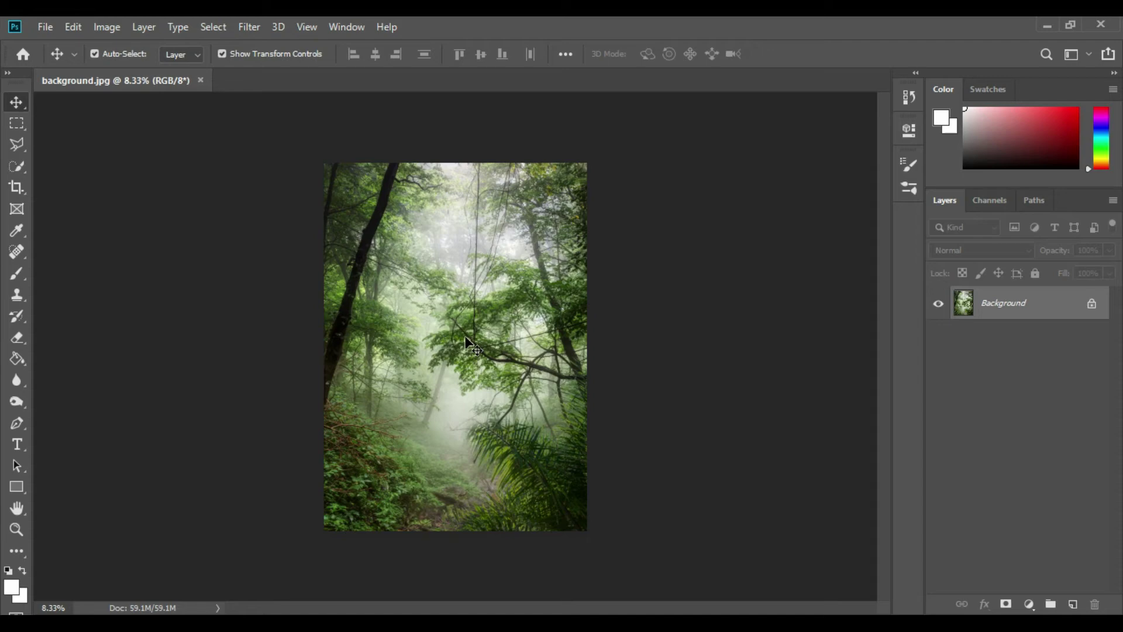
Unlock the forest background and duplicate it as a new layer
scroll(465, 336, up, 1)
scroll(465, 337, down, 1)
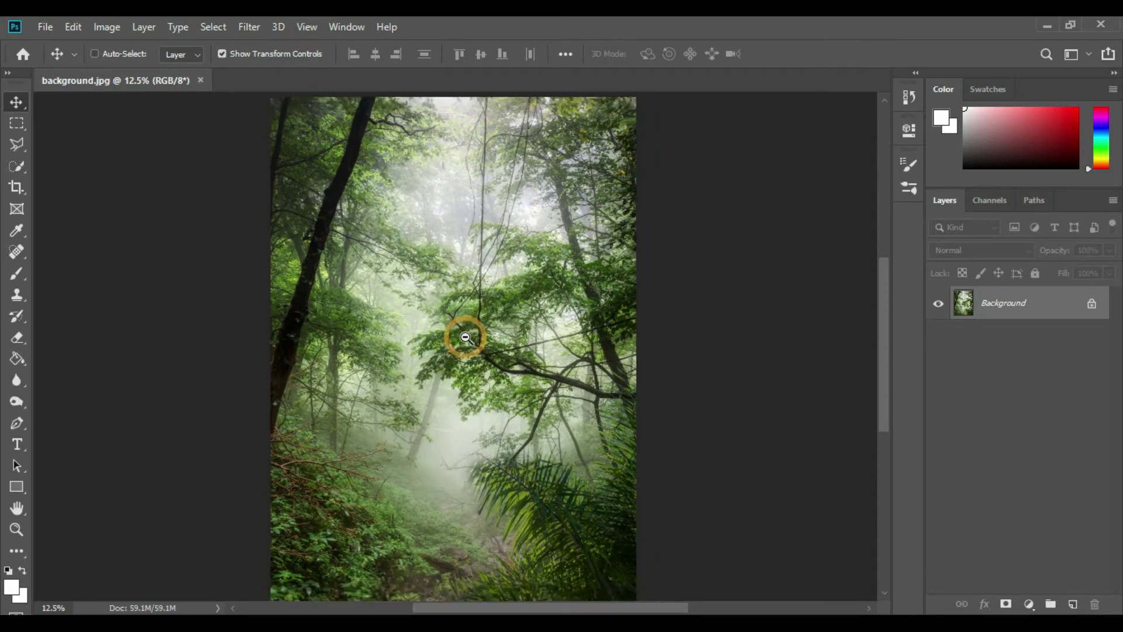
click(1091, 303)
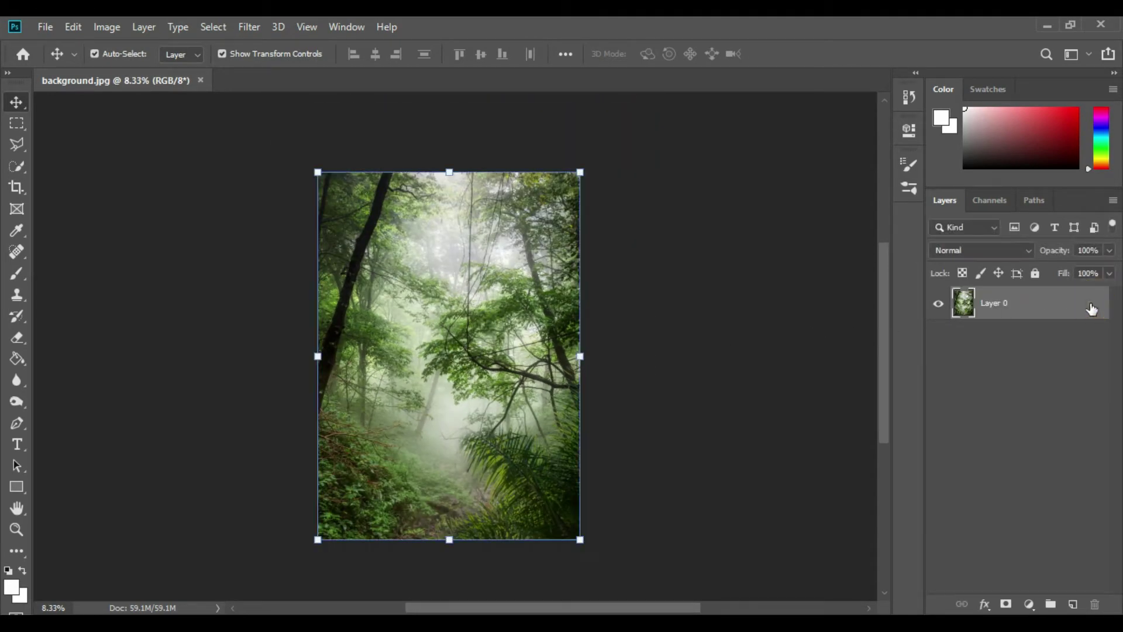
key(ctrl+j)
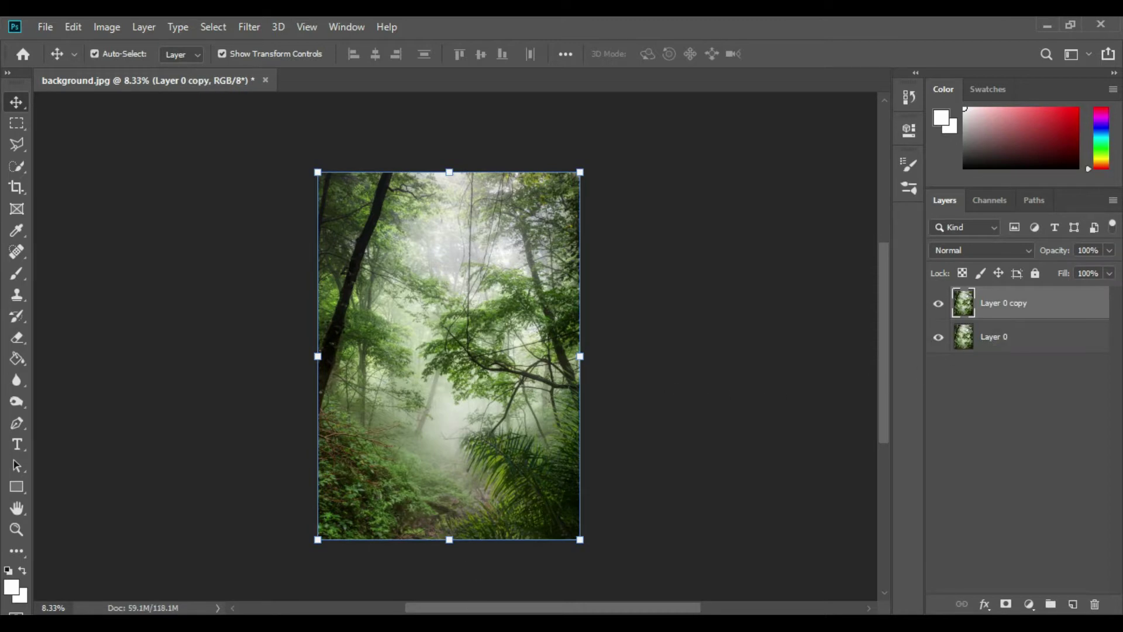
Place the man-on-a-branch cutout, scaled to about 102% and moved up-left to fill the frame
drag(499, 534, 657, 425)
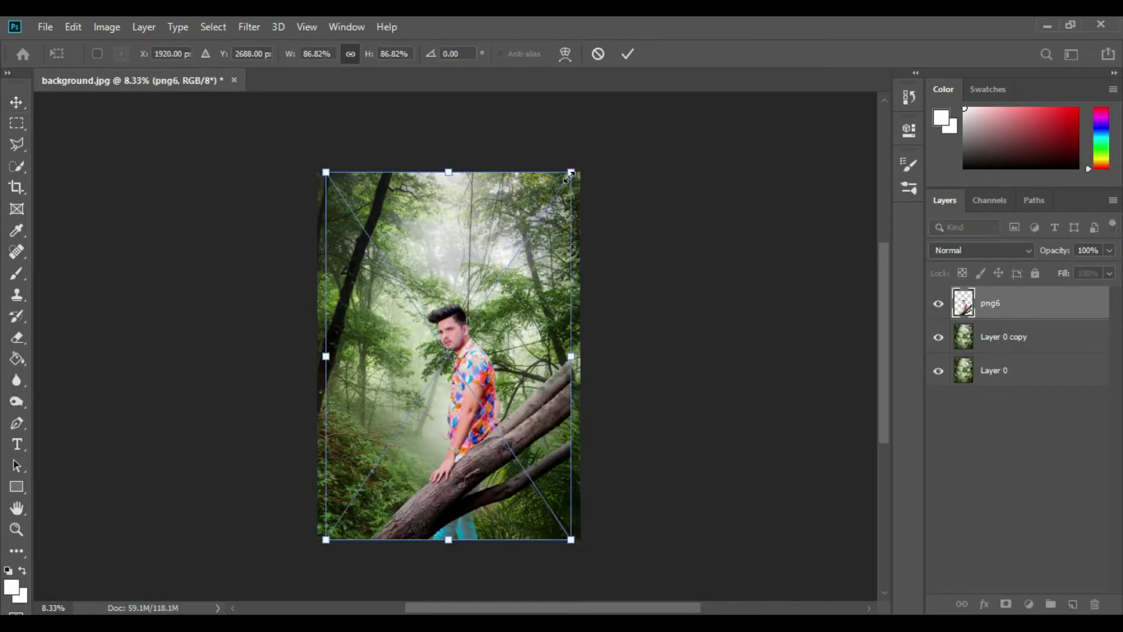
drag(570, 173, 589, 144)
drag(326, 539, 314, 555)
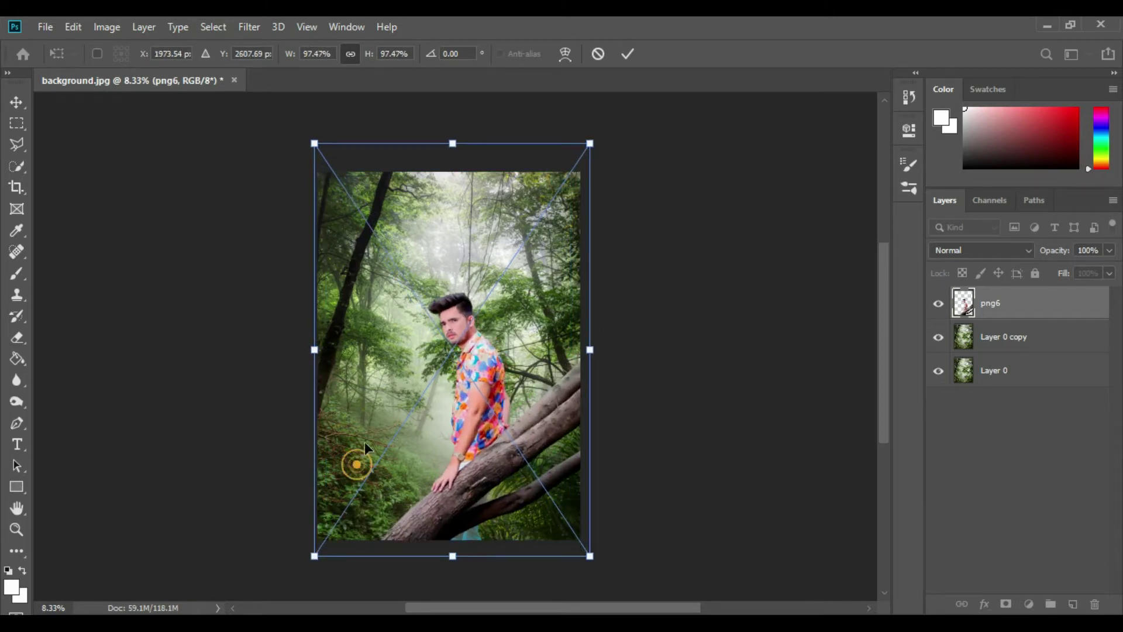
drag(365, 443, 367, 424)
drag(590, 537, 602, 552)
drag(561, 512, 550, 496)
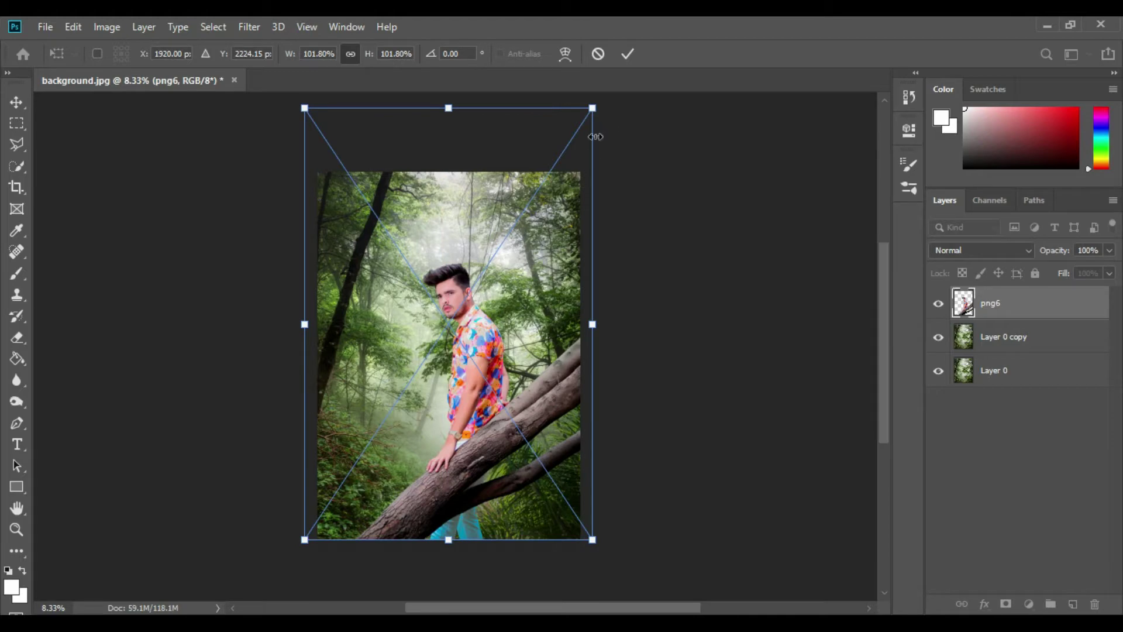
click(627, 54)
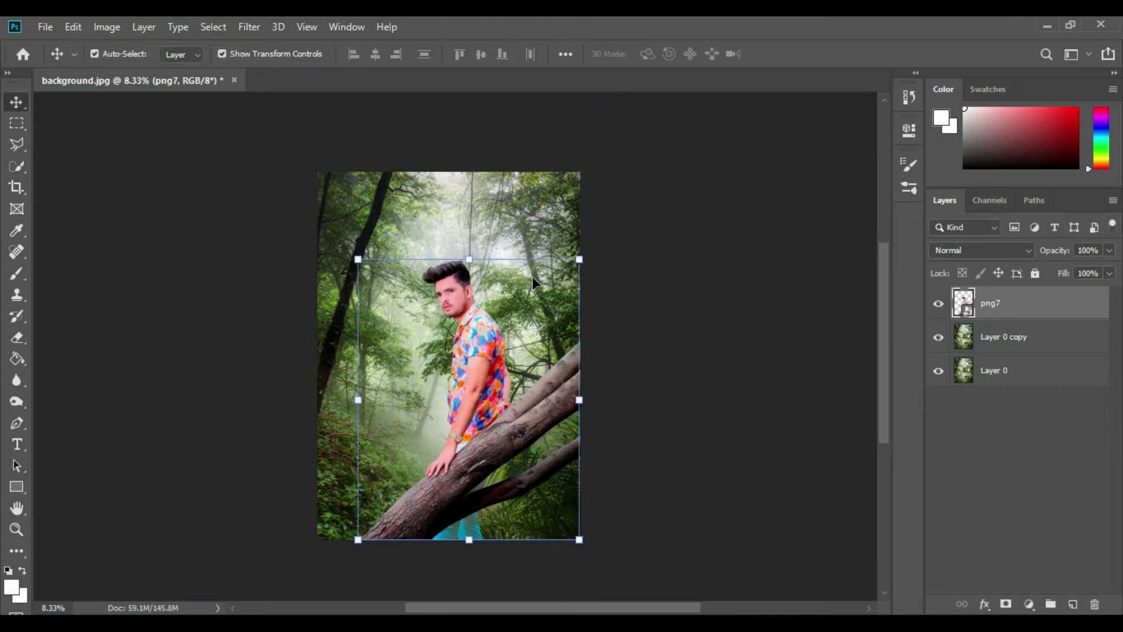
ctrl+click(467, 262)
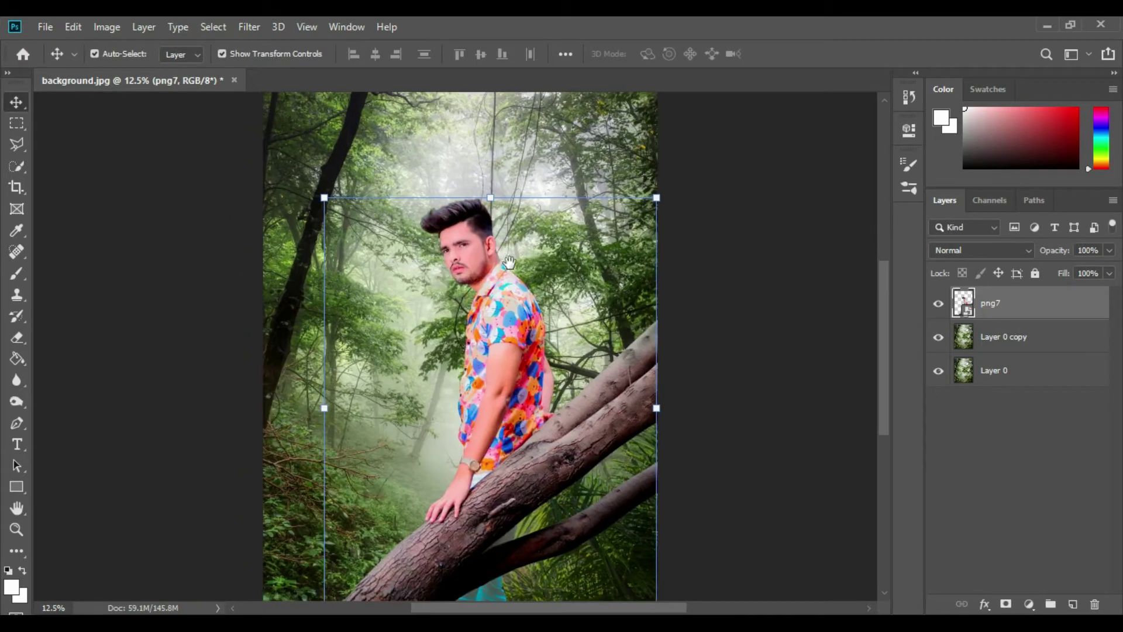
key(ctrl+minus)
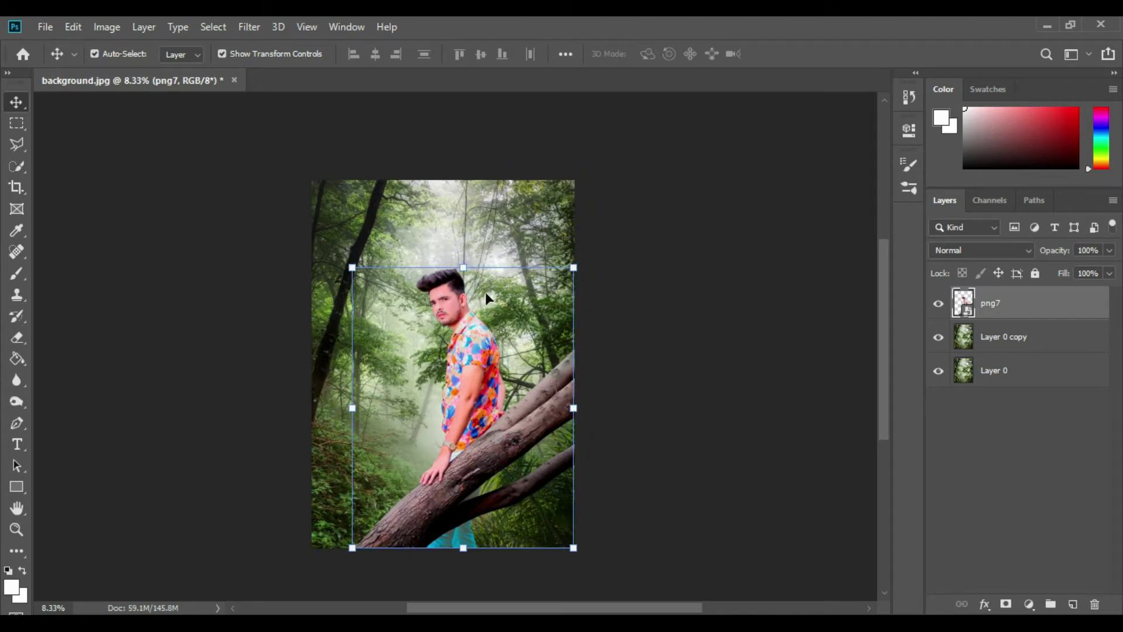
Apply a Camera Raw filter to the man with Red Saturation -21 and Orange Hue +17
click(249, 27)
click(293, 120)
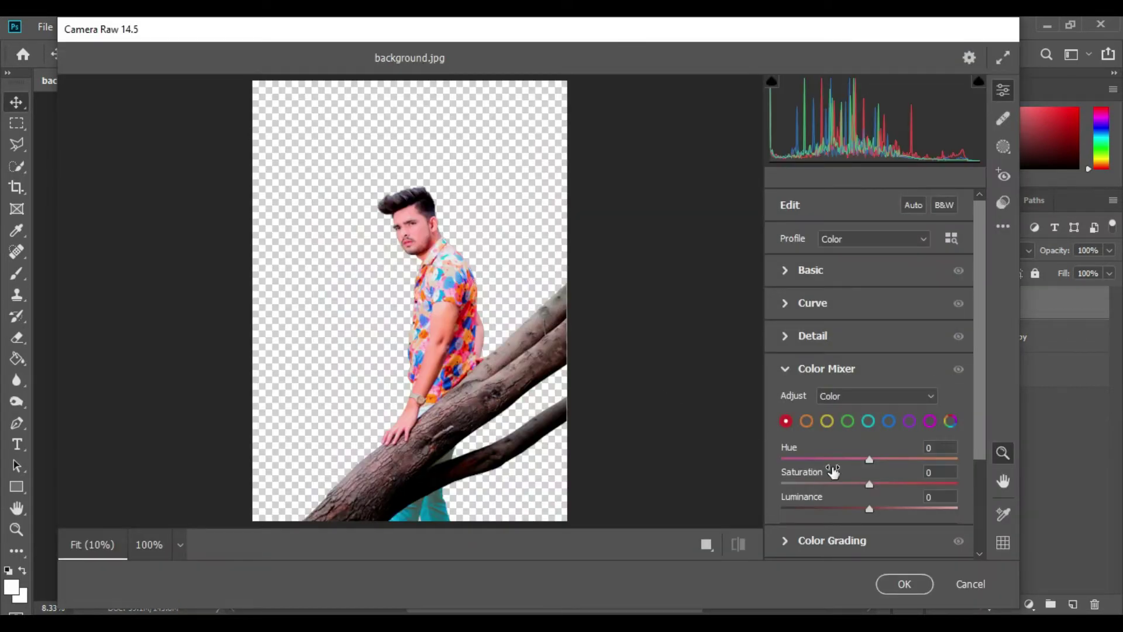
drag(869, 484, 856, 485)
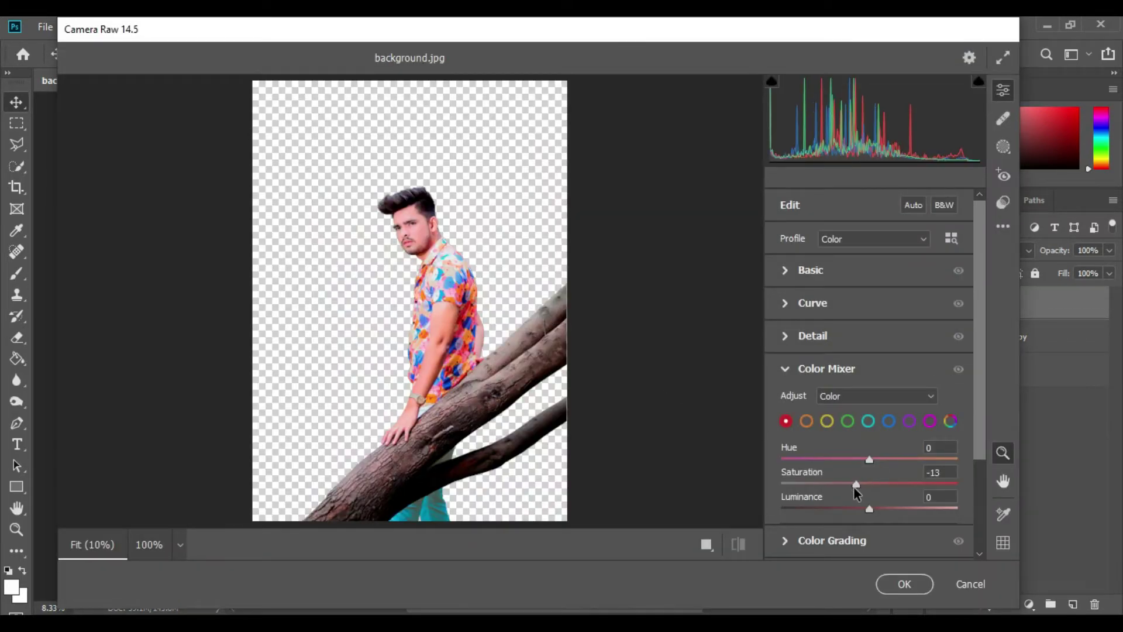
click(807, 421)
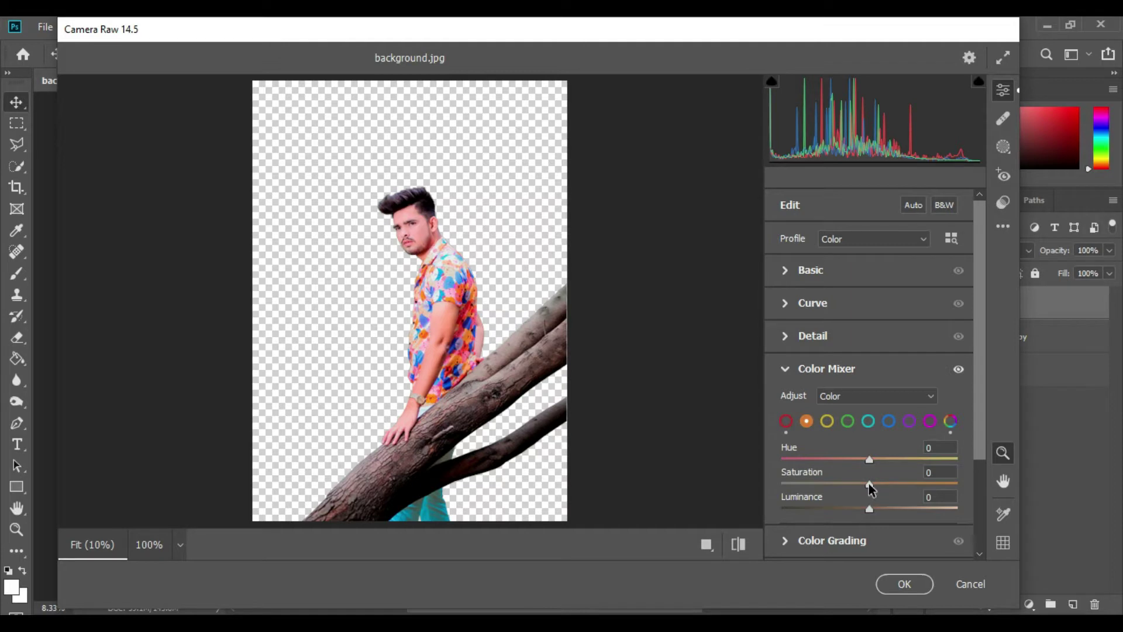
mouse_move(870, 459)
mouse_down()
mouse_move(884, 459)
mouse_move(884, 492)
mouse_move(851, 489)
mouse_up()
click(787, 421)
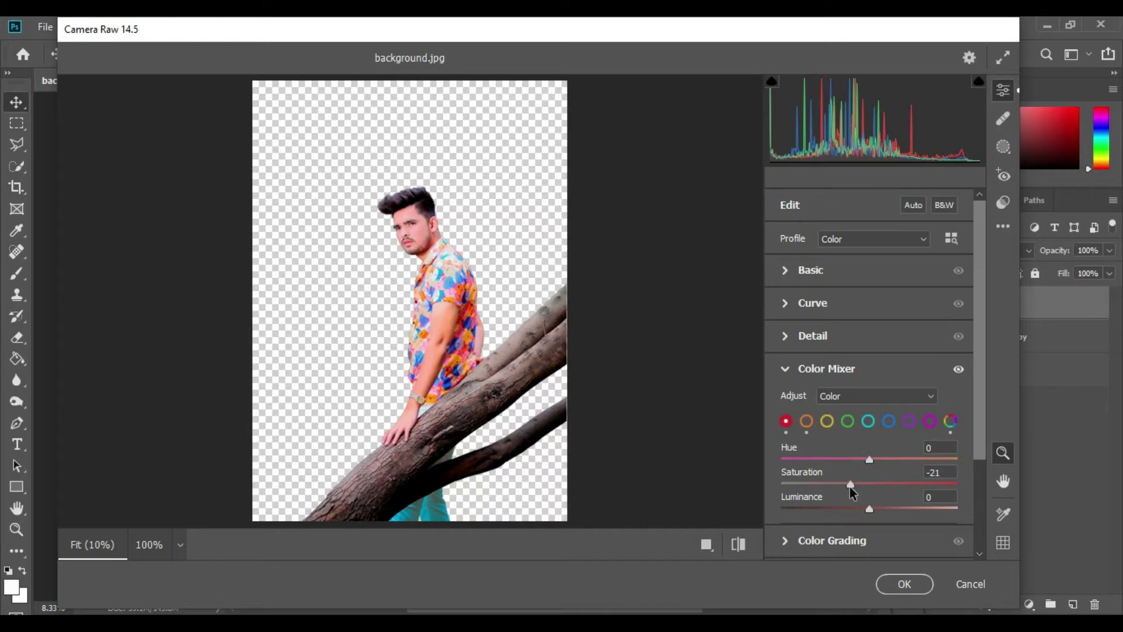
click(905, 584)
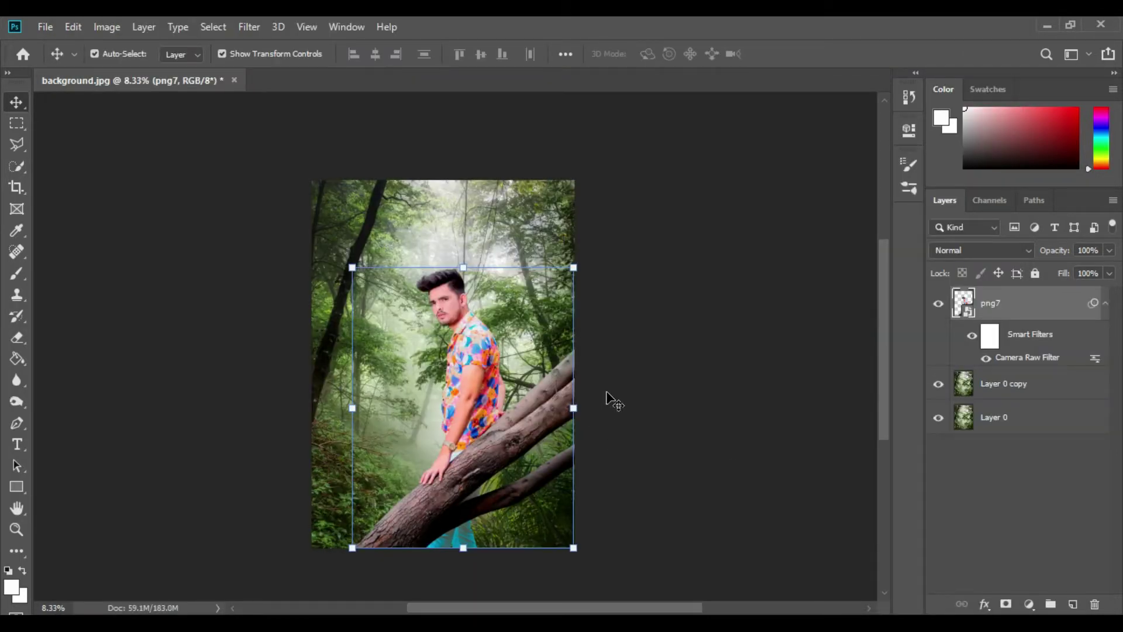
Hide the Camera Raw filter, place the png2 trunk beneath the man, and drag in pnf4 ferns
click(972, 335)
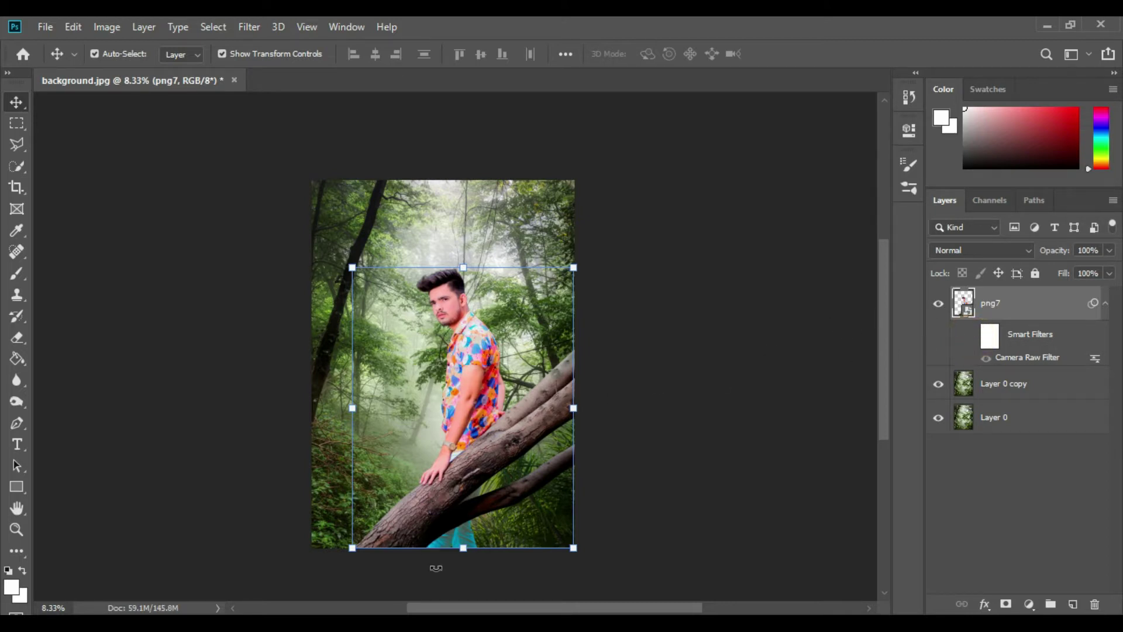
key(alt+Tab)
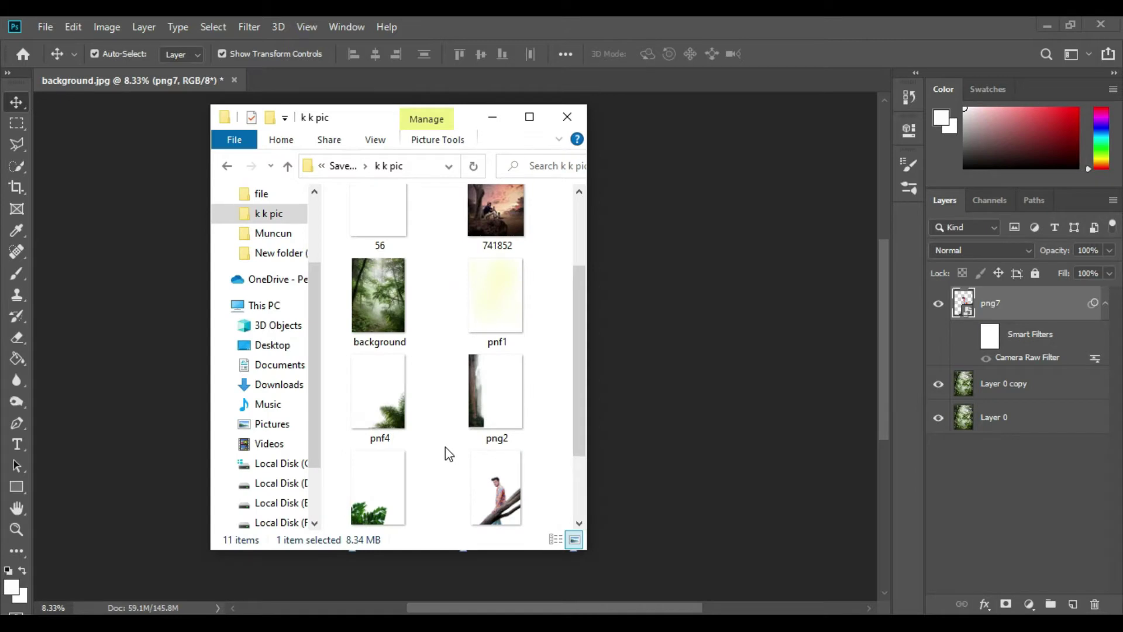
drag(495, 398, 627, 405)
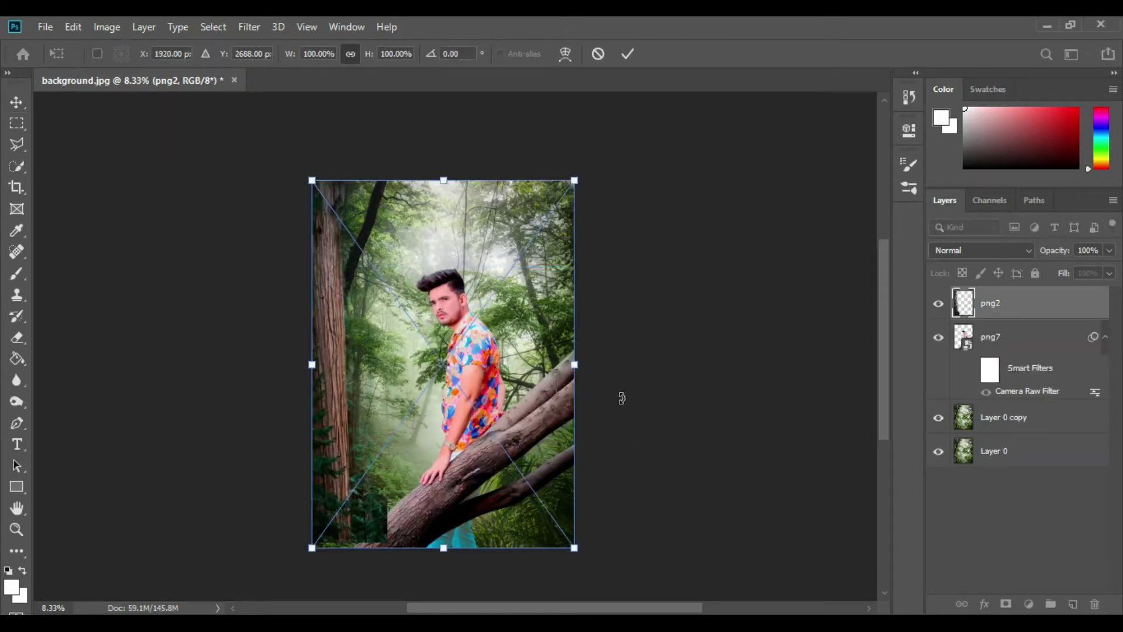
drag(1006, 316, 1010, 406)
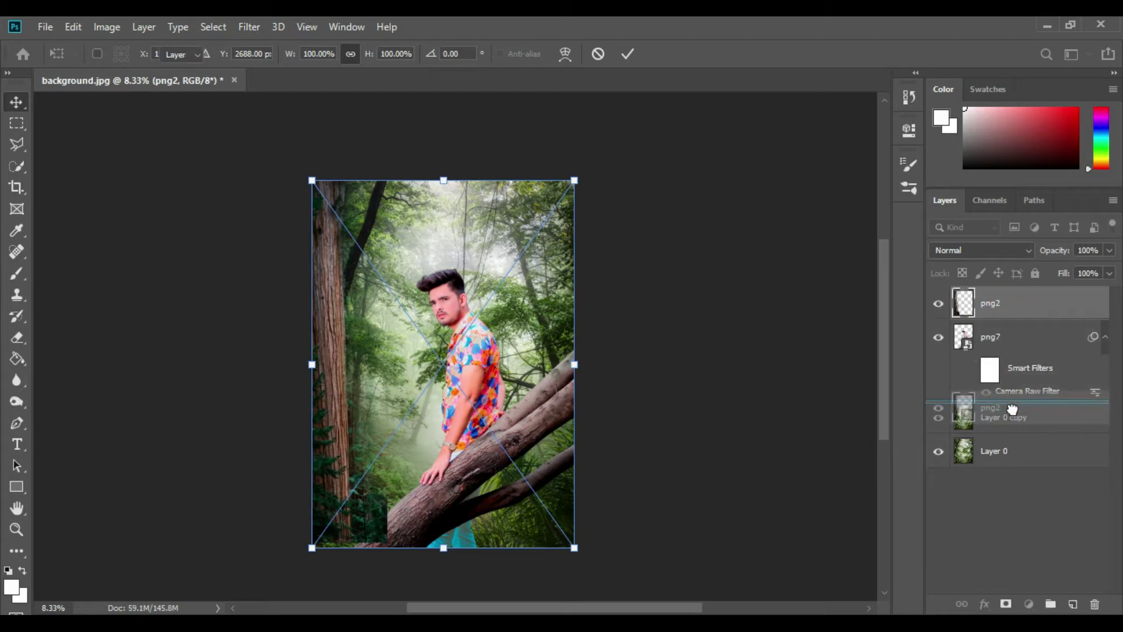
key(alt+Tab)
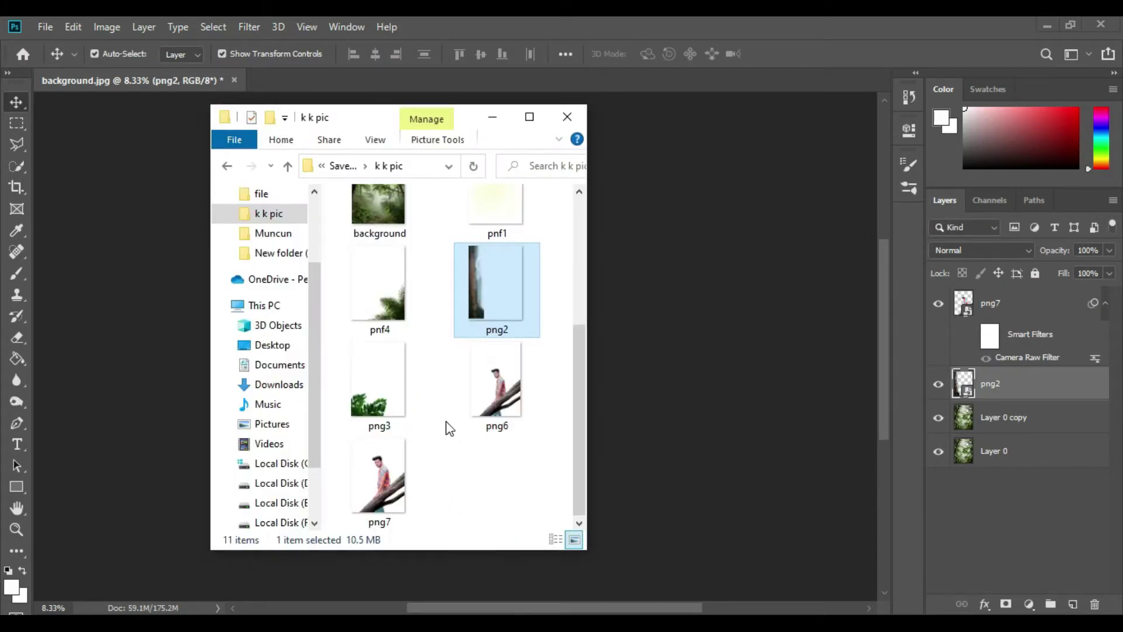
drag(377, 293, 656, 406)
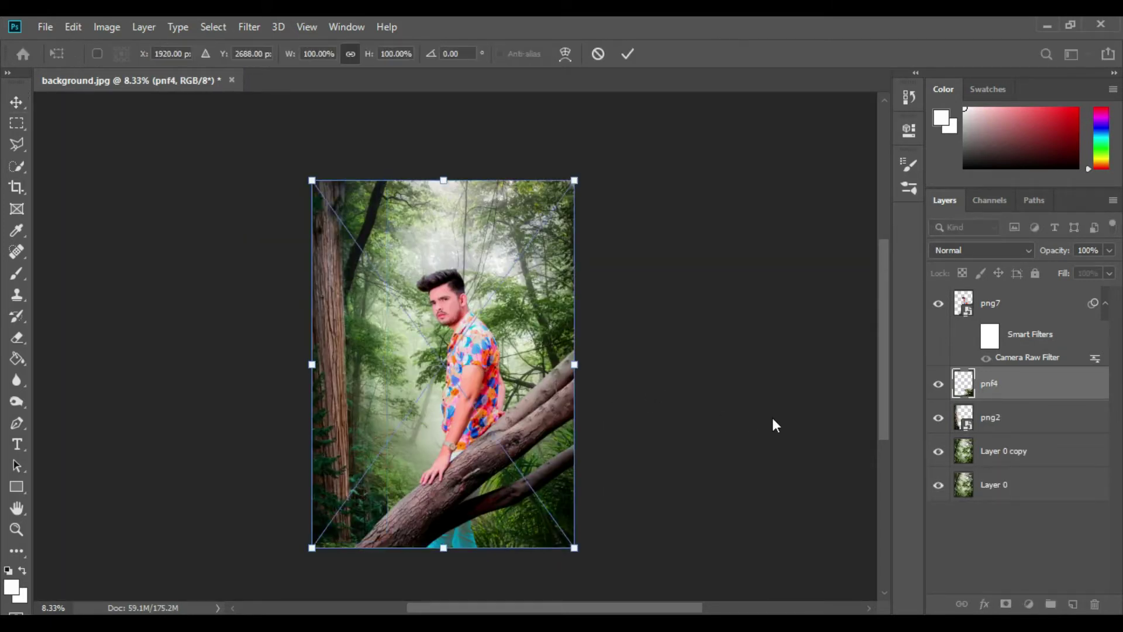
Commit the pnf4 ferns and move them to the top of the layer stack
drag(1002, 399, 1004, 426)
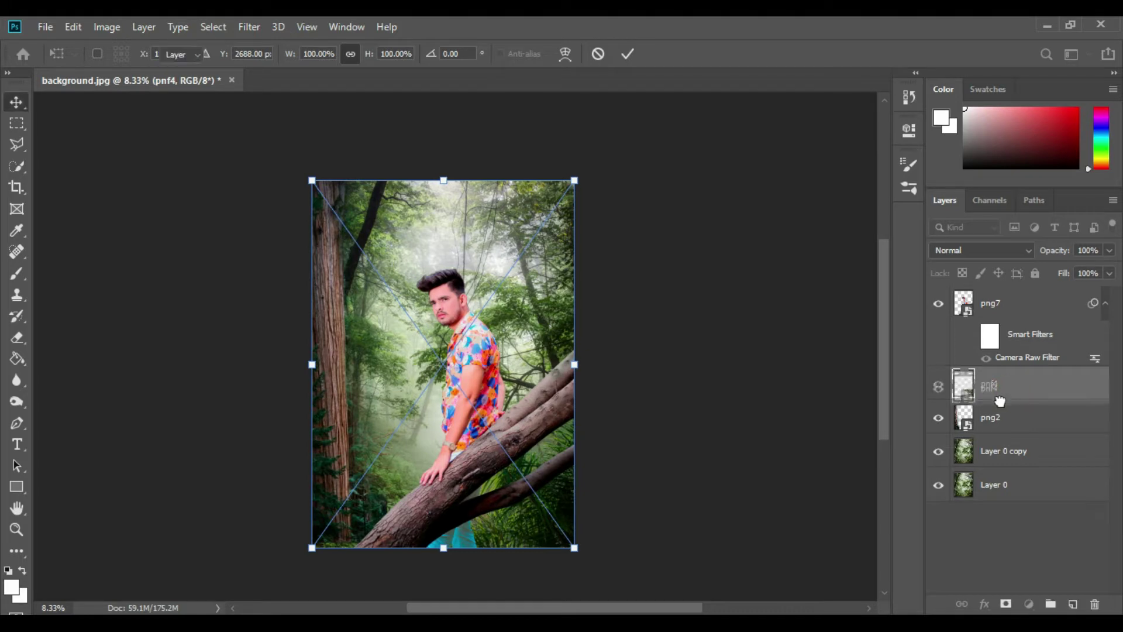
key(Return)
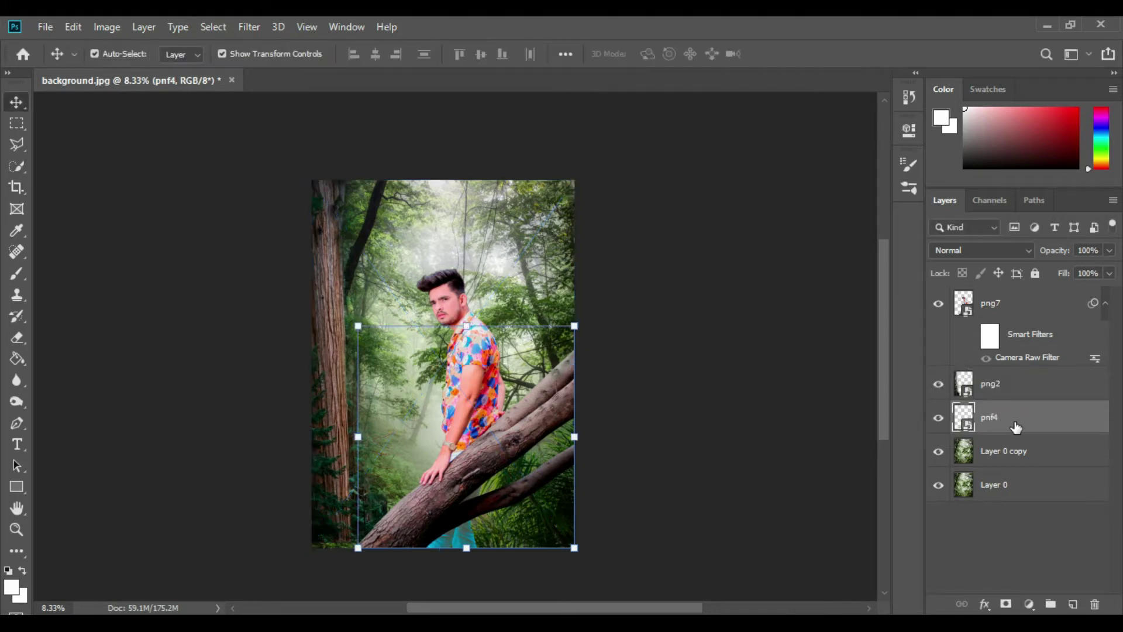
drag(1004, 426, 997, 300)
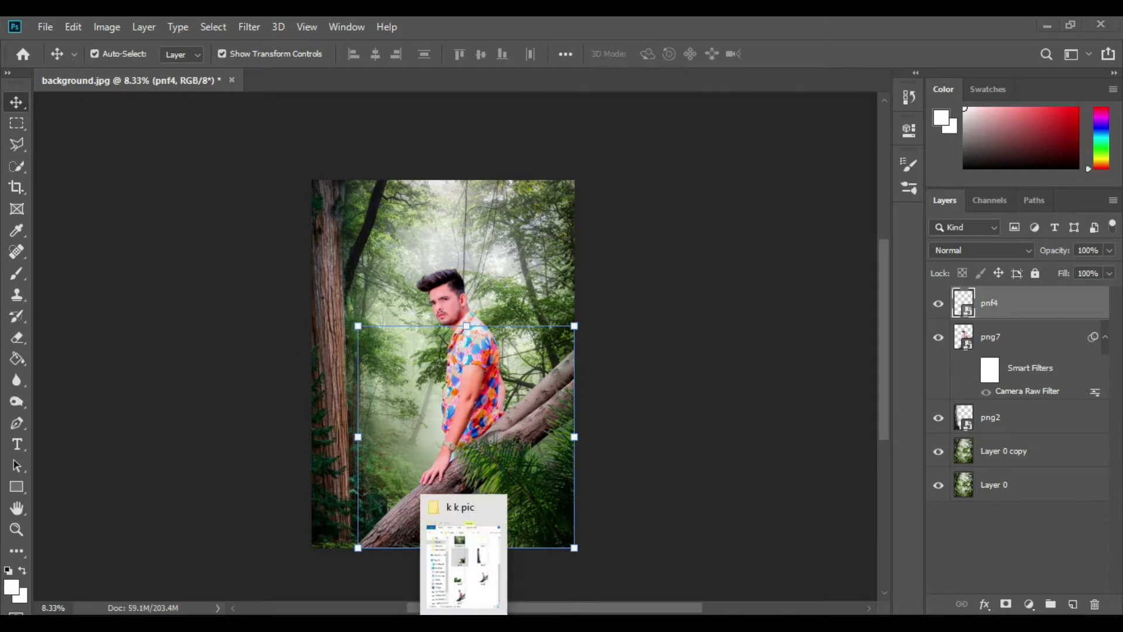
Place the png3 leafy plants and position the layer just below pnf4
click(462, 562)
mouse_move(375, 398)
mouse_down()
mouse_move(668, 444)
mouse_move(631, 458)
mouse_up()
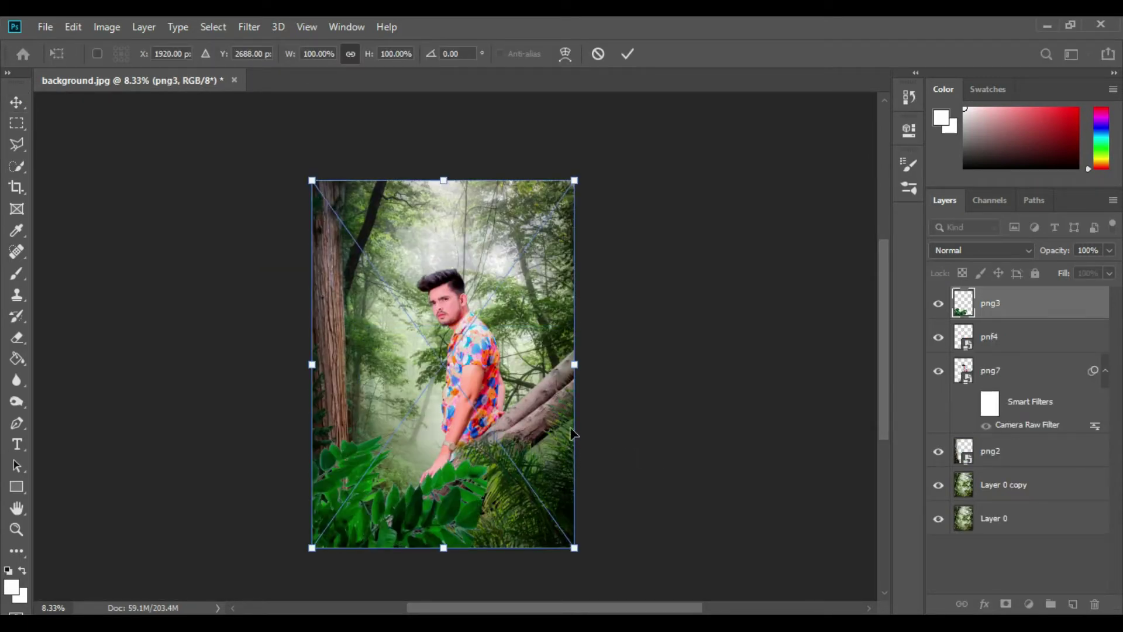
click(625, 56)
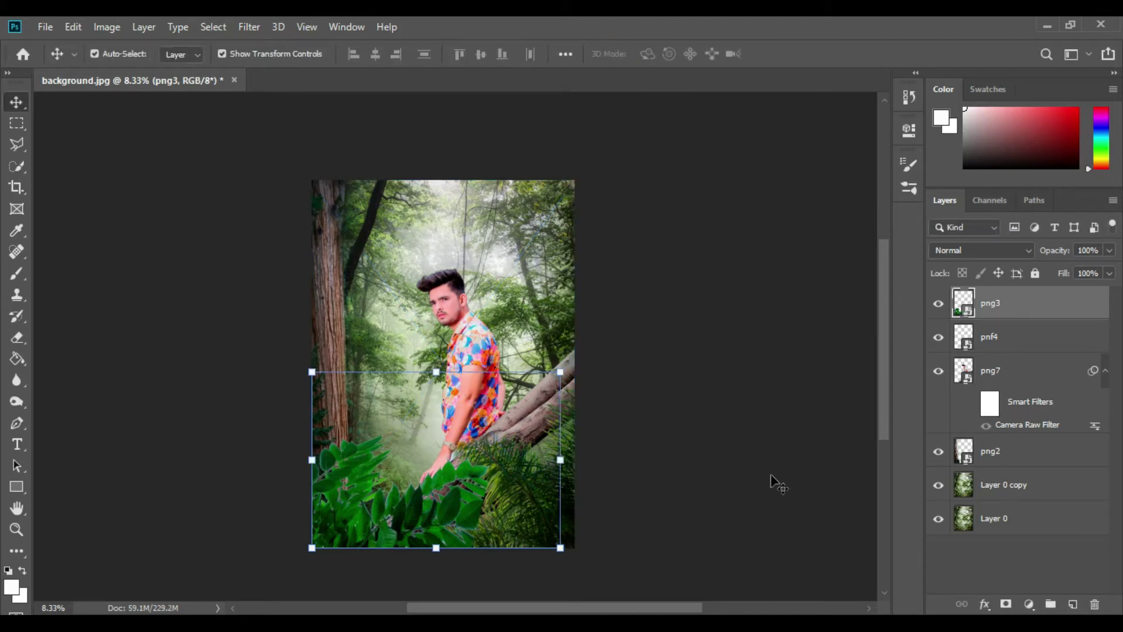
drag(996, 310, 996, 358)
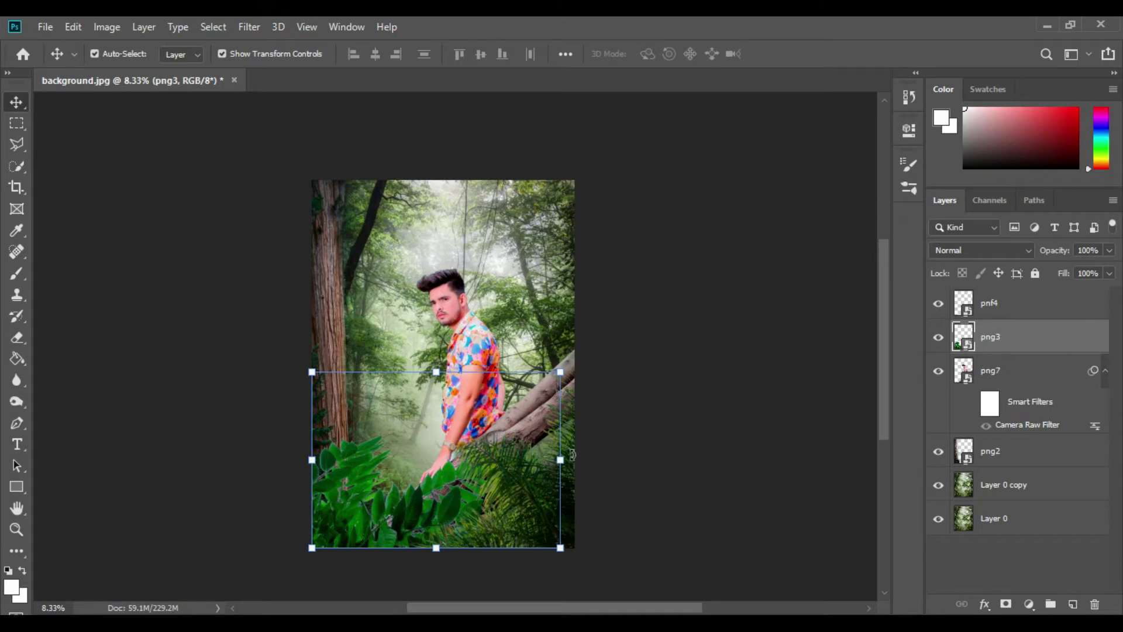
Add a mask to png3 and paint out the bottom palm leaves with a large black brush
scroll(470, 433, up, 1)
scroll(527, 409, down, 3)
scroll(629, 403, up, 1)
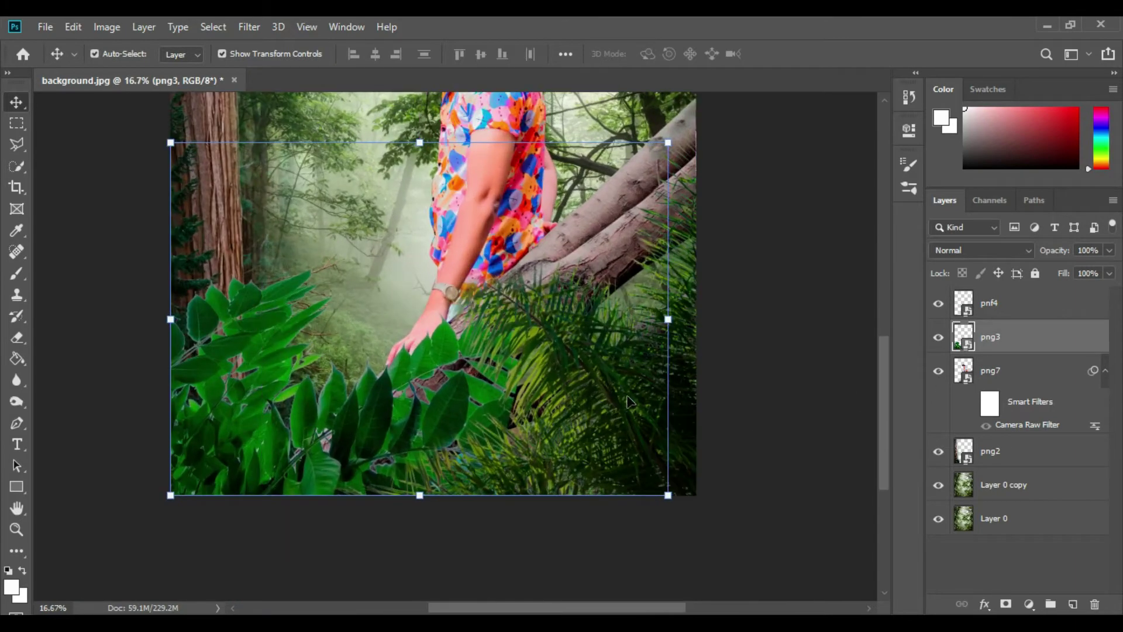
click(1006, 604)
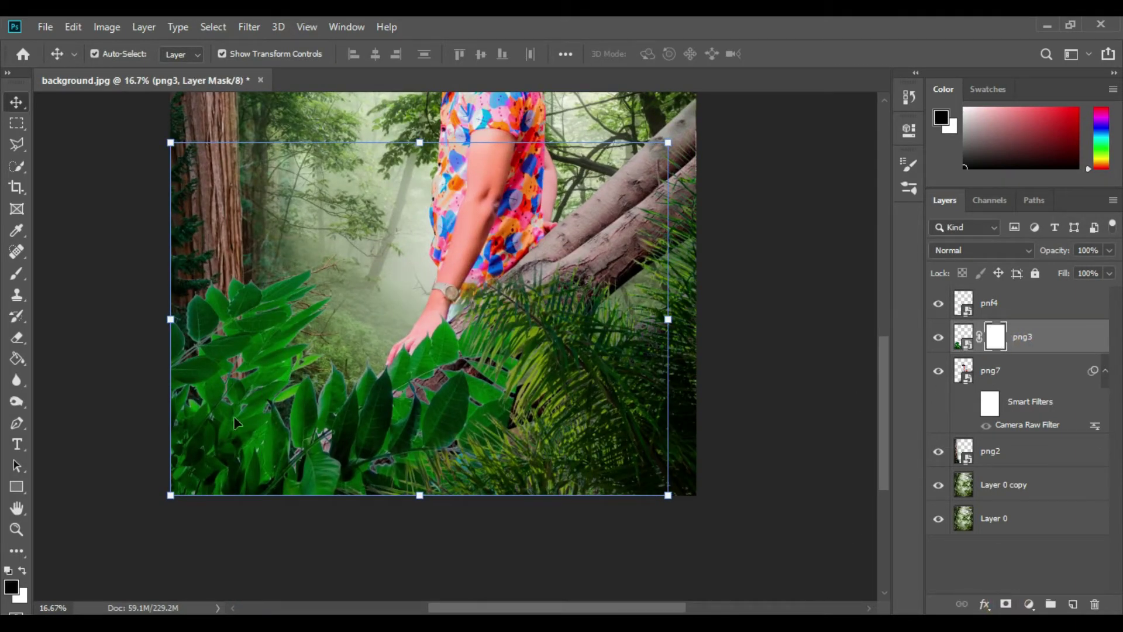
click(27, 278)
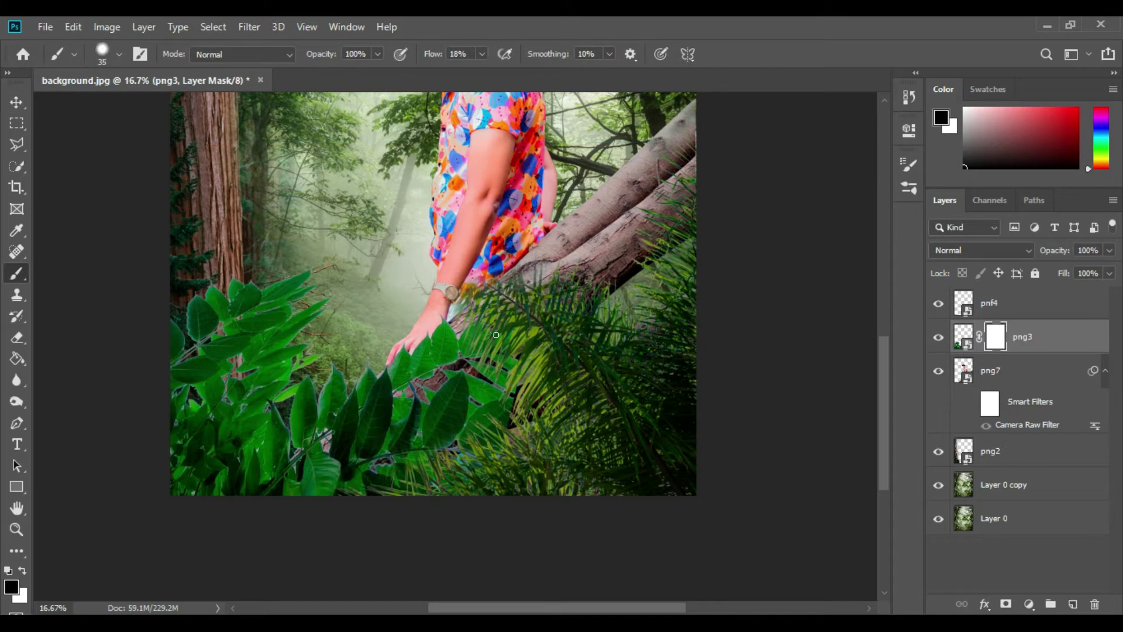
key(bracketright)
key(bracketright)
key(bracketright)
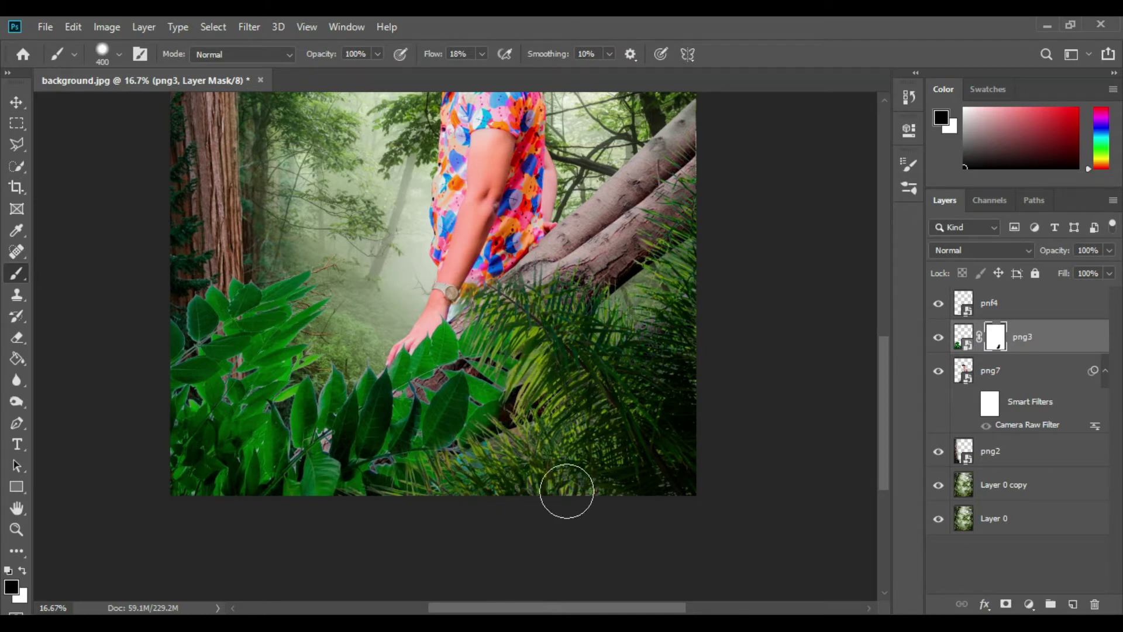
click(509, 459)
click(503, 476)
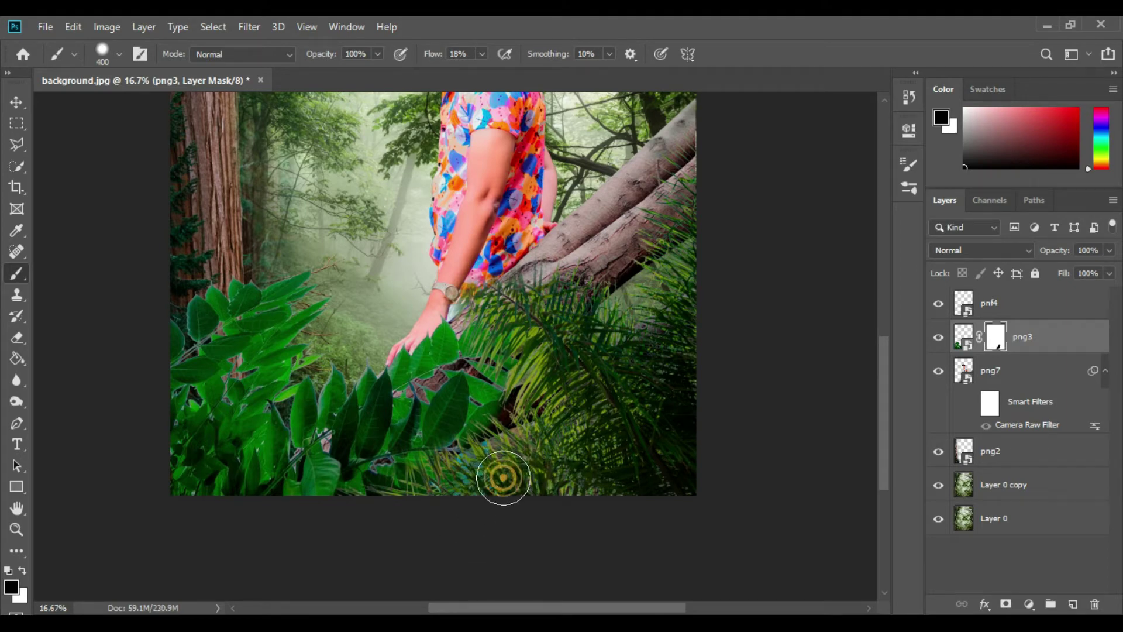
scroll(469, 433, down, 1)
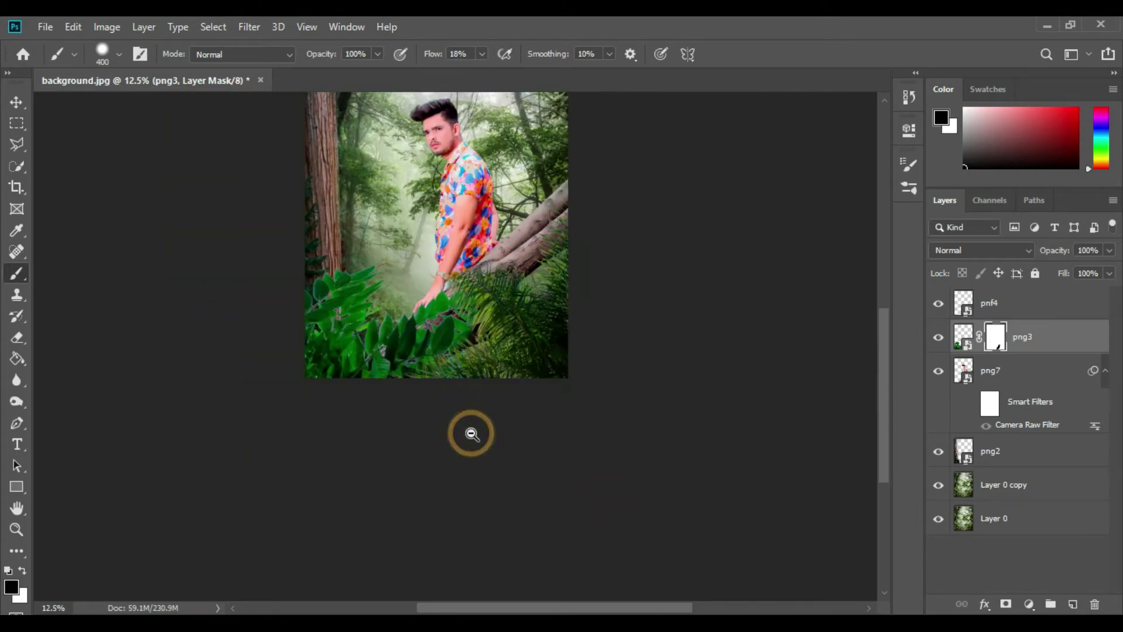
scroll(468, 435, down, 1)
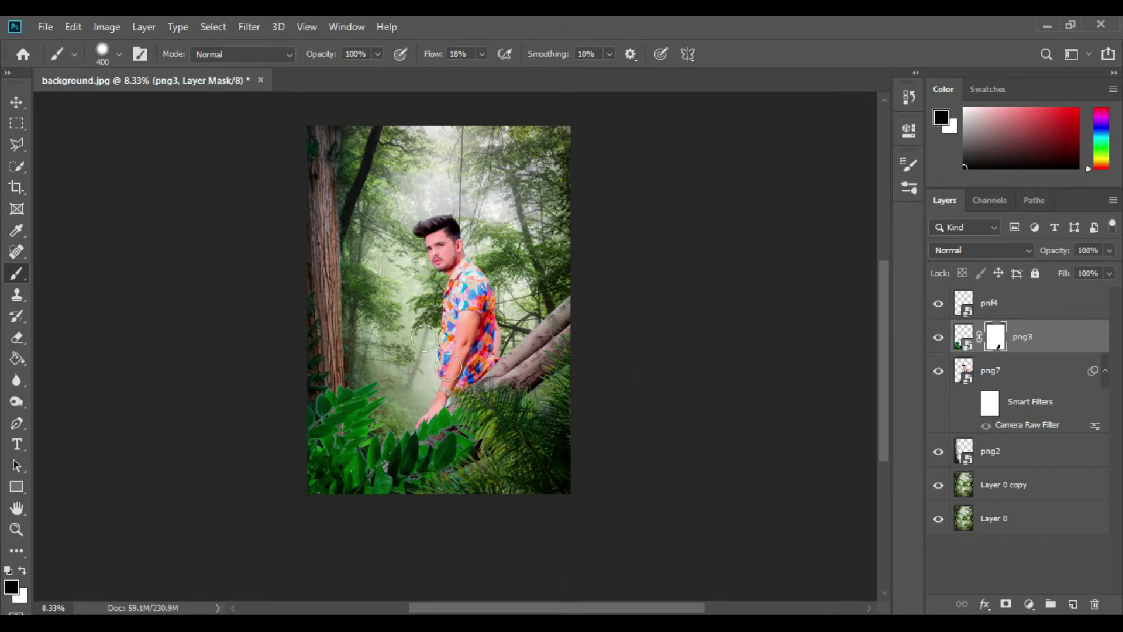
click(468, 606)
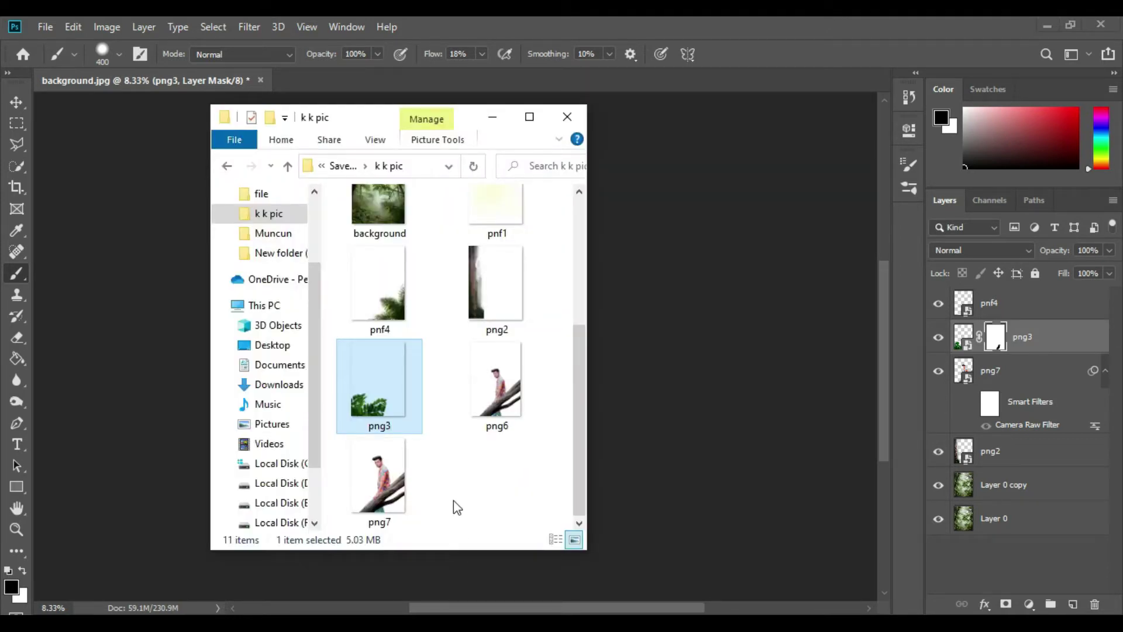
drag(573, 388, 591, 330)
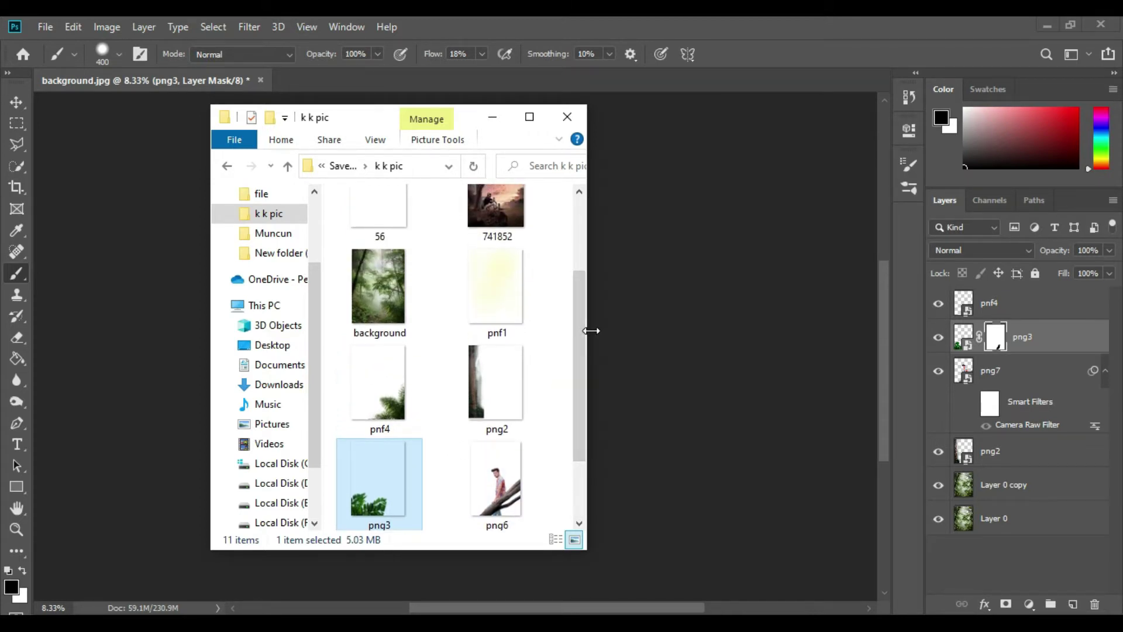
click(487, 120)
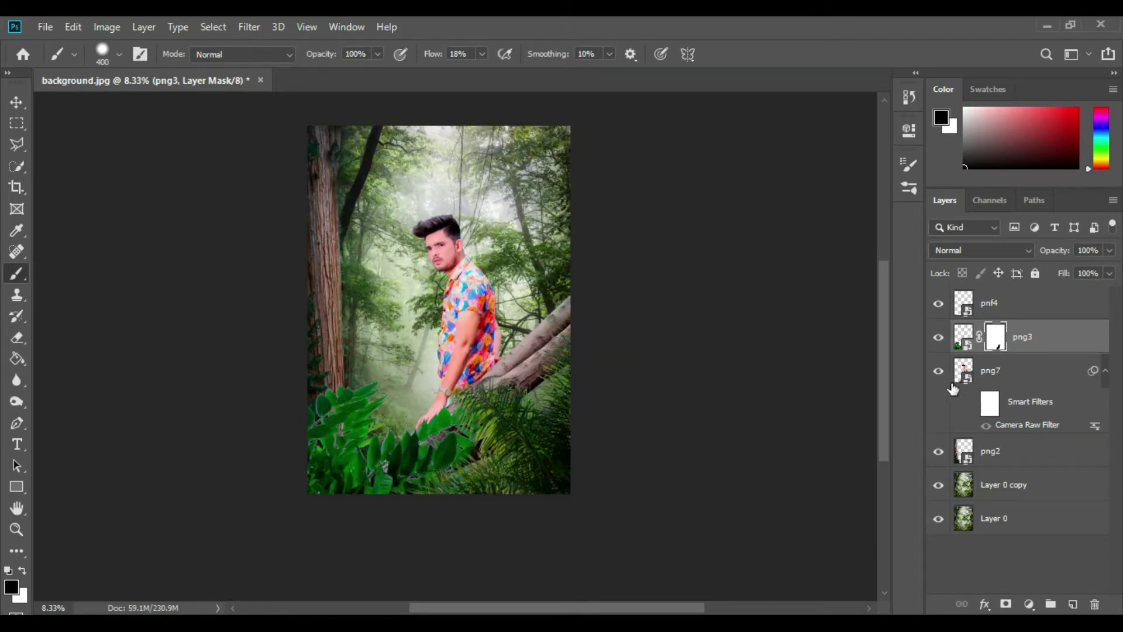
click(966, 374)
click(938, 370)
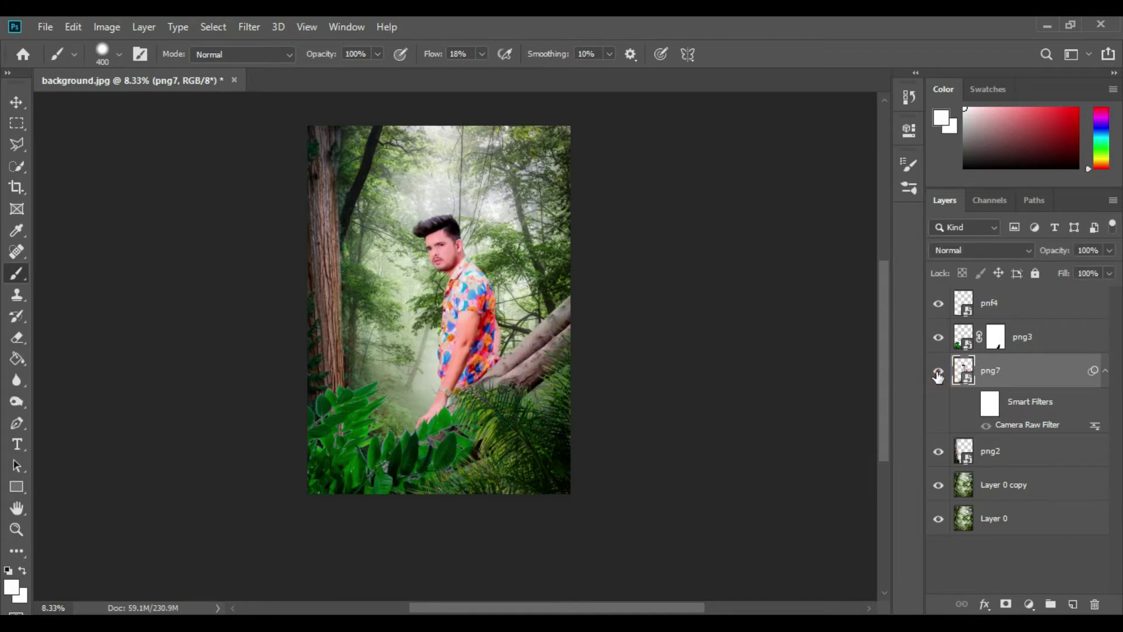
click(937, 338)
click(986, 426)
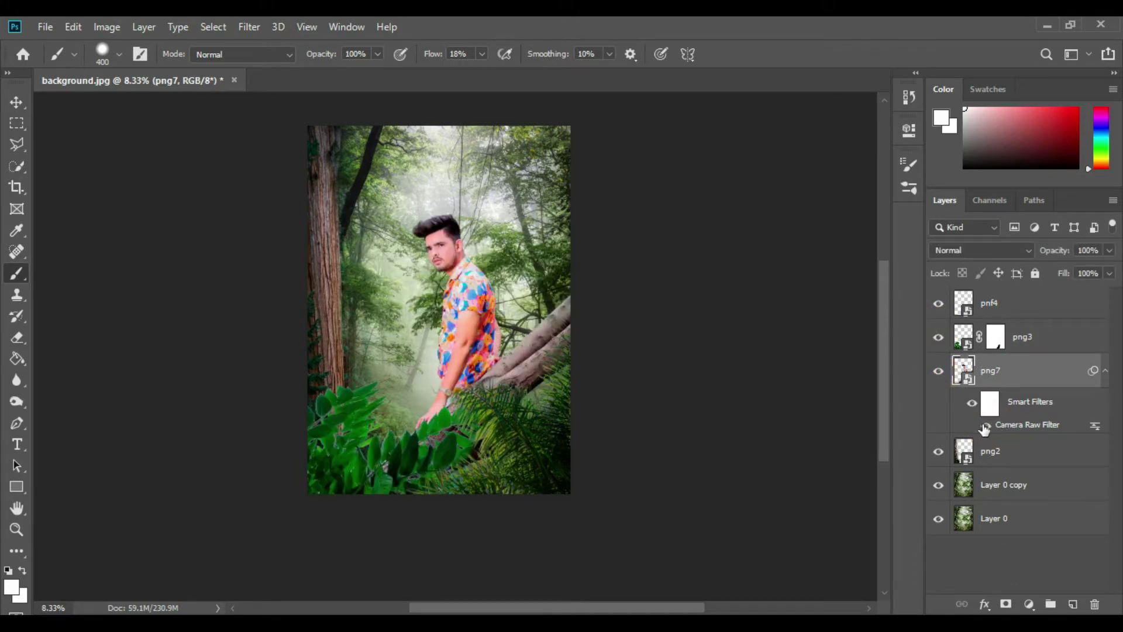
click(1005, 496)
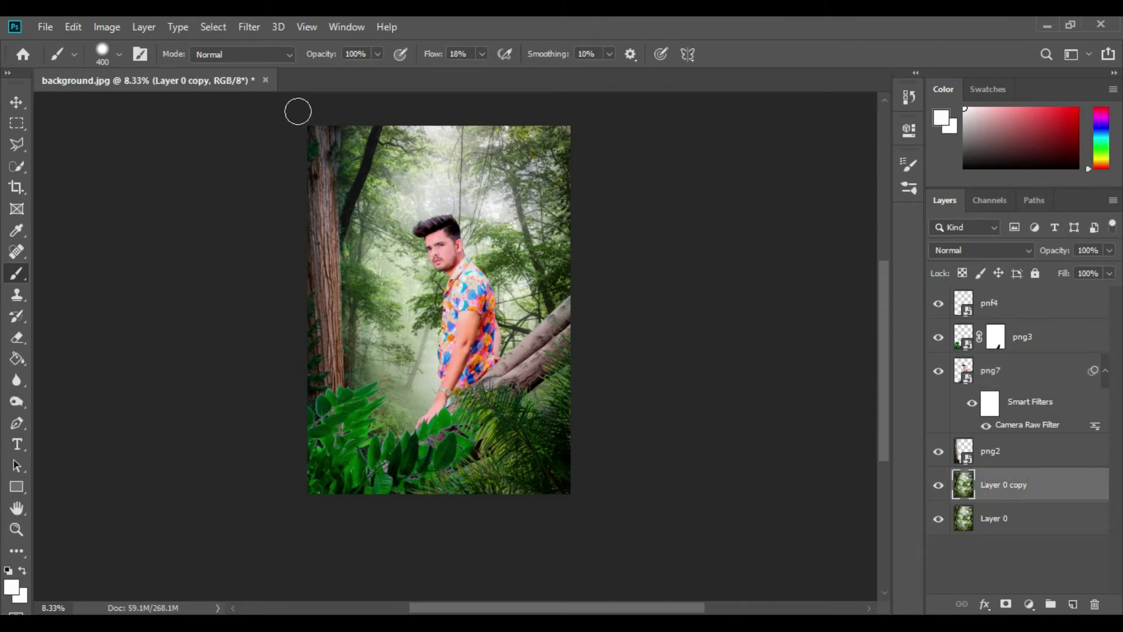
Open Gaussian Blur on Layer 0 copy, previewing a 9.8-pixel radius
click(249, 27)
mouse_move(257, 213)
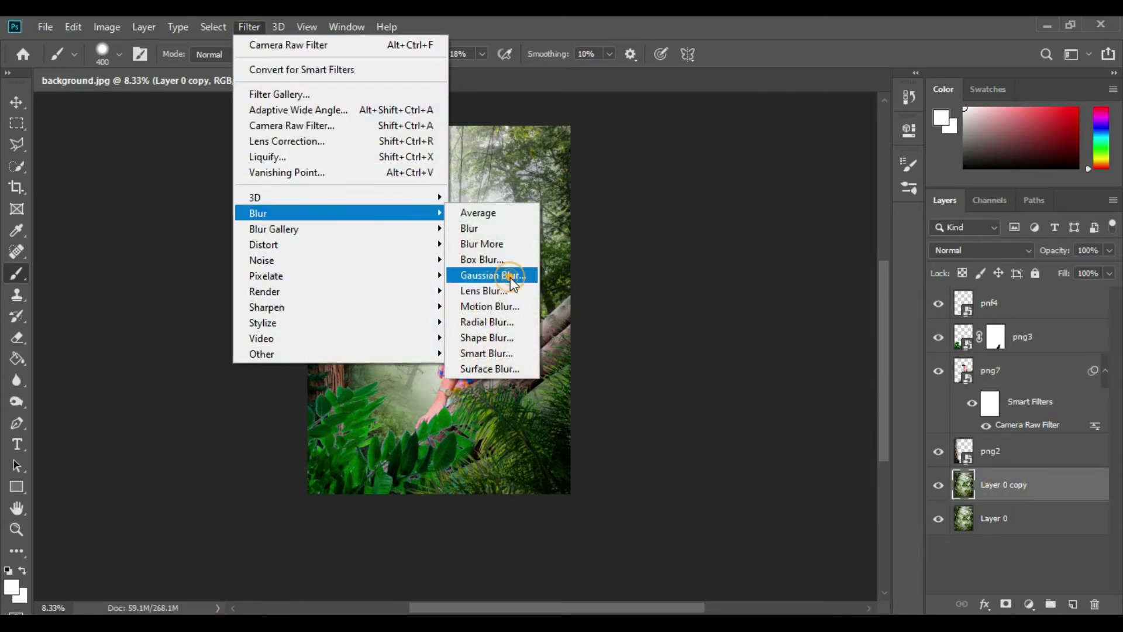
click(503, 276)
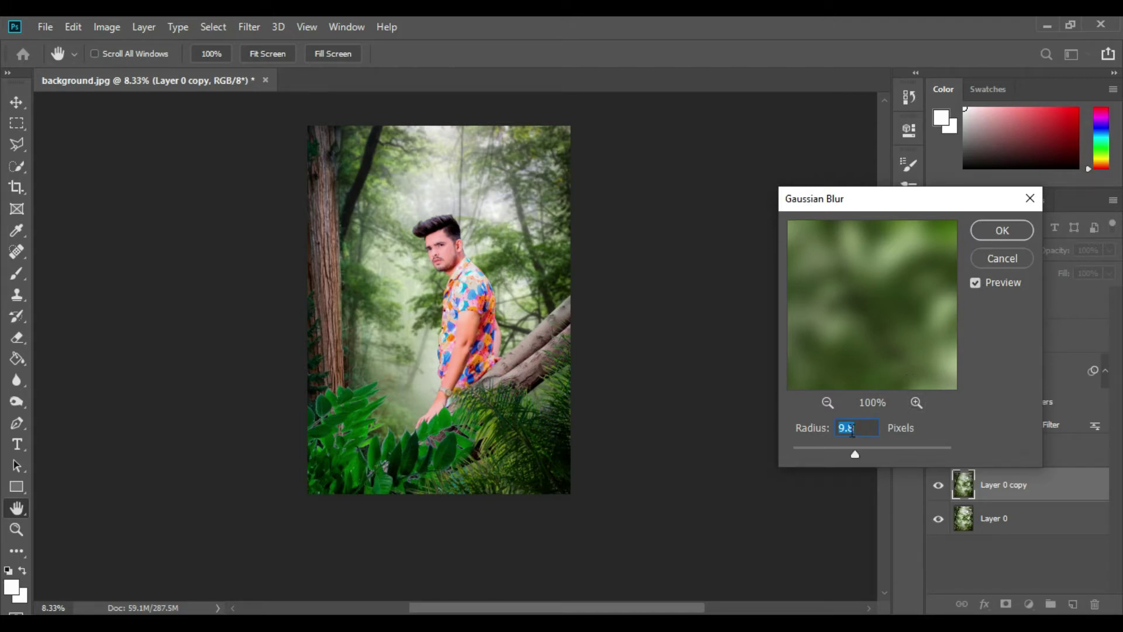
Apply the 9.8 px Gaussian blur, rasterize png2, and soften the trunk's left edge with the Blur tool
click(978, 231)
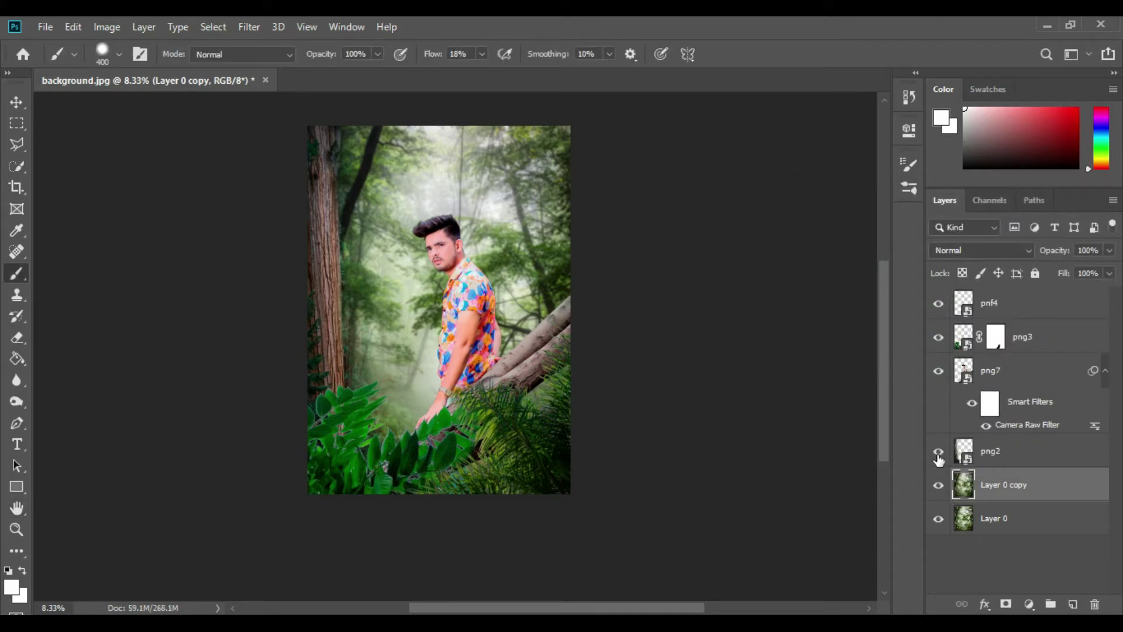
click(996, 455)
click(17, 379)
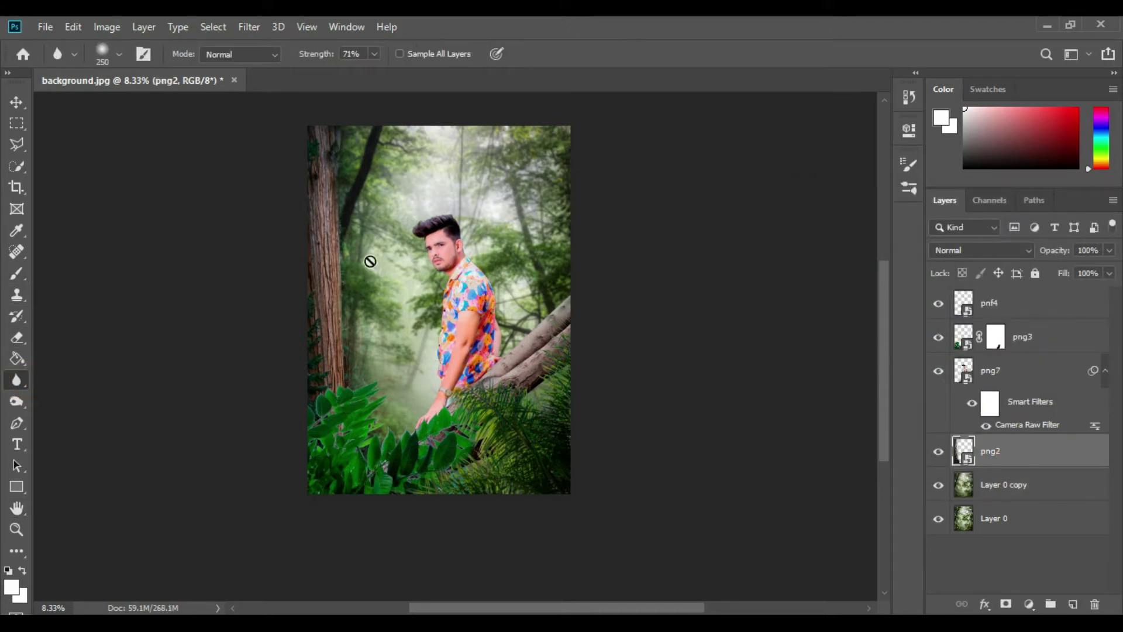
ctrl+click(358, 249)
scroll(374, 298, up, 3)
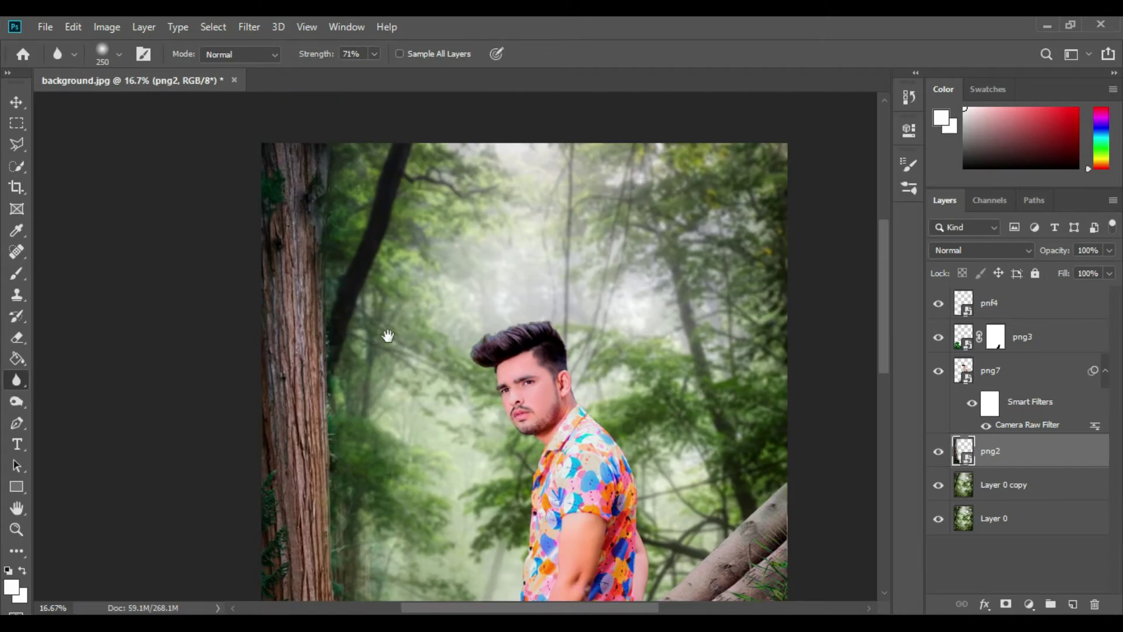
click(471, 305)
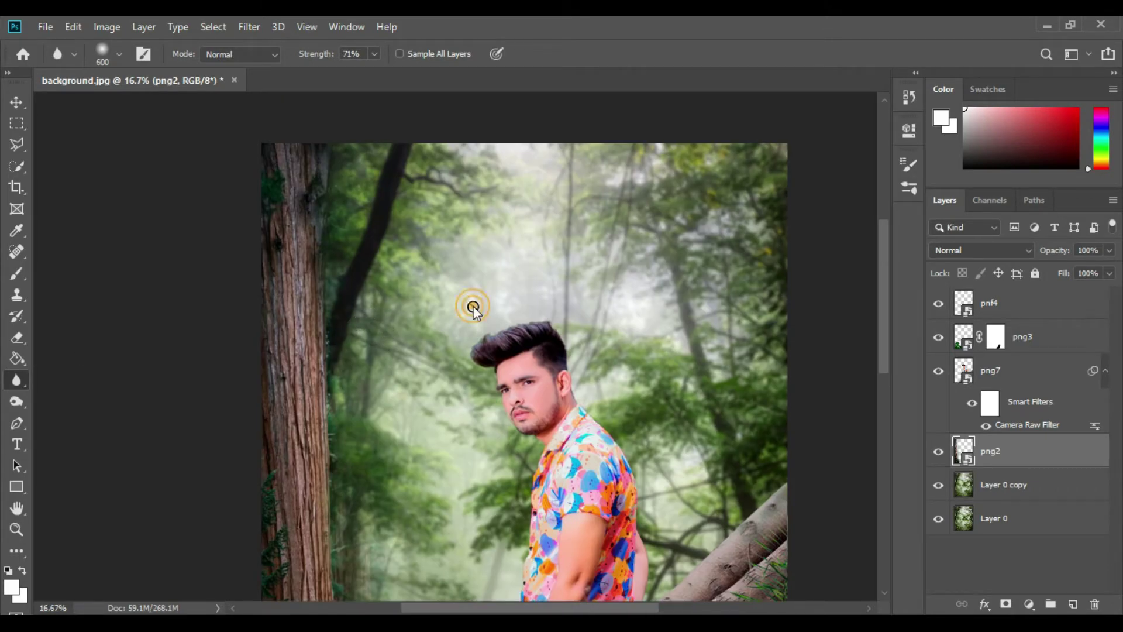
click(532, 265)
key(bracketleft)
key(bracketleft)
key(bracketleft)
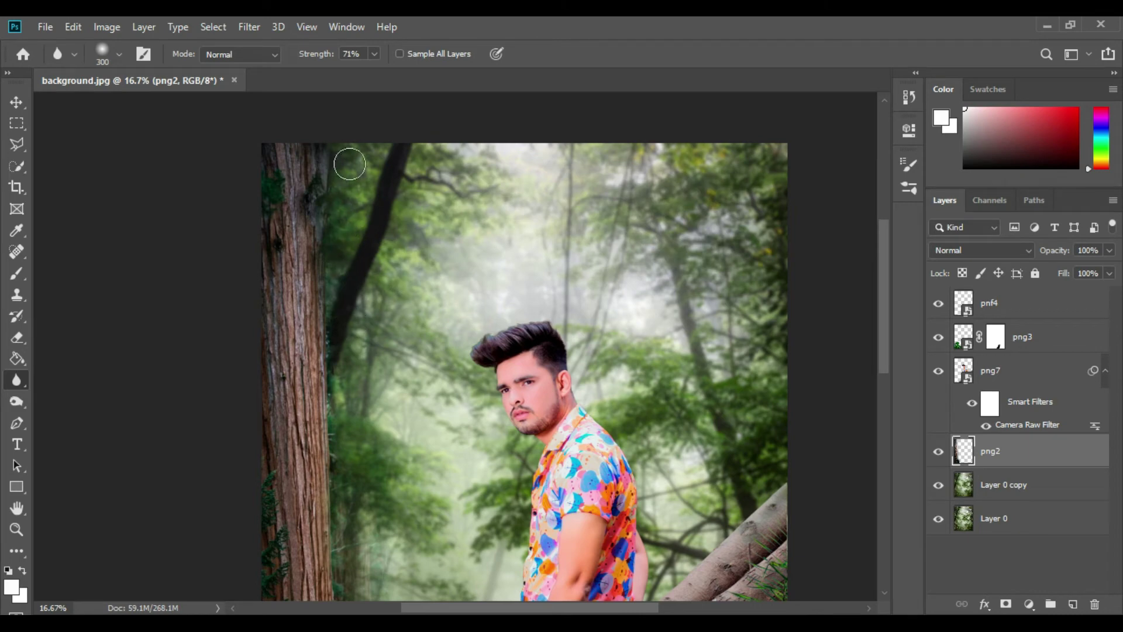
drag(340, 386, 341, 431)
Select png3 and shrink the Blur brush for softening the leaf edges
scroll(355, 425, up, 1)
scroll(366, 409, down, 3)
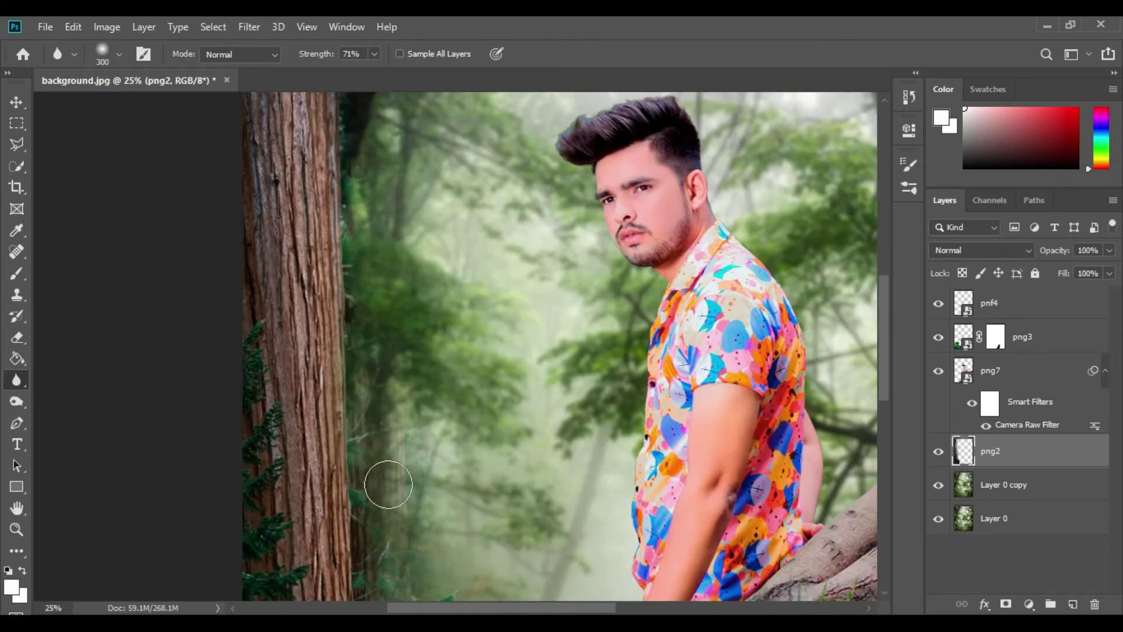
scroll(383, 473, down, 3)
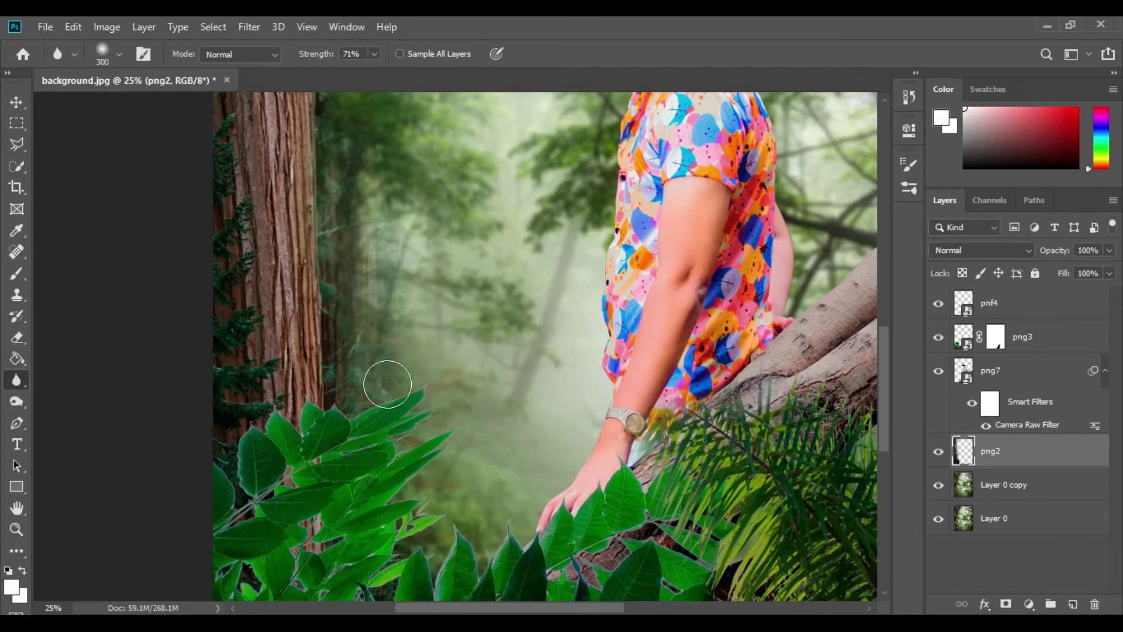
click(968, 338)
key(bracketleft)
key(bracketleft)
key(bracketleft)
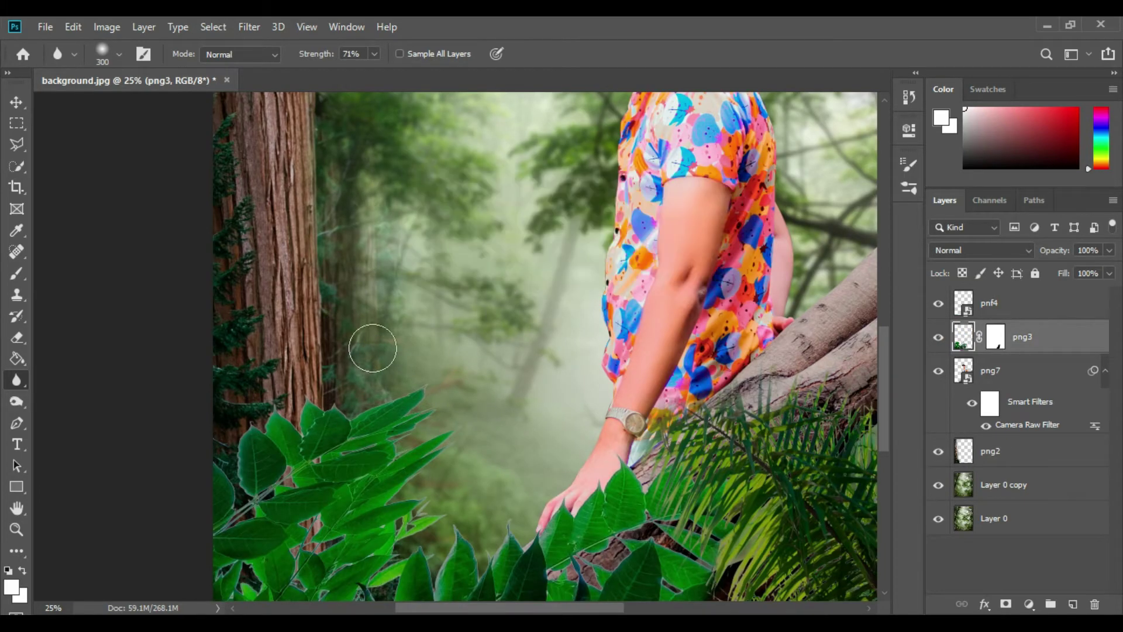
key(bracketleft)
key(ctrl+minus)
key(ctrl+minus)
key(ctrl+minus)
drag(531, 297, 540, 390)
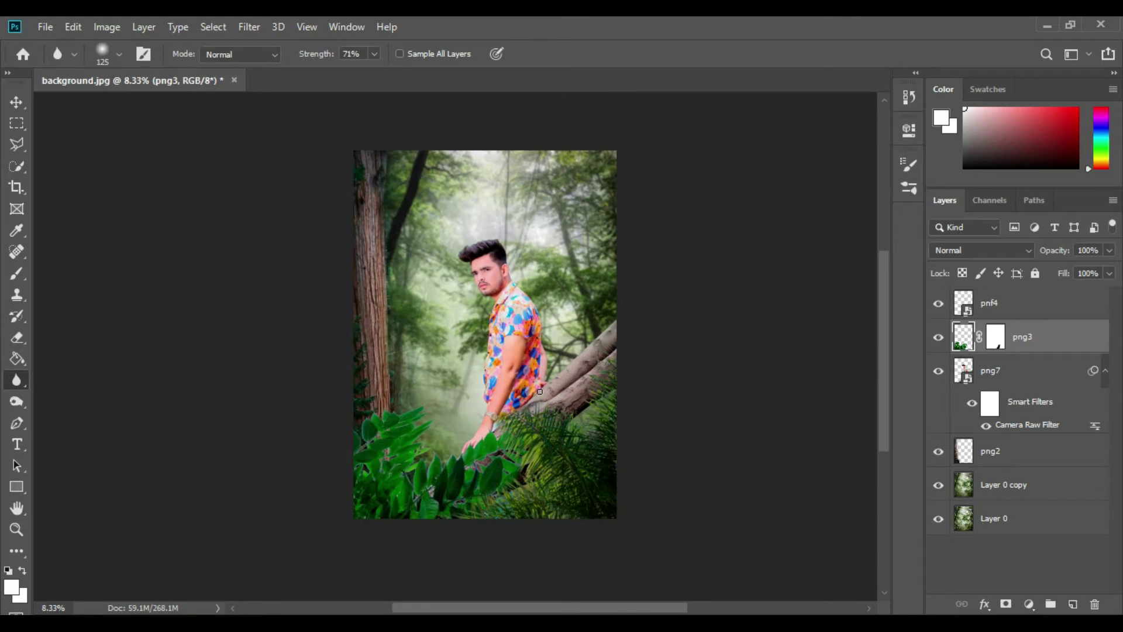
Place the pnf1 glow image and position its layer just above png2
click(462, 623)
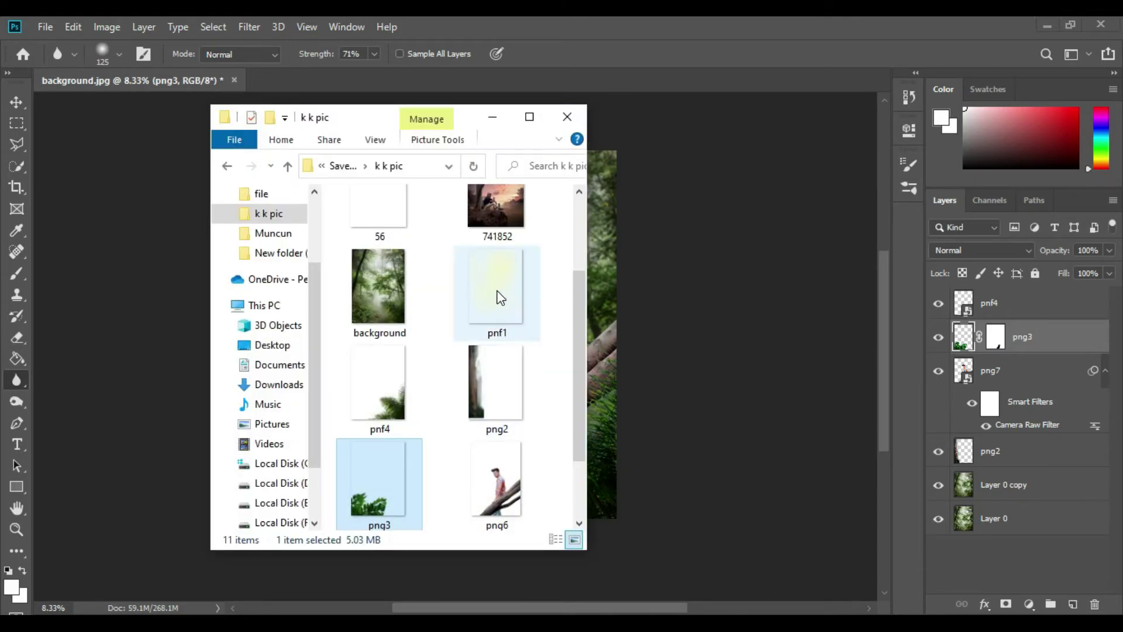
drag(500, 298, 615, 393)
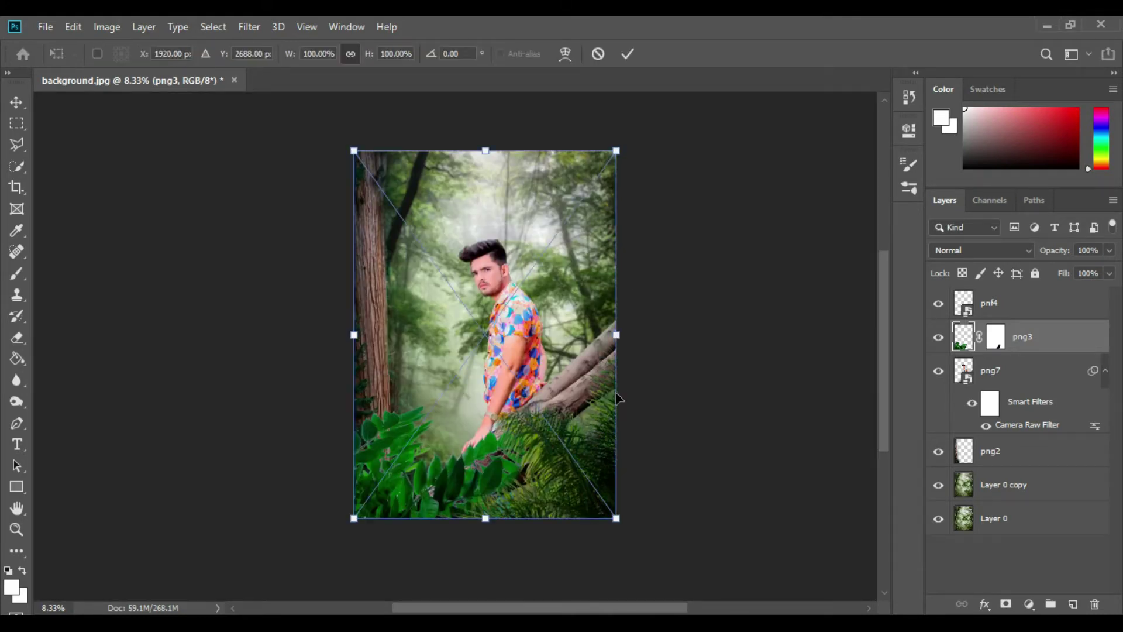
drag(1006, 342, 1004, 481)
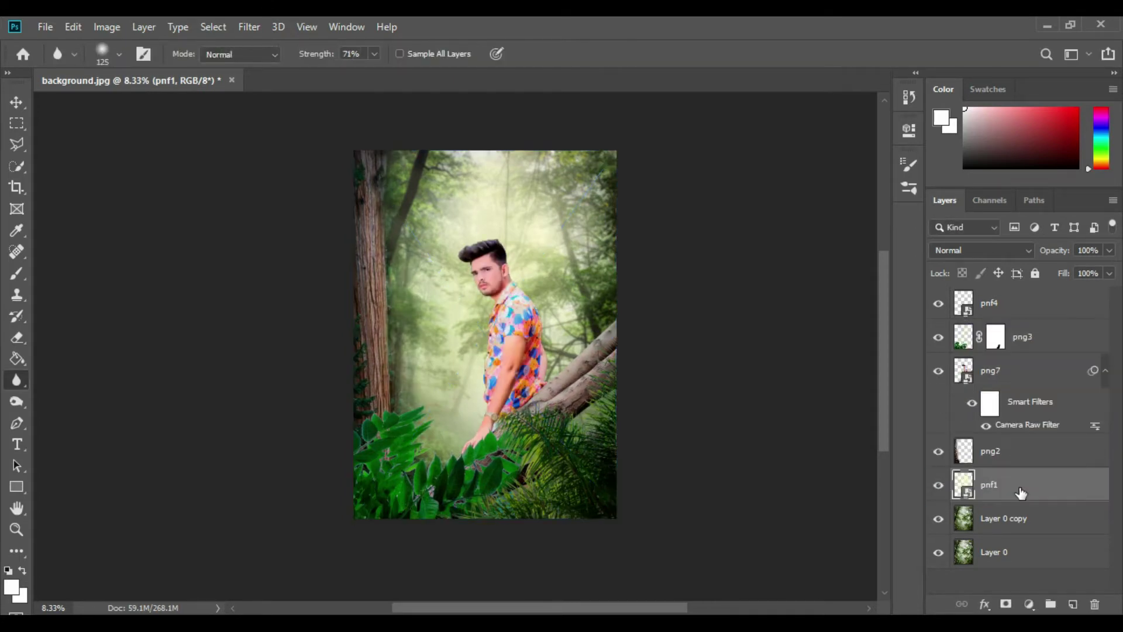
mouse_move(1004, 481)
mouse_down()
mouse_move(1013, 466)
mouse_move(1004, 456)
mouse_up()
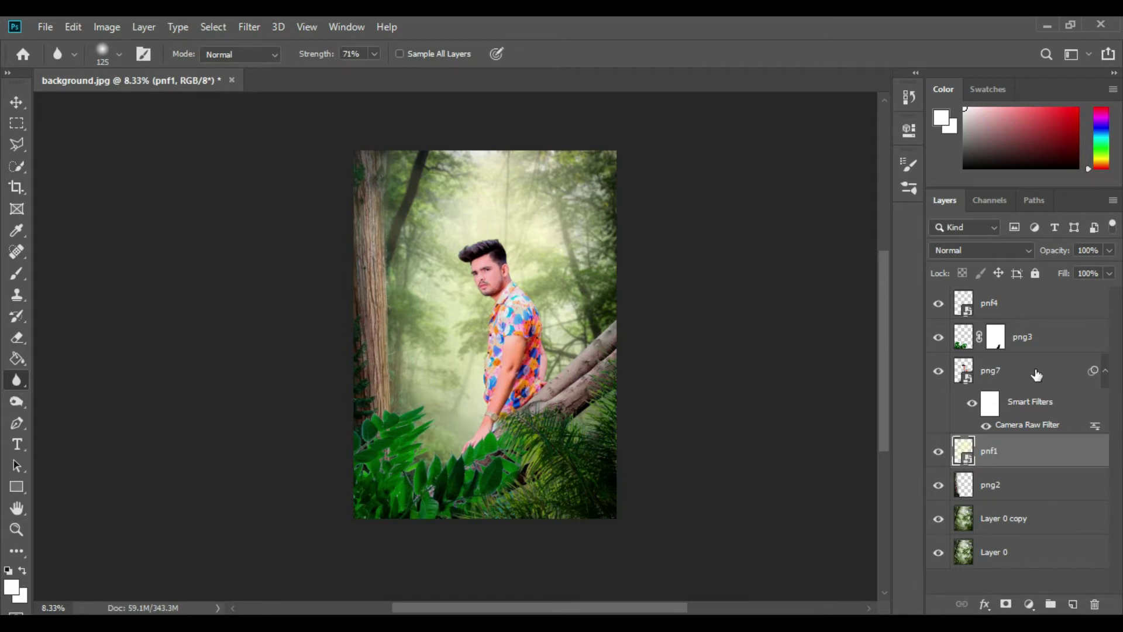
Convert the png7 man layer into a smart object
right_click(1002, 371)
click(907, 187)
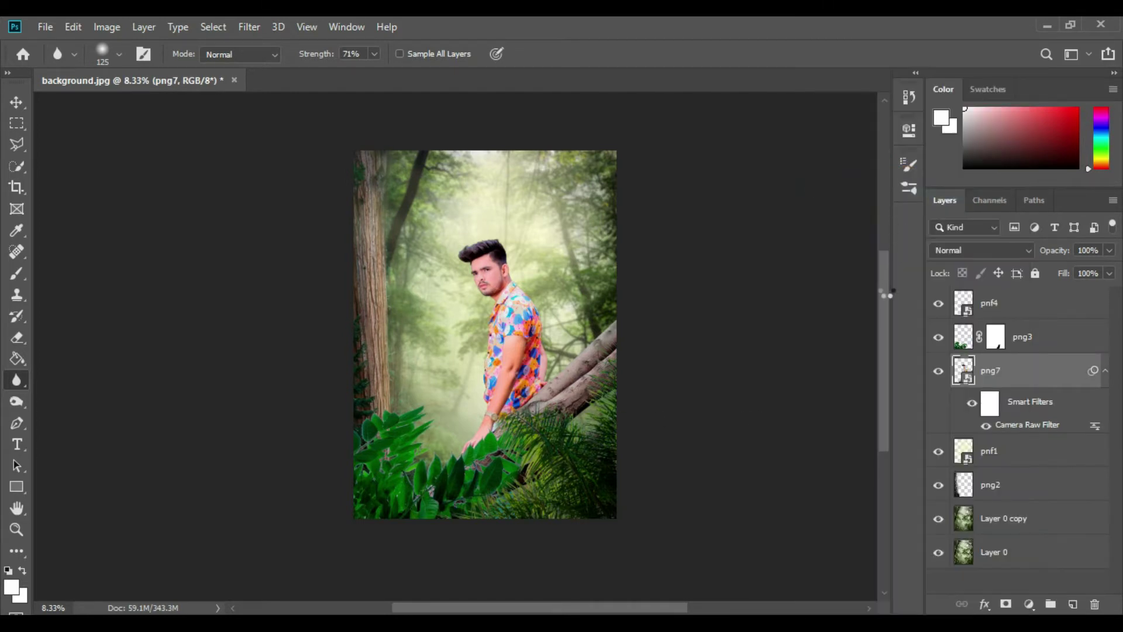
key(ctrl+z)
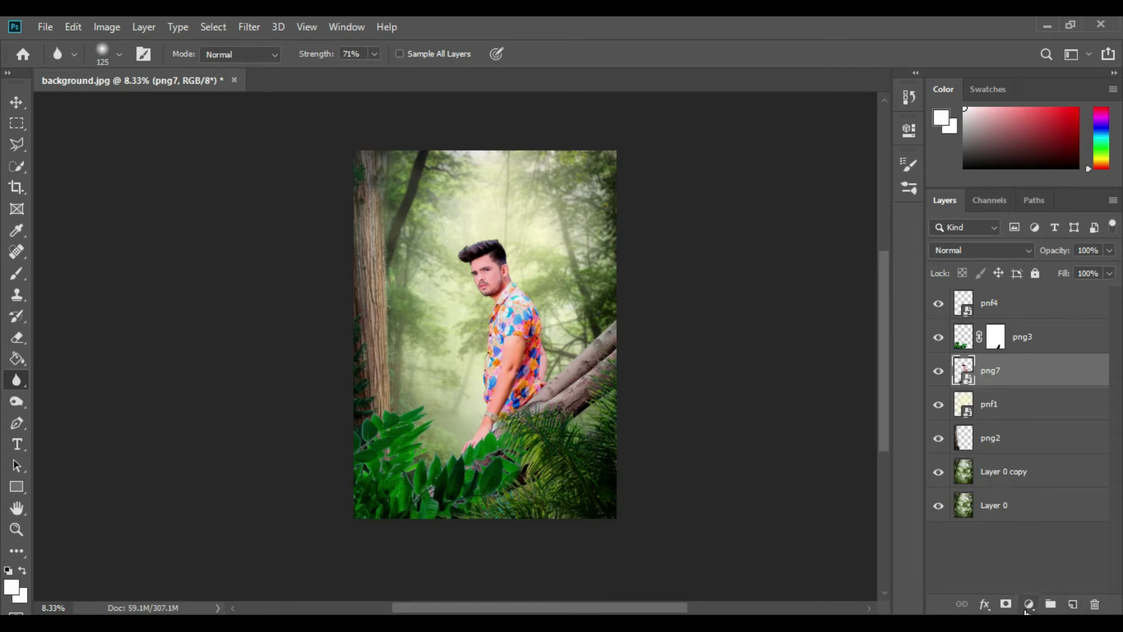
Add a Solid Color fill layer in pale yellow #fbfdbd above png7
click(1029, 604)
click(1001, 321)
click(734, 150)
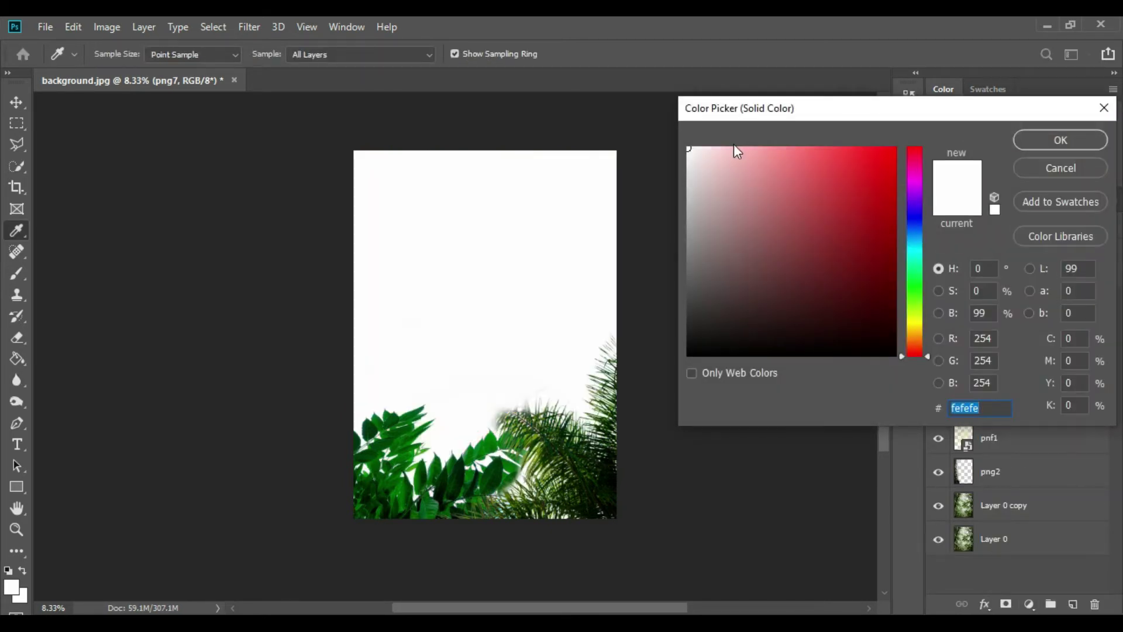
click(915, 332)
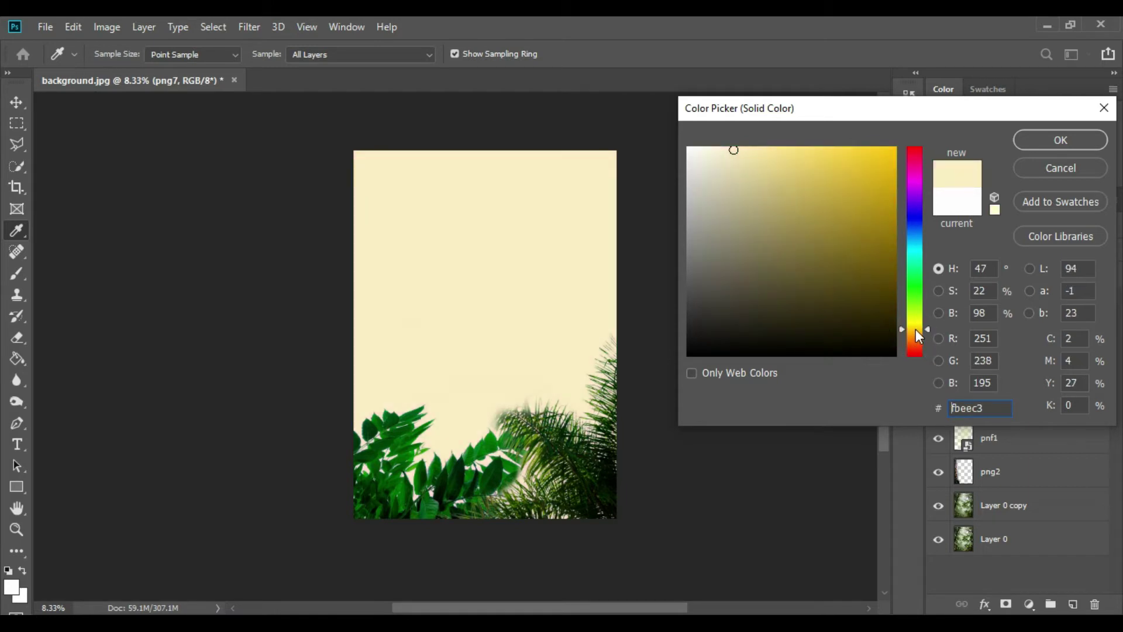
drag(914, 332, 915, 324)
click(739, 148)
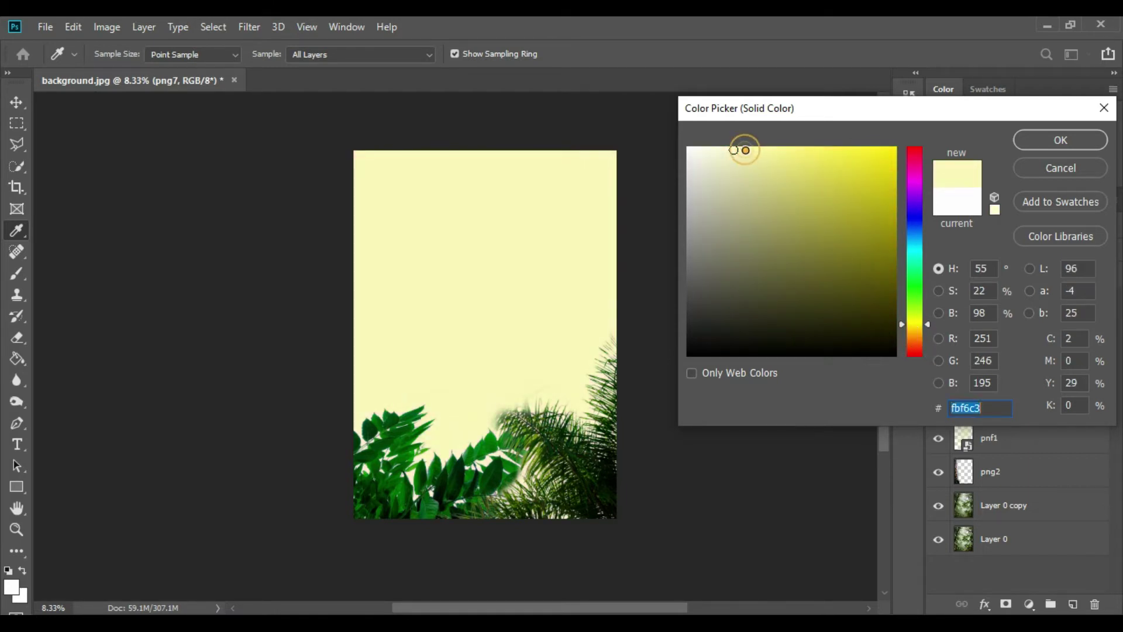
click(916, 322)
drag(917, 325, 914, 319)
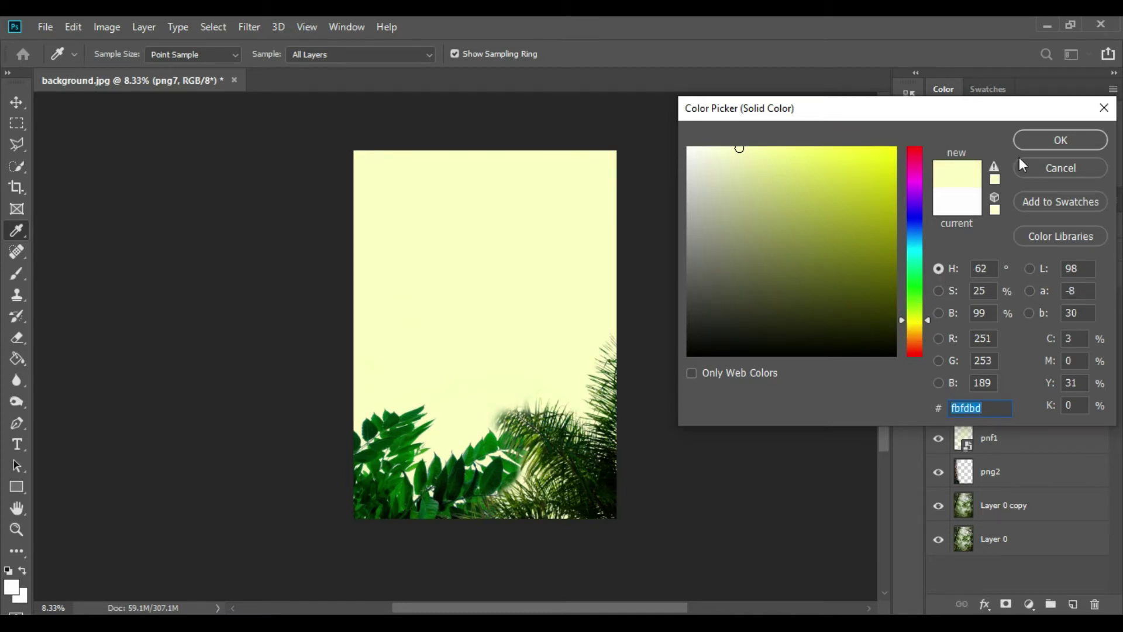
click(1031, 143)
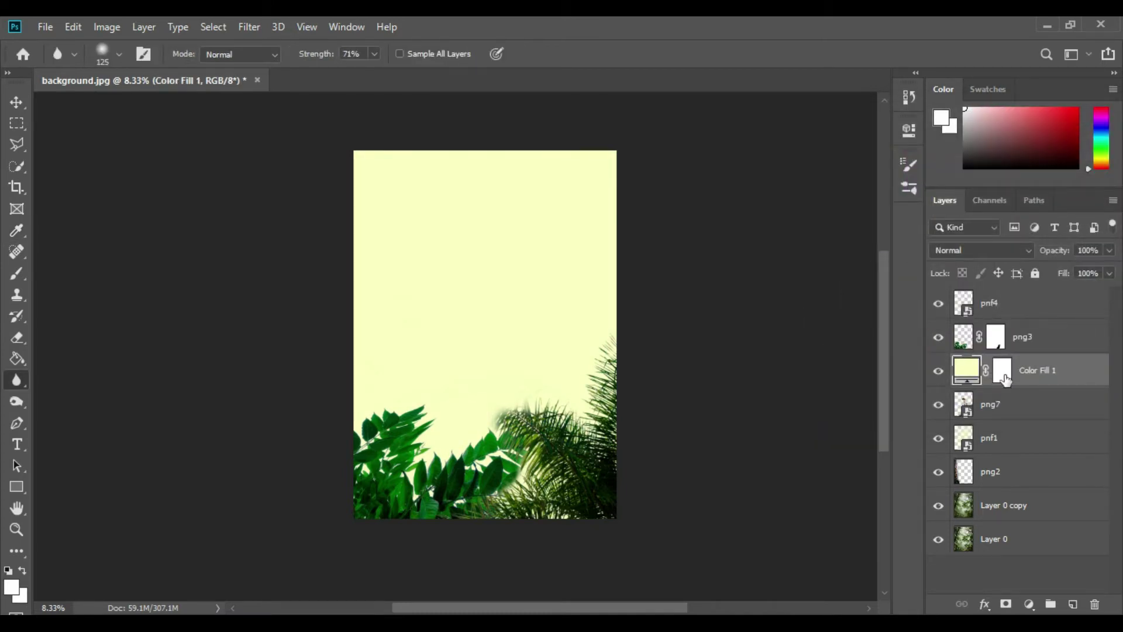
Clip Color Fill 1 to the man layer and invert its mask to hide the fill
right_click(1023, 380)
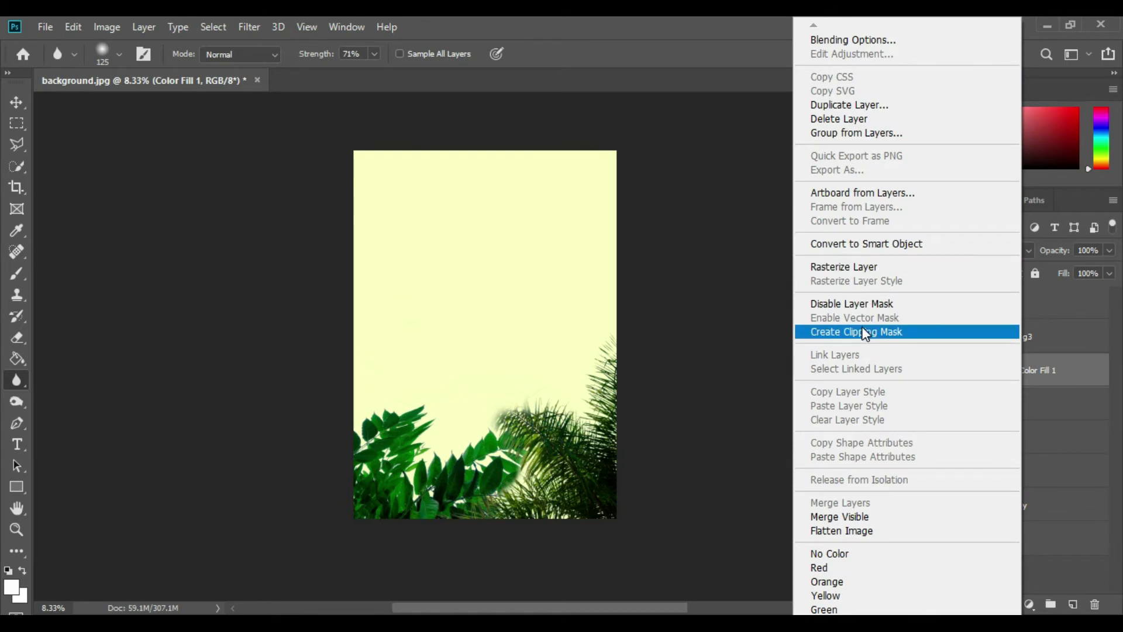
click(872, 328)
click(1014, 379)
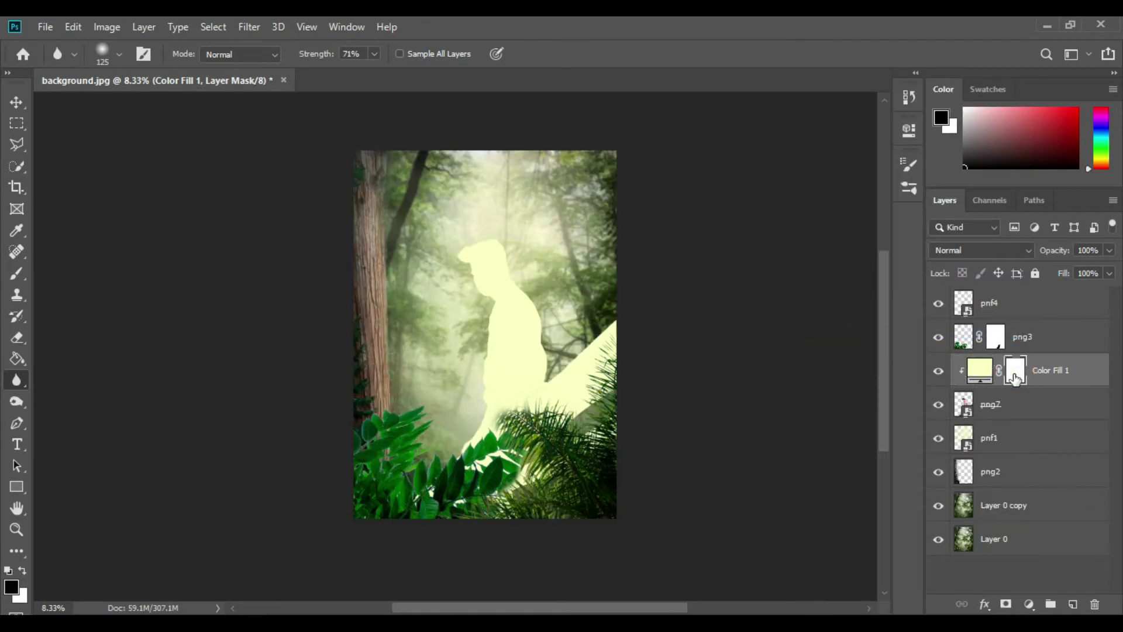
key(ctrl+i)
Set up a white soft brush at 41% opacity, size 175, zoomed in on the man's head
click(17, 273)
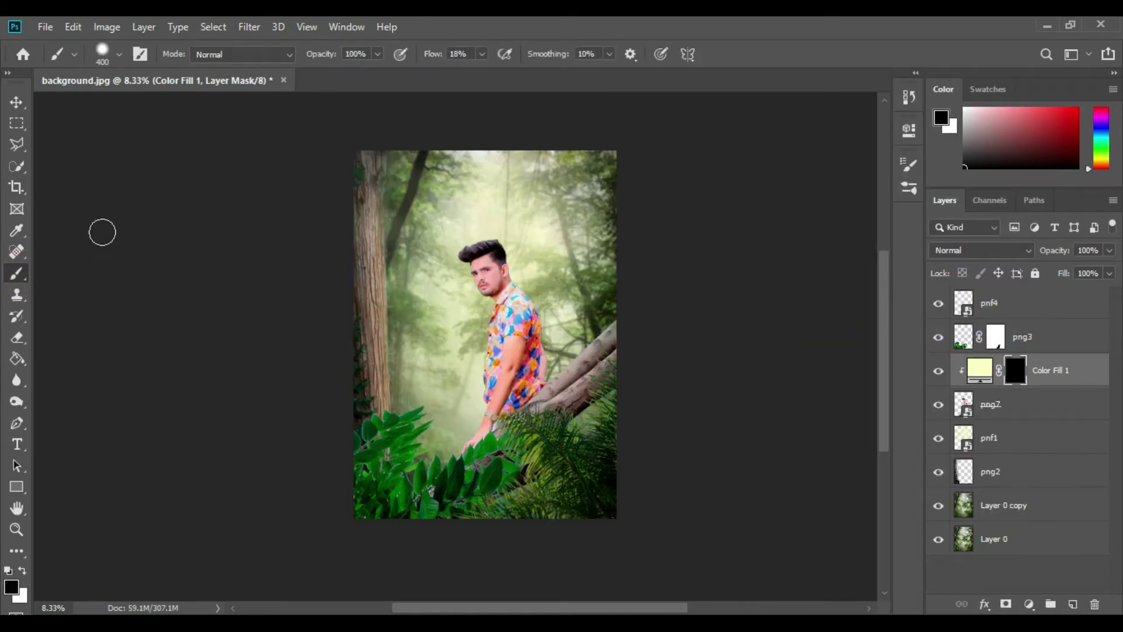
click(378, 54)
click(333, 73)
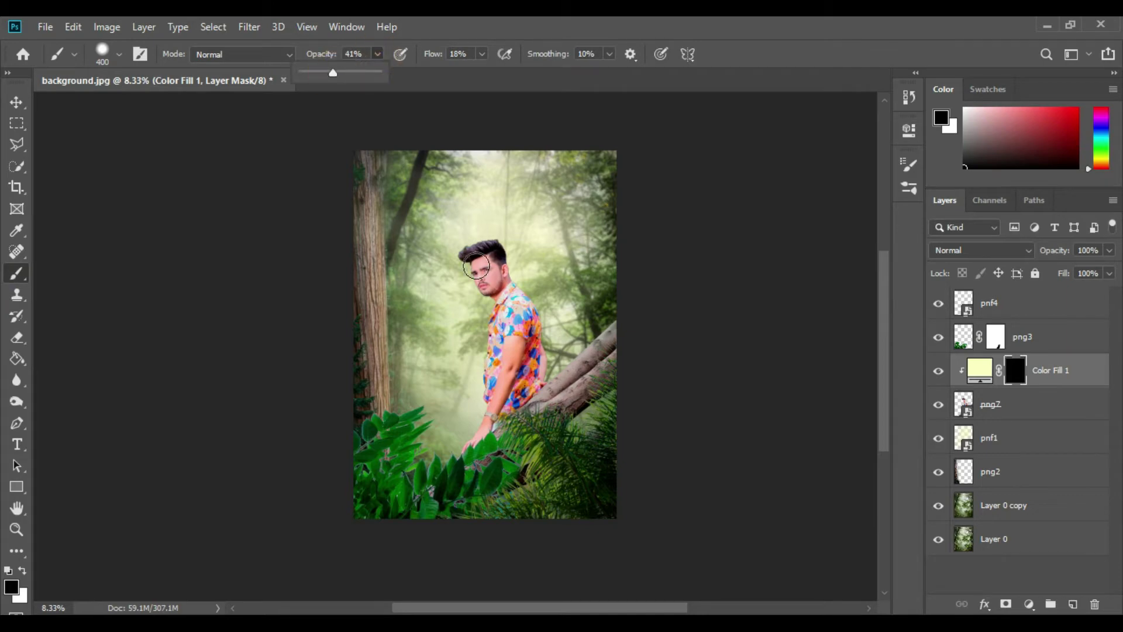
ctrl+click(543, 333)
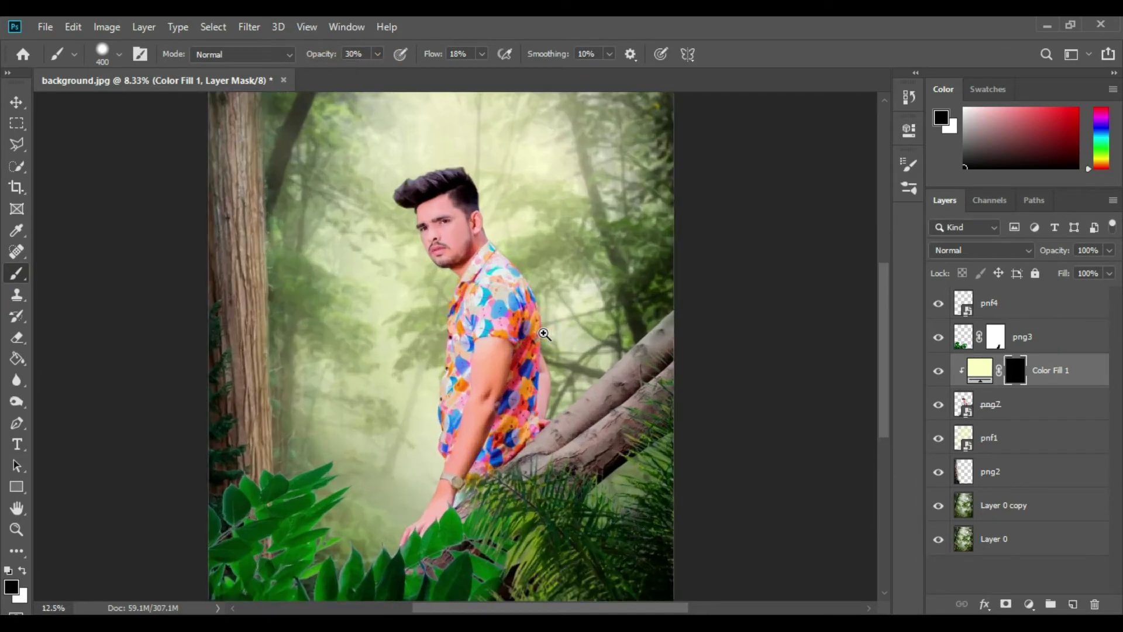
drag(572, 263, 587, 305)
ctrl+click(511, 265)
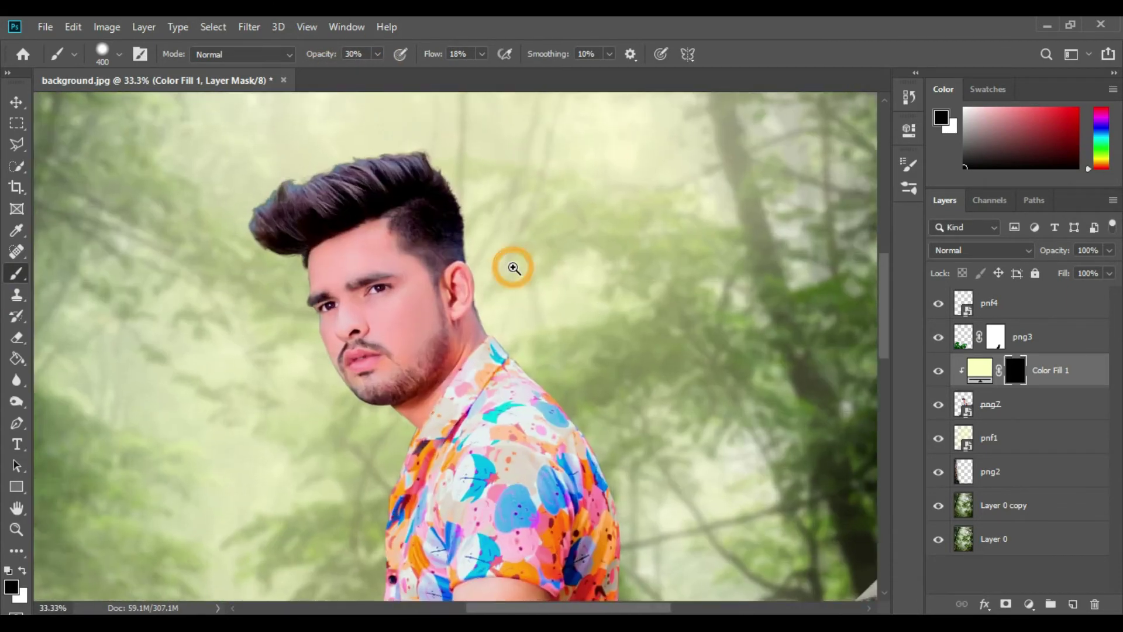
key(bracketleft)
key(bracketleft)
key(bracketleft)
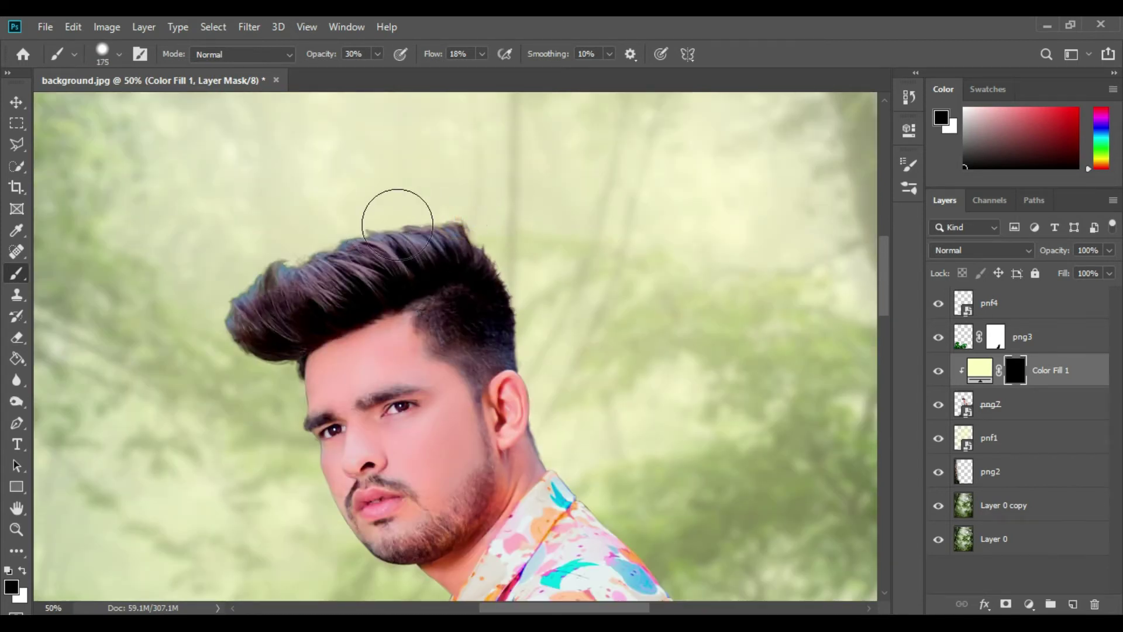
click(22, 570)
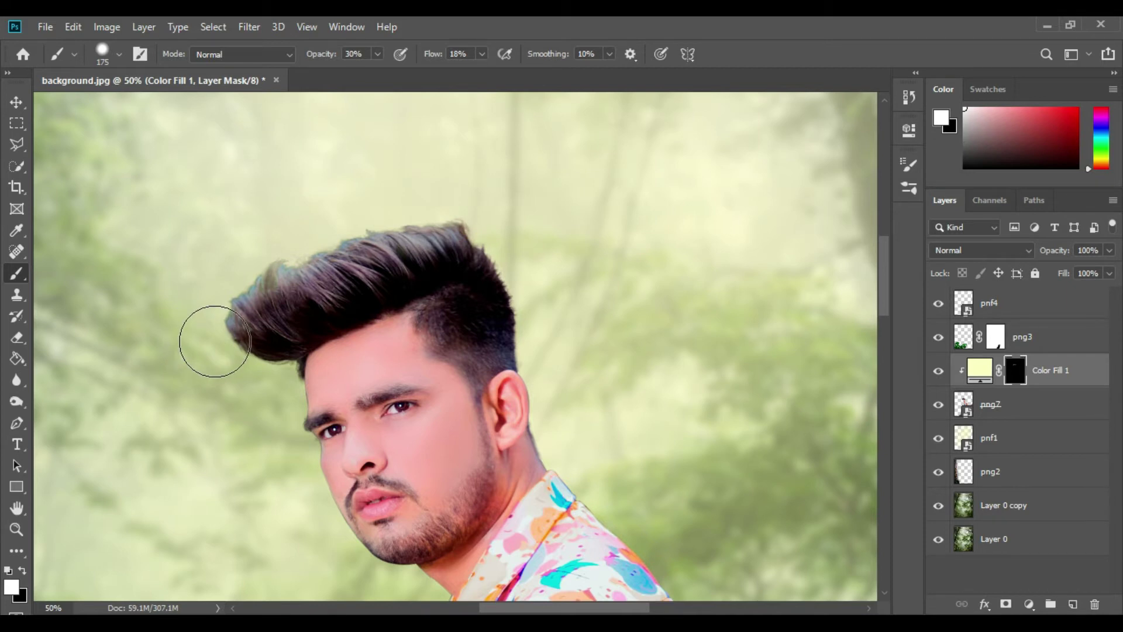
Paint the glow along the hair's left edge, then set brush size 250, flow 9%, opacity 56%
drag(213, 338, 351, 250)
key(bracketright)
key(bracketright)
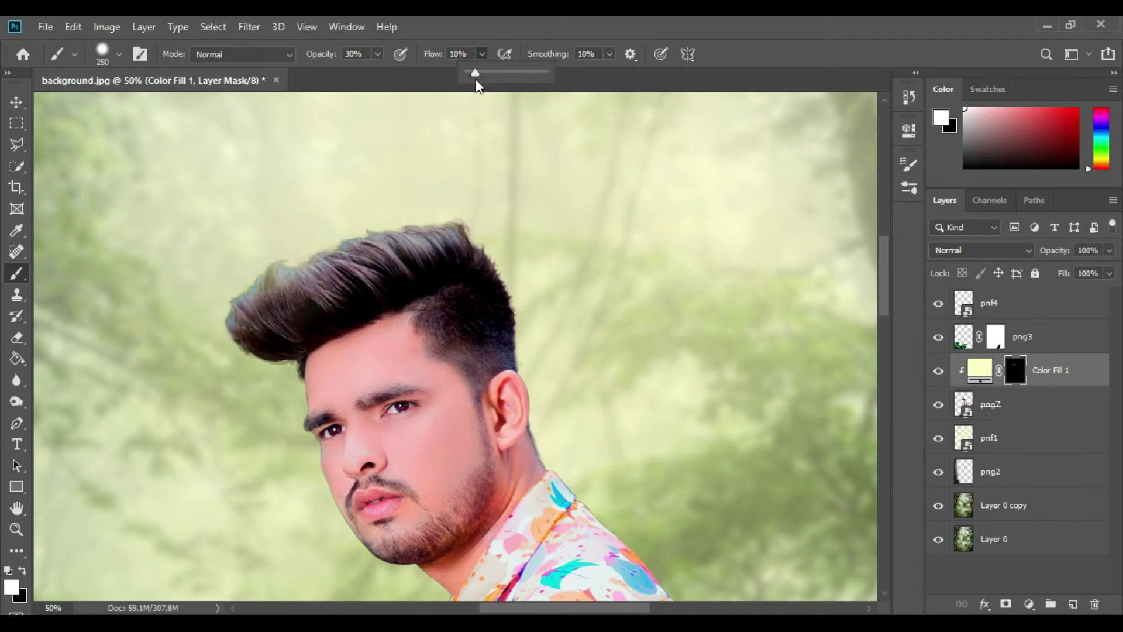
drag(475, 79, 473, 79)
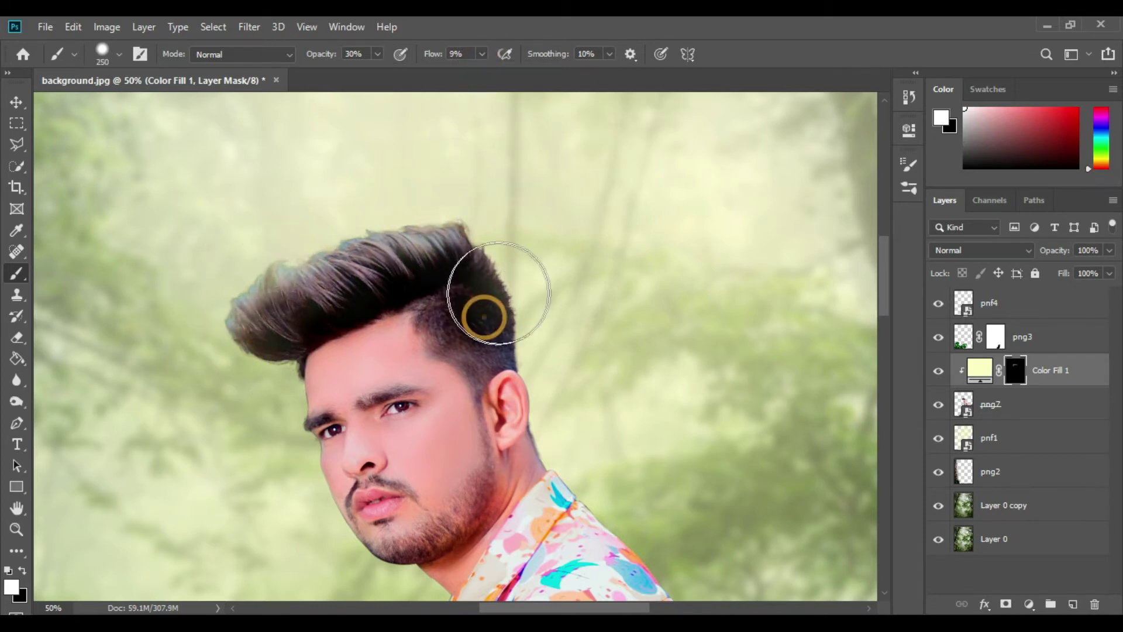
scroll(515, 240, down, 3)
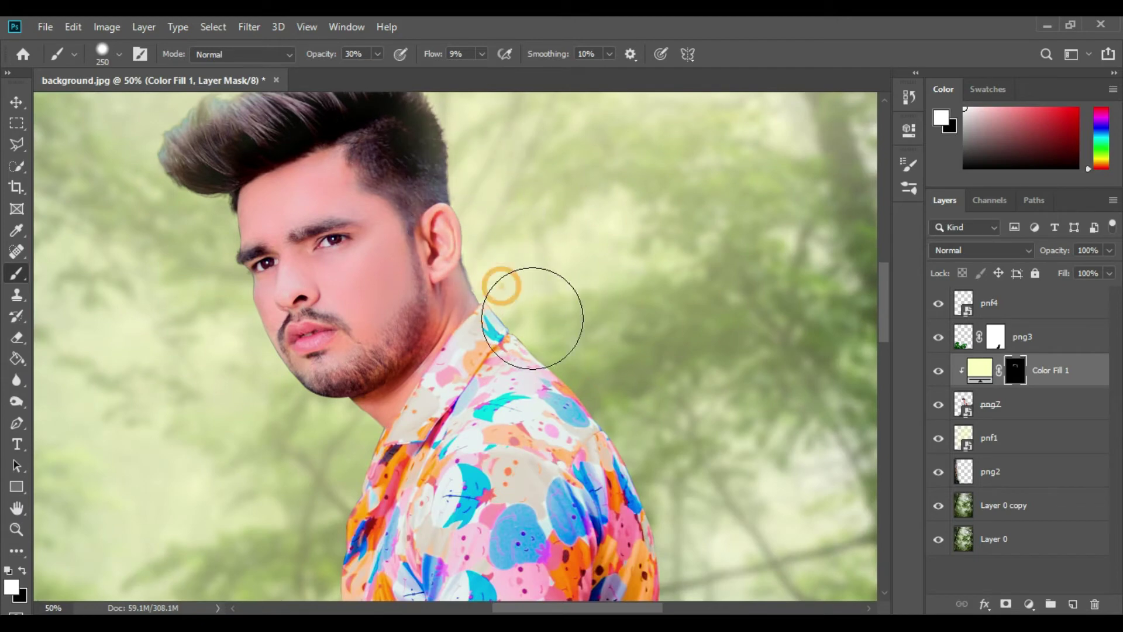
scroll(612, 401, down, 3)
scroll(604, 471, down, 3)
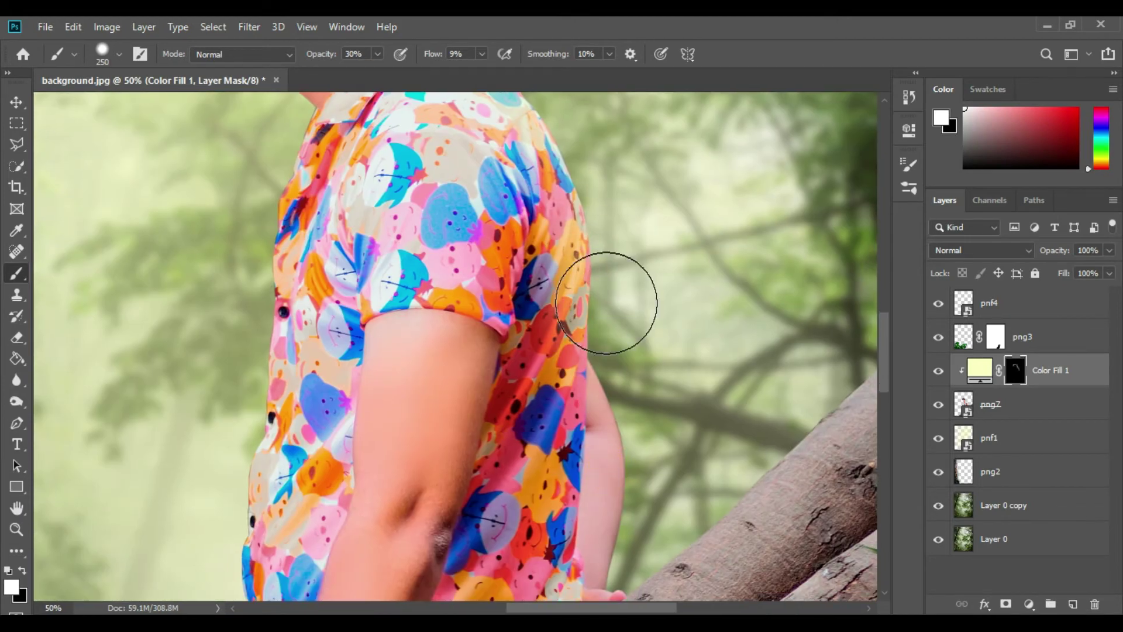
click(378, 53)
drag(373, 79, 396, 79)
scroll(614, 351, down, 5)
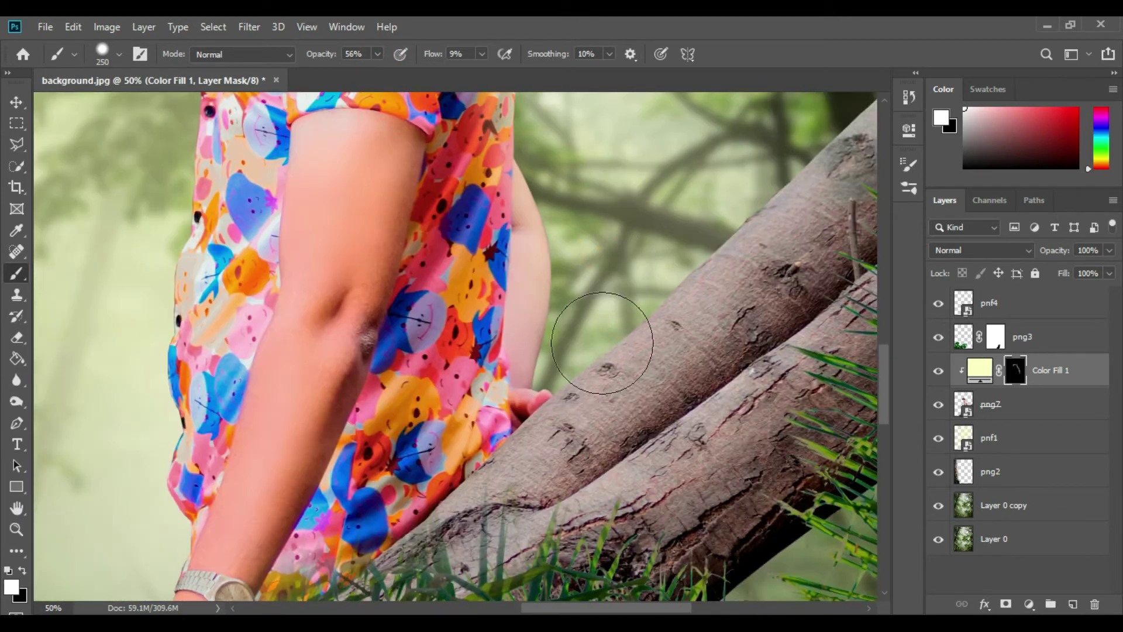
scroll(657, 361, up, 3)
drag(765, 288, 709, 193)
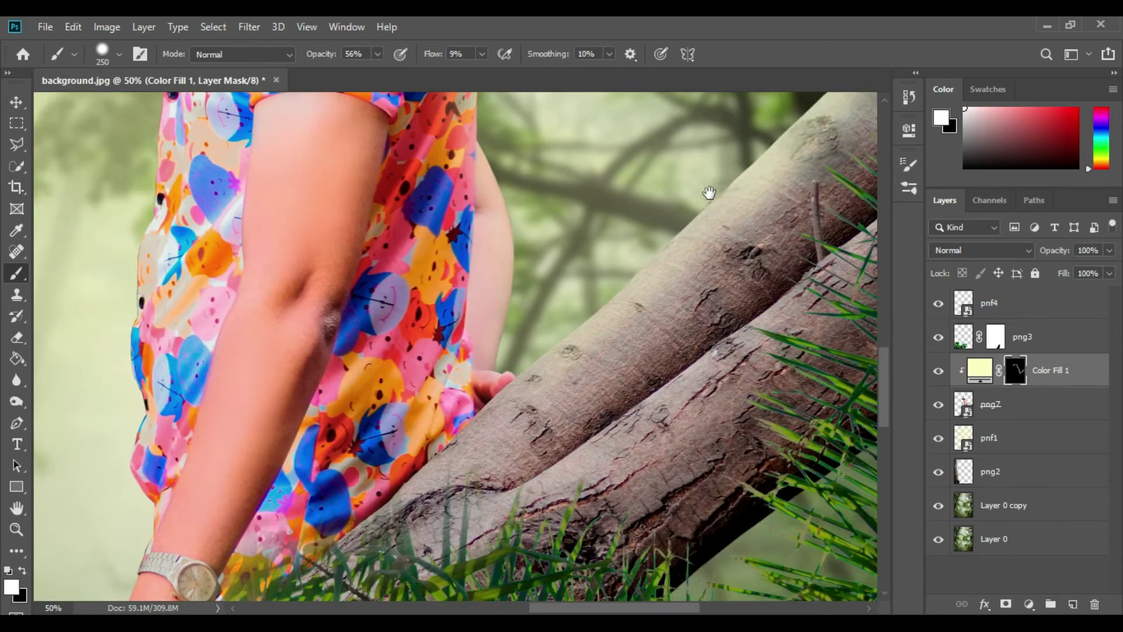
scroll(643, 351, up, 3)
scroll(526, 292, up, 5)
Paint the glow down the shirt's left edge with a 500 px brush
key(bracketleft)
key(bracketleft)
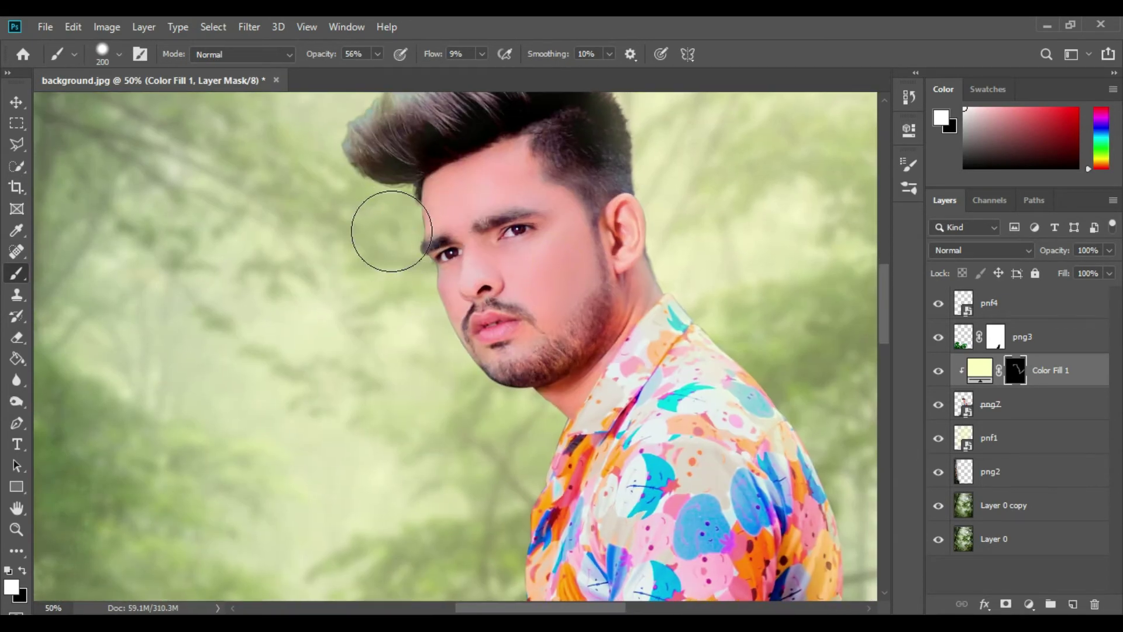
key(bracketleft)
key(bracketleft)
key(bracketleft)
key(bracketleft)
key(bracketleft)
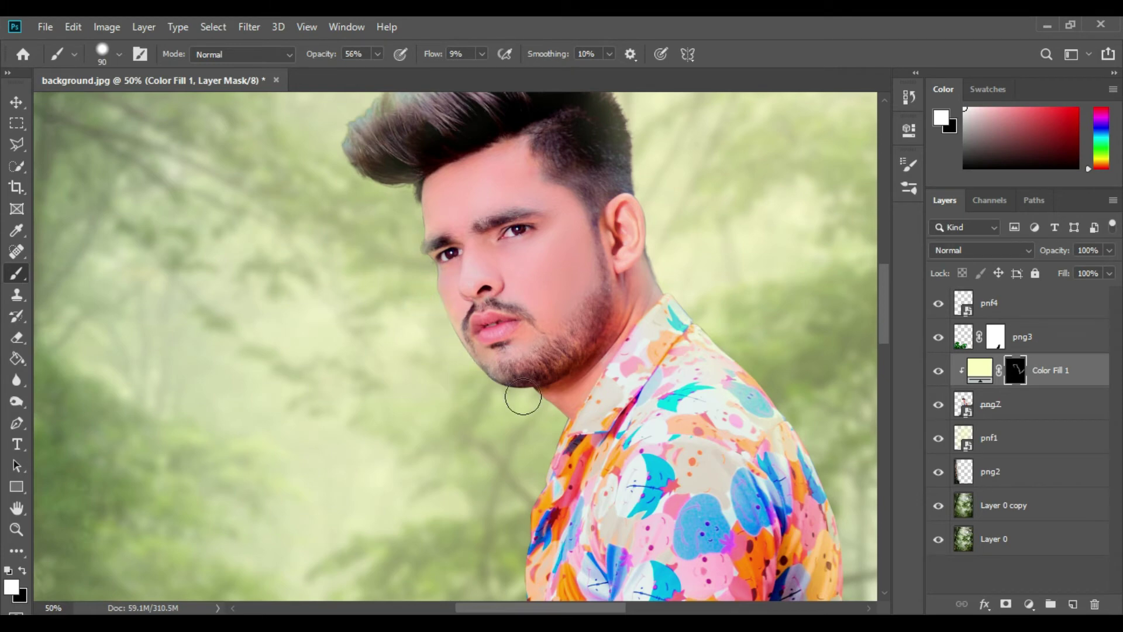
key(bracketright)
key(bracketright)
key(bracketright)
scroll(522, 402, down, 3)
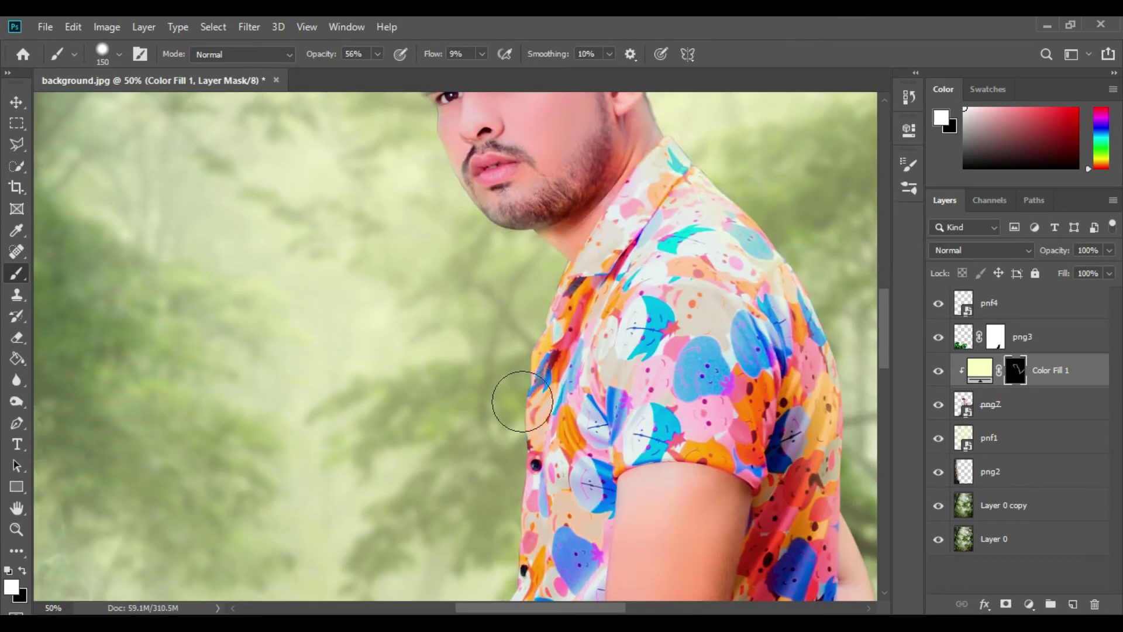
scroll(522, 402, down, 3)
scroll(501, 459, down, 3)
scroll(494, 431, down, 3)
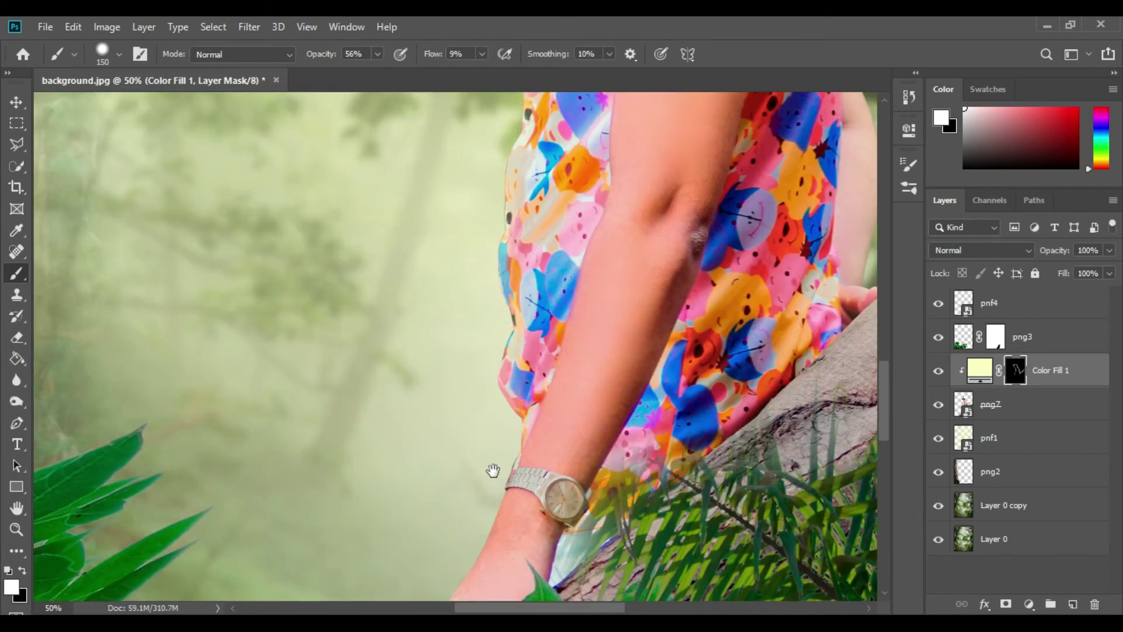
scroll(493, 470, down, 3)
scroll(415, 456, down, 2)
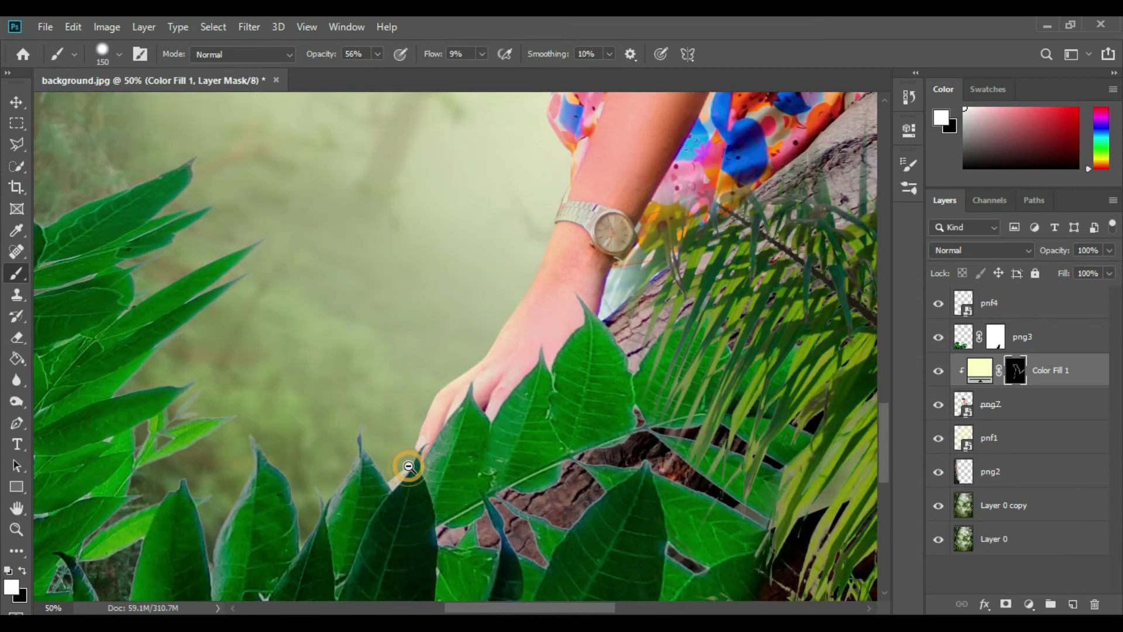
scroll(409, 466, down, 3)
scroll(409, 466, down, 1)
key(bracketright)
key(bracketright)
key(bracketright)
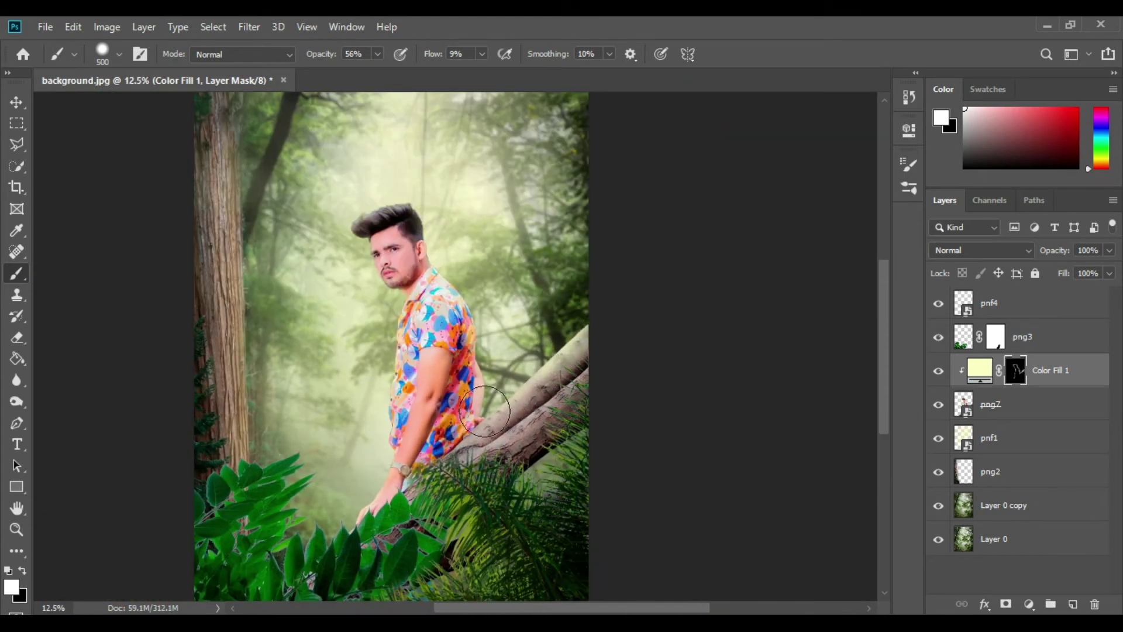
key(bracketleft)
key(bracketleft)
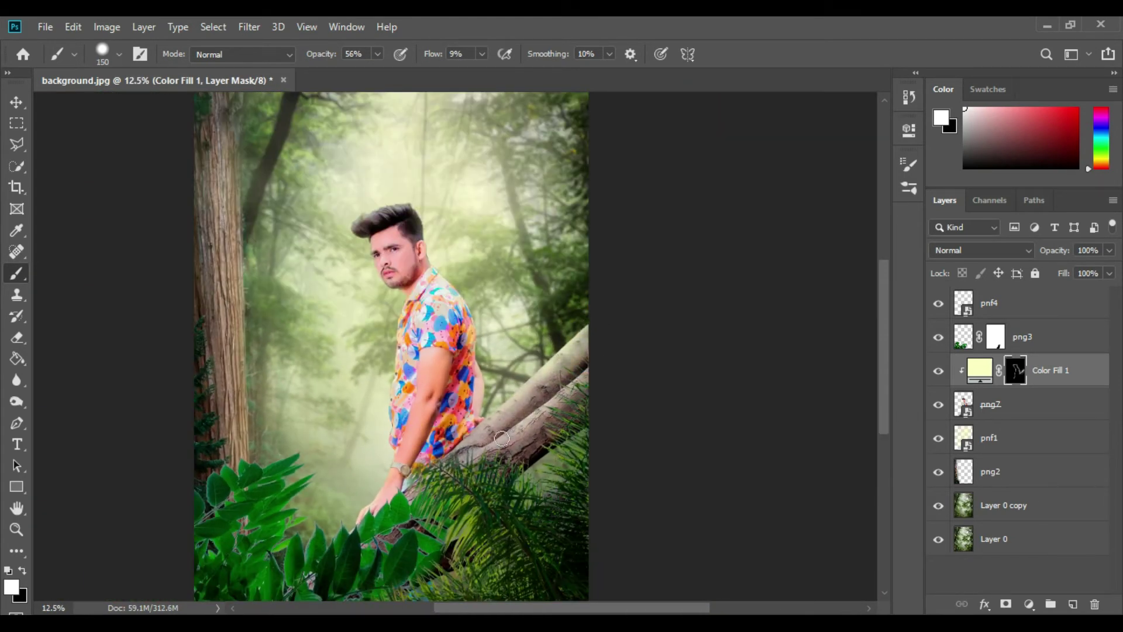
key(bracketright)
key(bracketright)
key(bracketright)
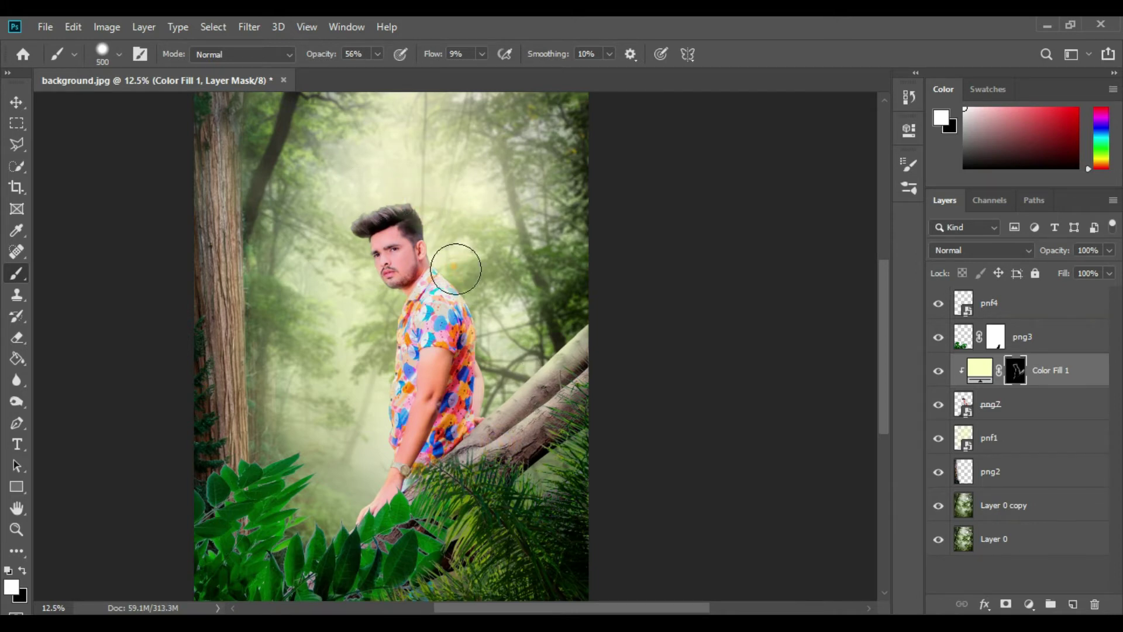
mouse_move(391, 335)
mouse_down()
mouse_move(375, 419)
mouse_move(478, 387)
mouse_up()
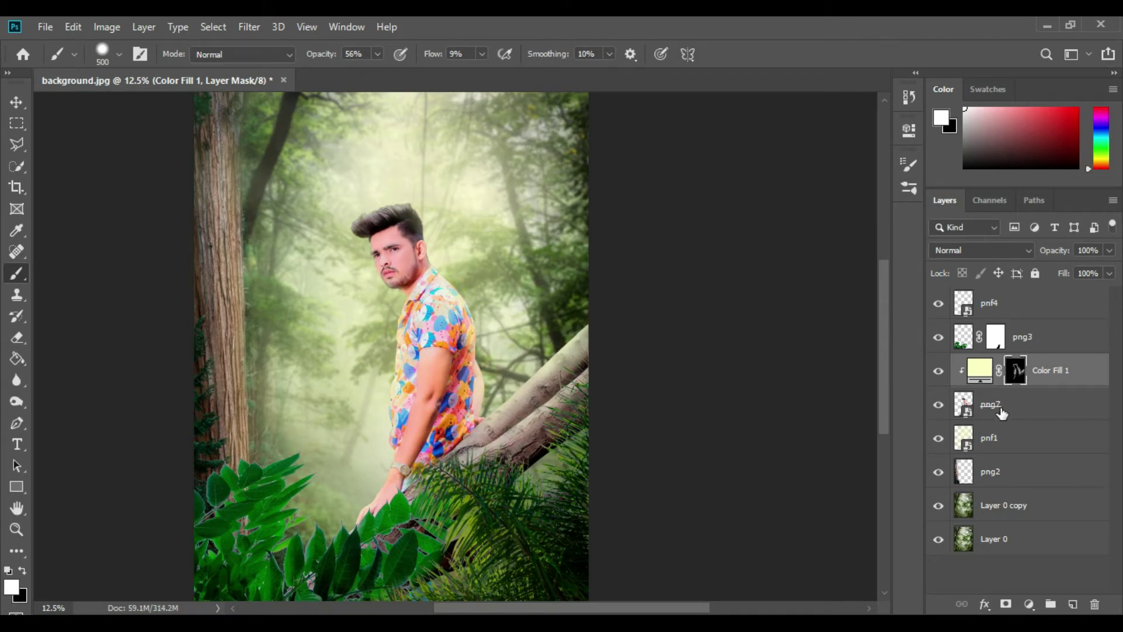
Merge the png3 and pnf4 plant layers into a single pnf4 layer
click(938, 304)
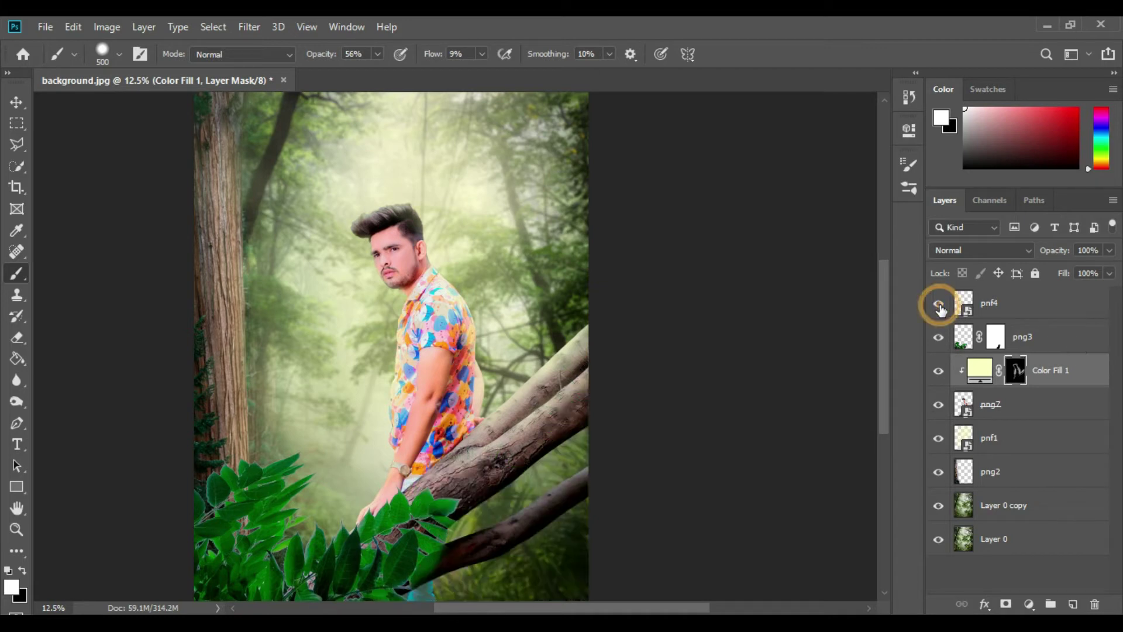
click(939, 337)
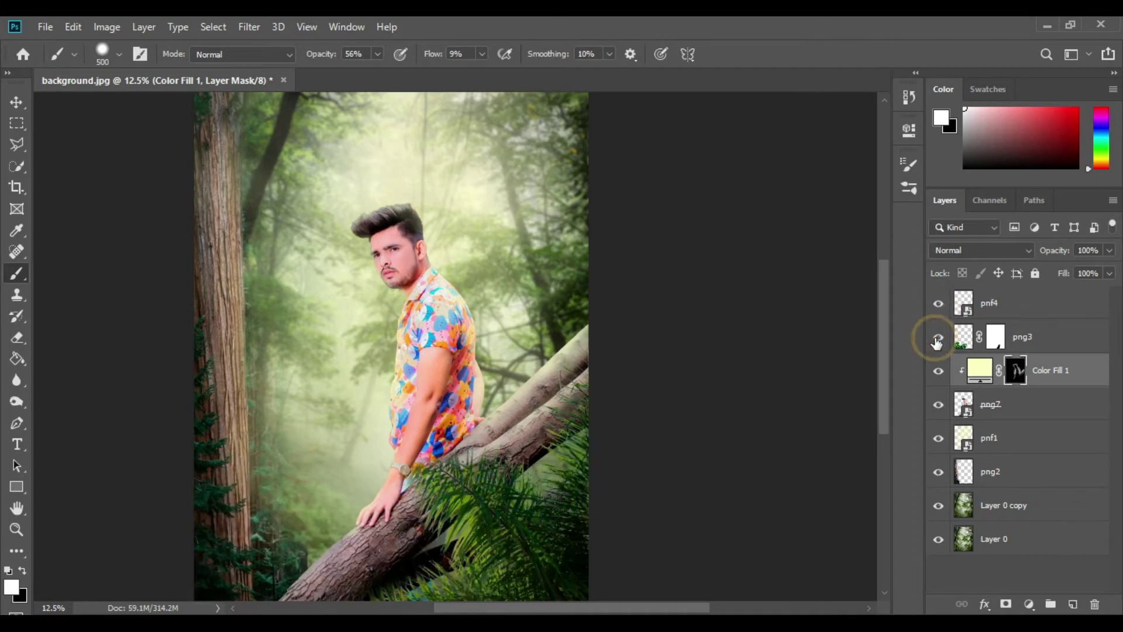
click(1038, 346)
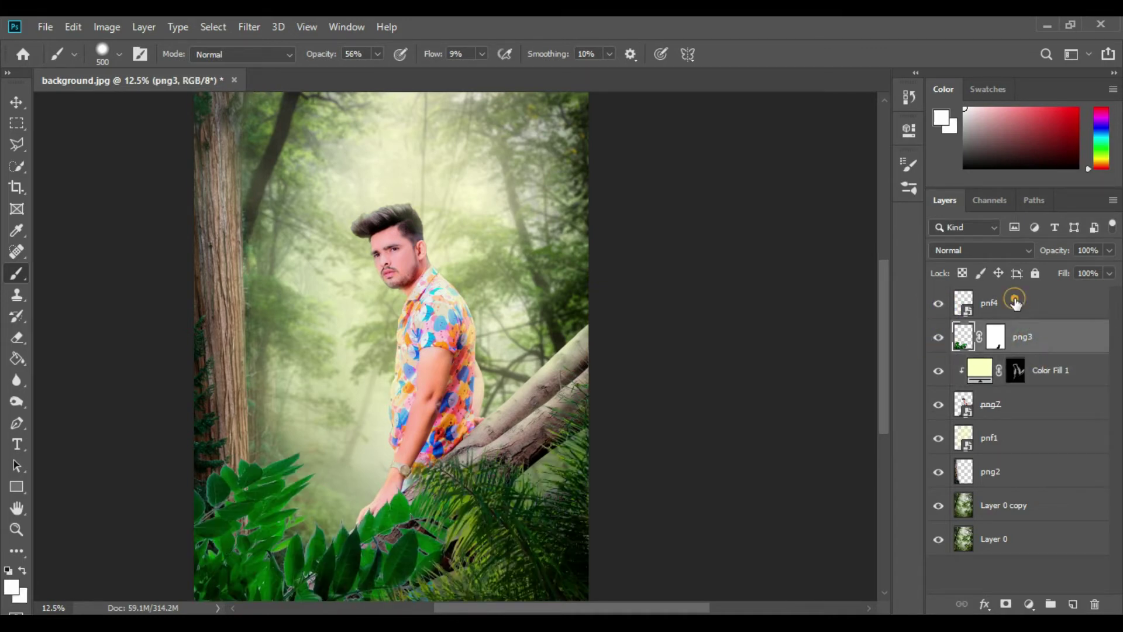
shift+click(1015, 302)
right_click(1015, 303)
click(852, 507)
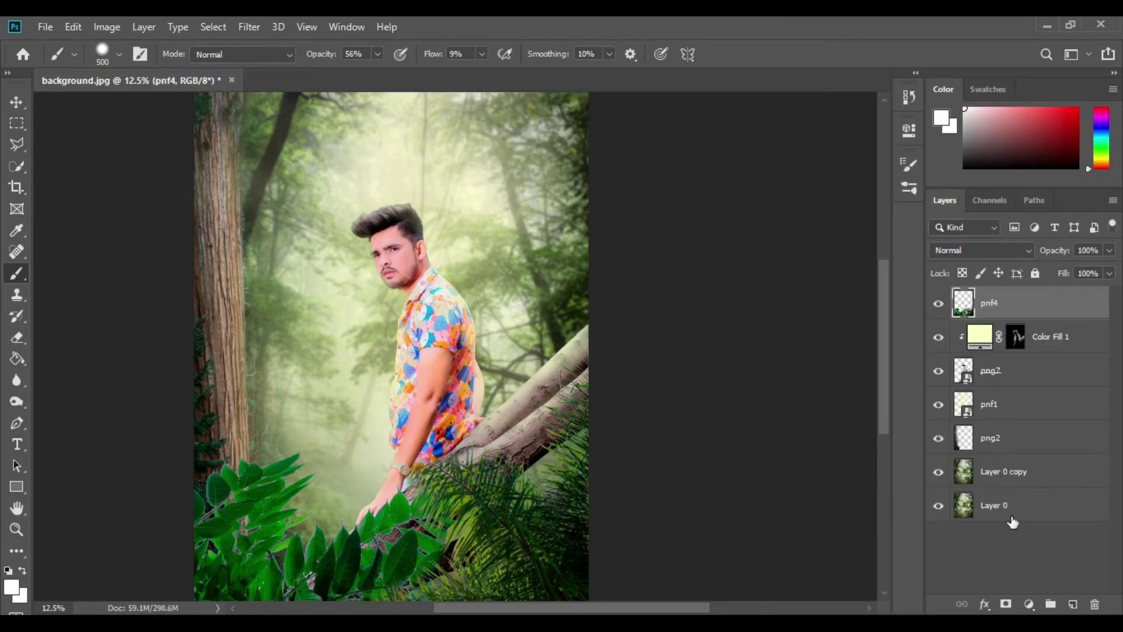
Add a pale-yellow #fefbc4 Color Fill 2 layer clipped to the merged pnf4 layer
click(1029, 604)
click(1027, 312)
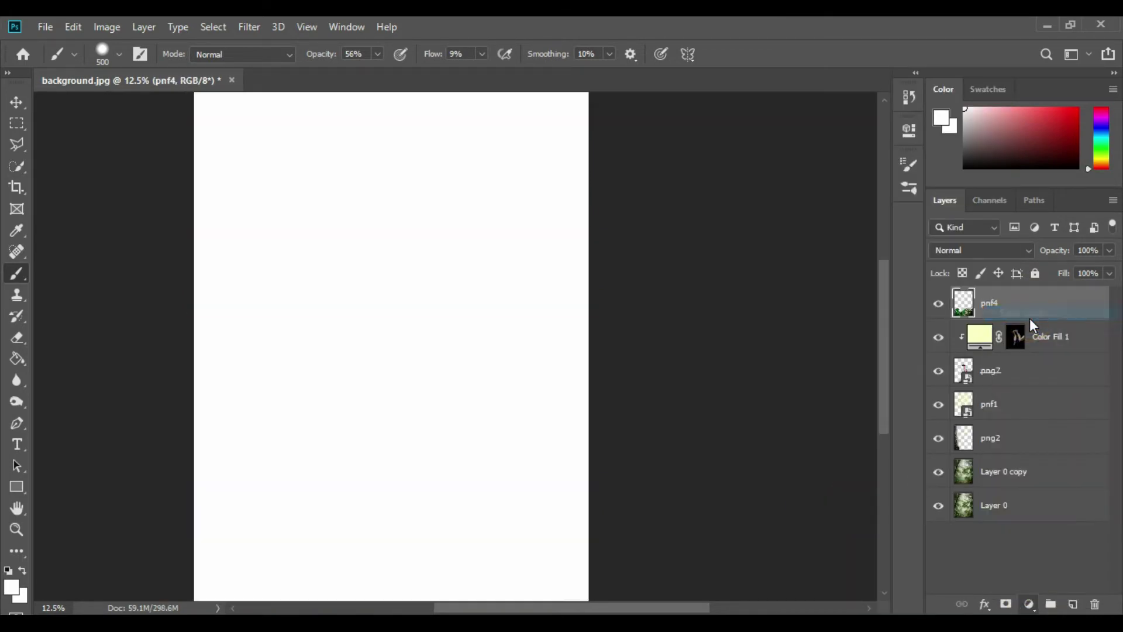
click(734, 148)
click(917, 324)
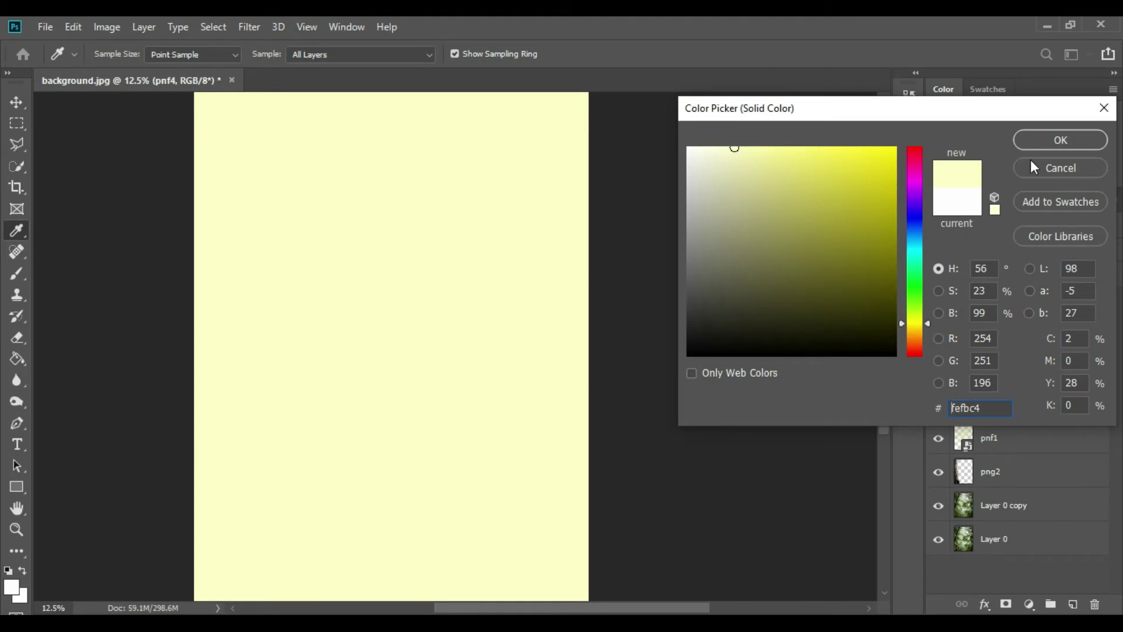
click(1047, 141)
right_click(1022, 312)
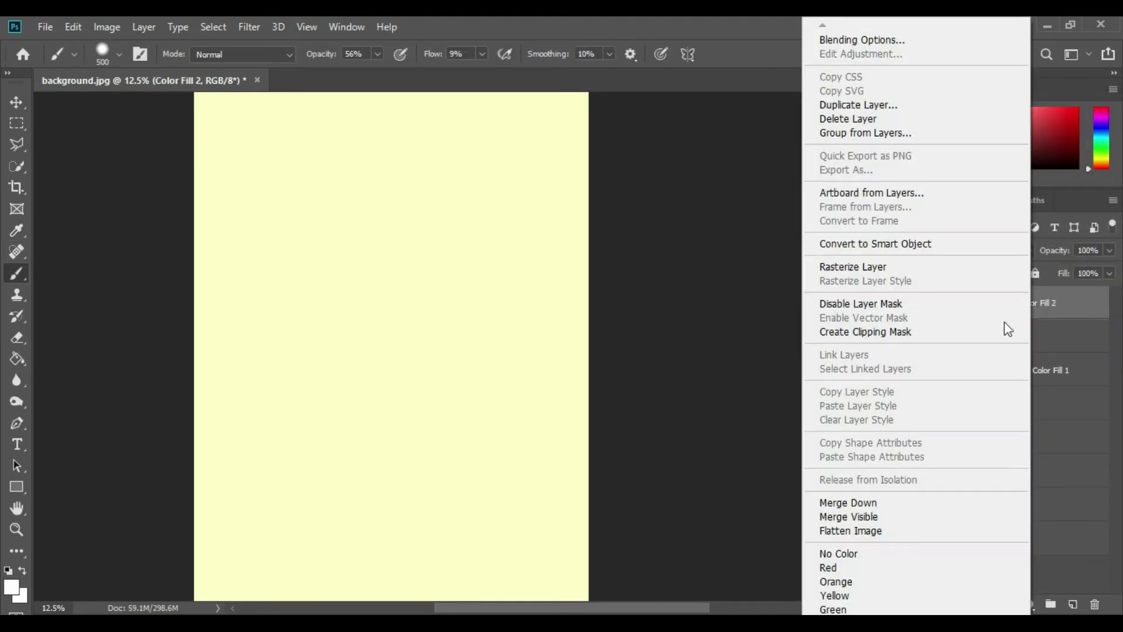
click(1018, 328)
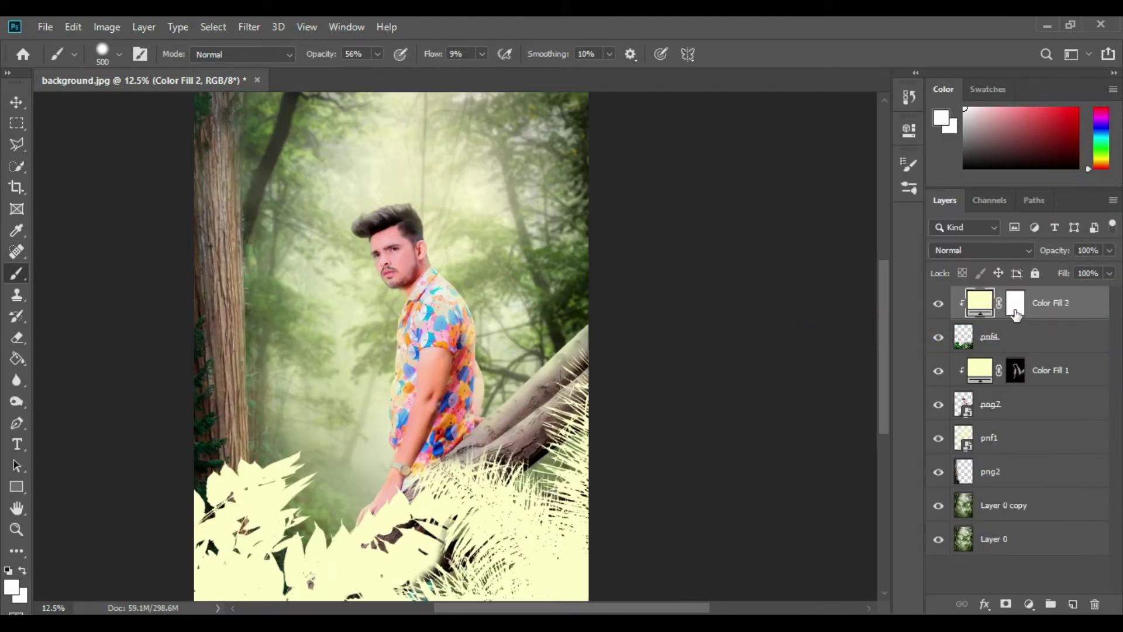
click(1015, 304)
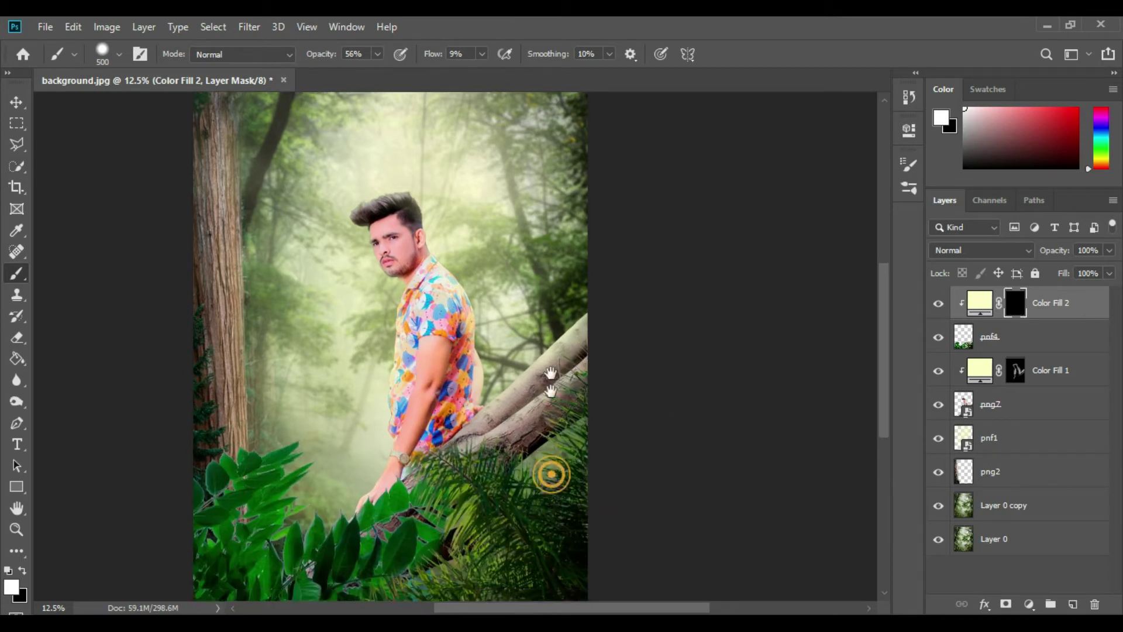
Paint the Color Fill 2 mask to brighten the left-hand leaves near the man's hand
scroll(556, 422, down, 5)
scroll(567, 371, up, 1)
key(bracketright)
key(bracketright)
key(bracketright)
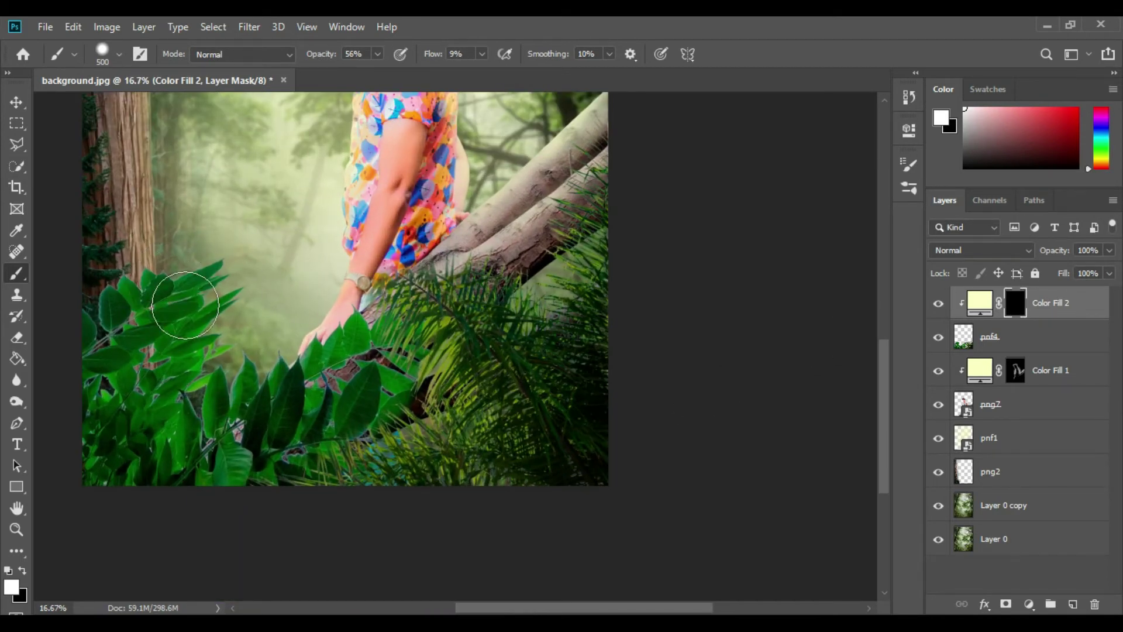
drag(138, 289, 240, 360)
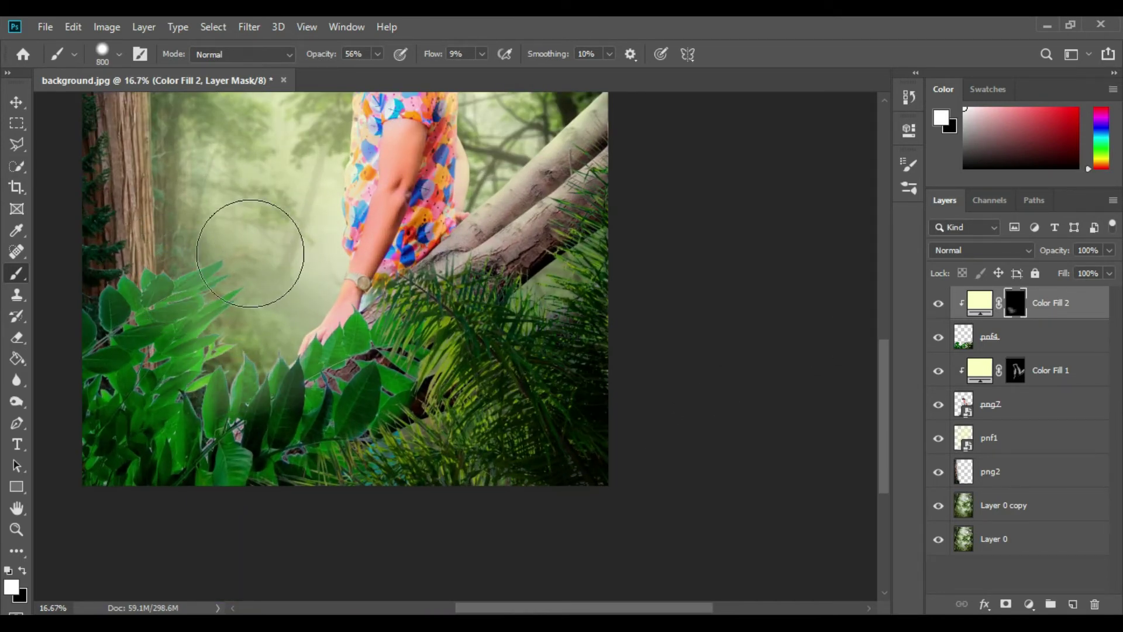
key(bracketleft)
key(bracketleft)
key(bracketleft)
drag(252, 252, 330, 292)
key(ctrl+z)
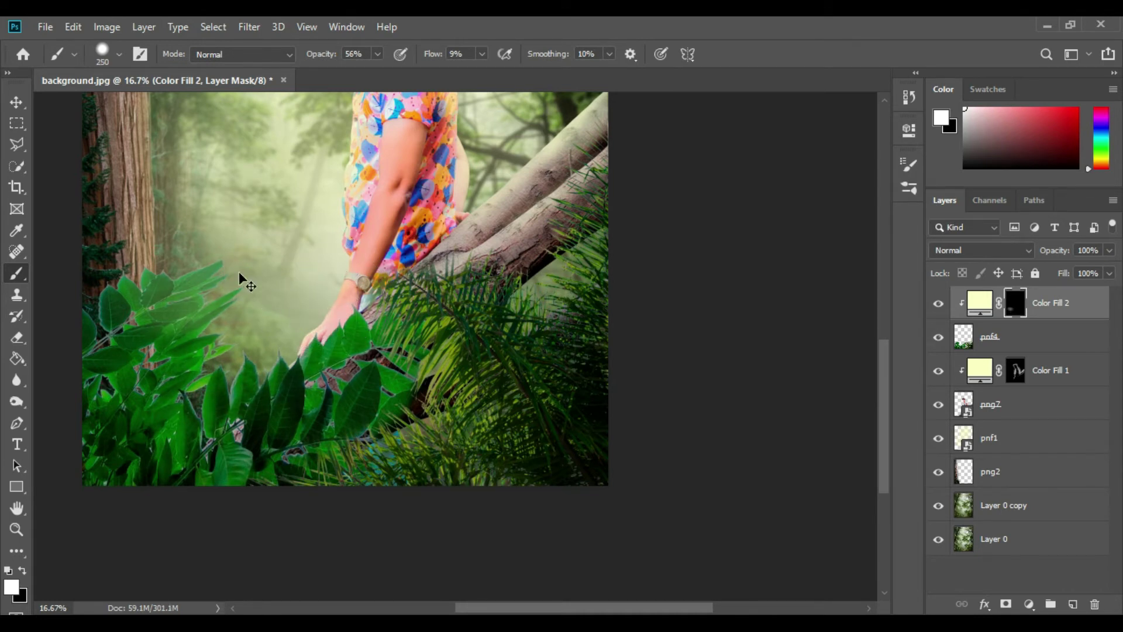
key(ctrl+z)
drag(297, 345, 223, 374)
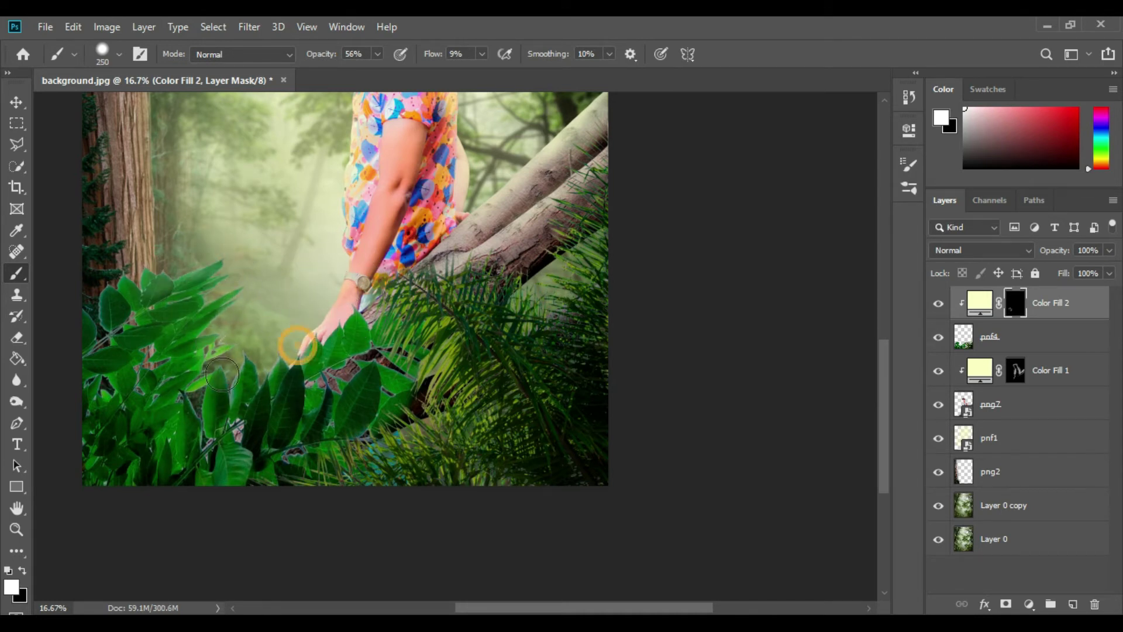
With a larger brush, paint more yellow glow over the ferns beside and below the branch
key(bracketright)
key(bracketright)
key(bracketright)
drag(377, 53, 351, 70)
drag(421, 275, 472, 317)
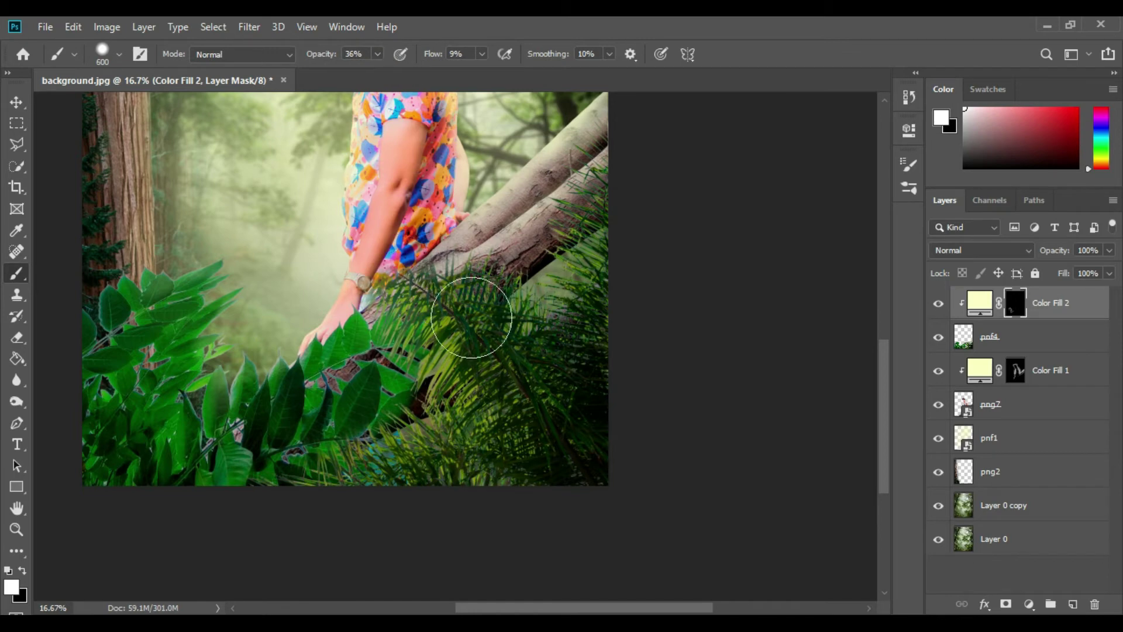
mouse_move(297, 347)
mouse_down()
mouse_move(260, 353)
mouse_move(496, 339)
mouse_up()
scroll(496, 339, up, 3)
drag(396, 457, 522, 359)
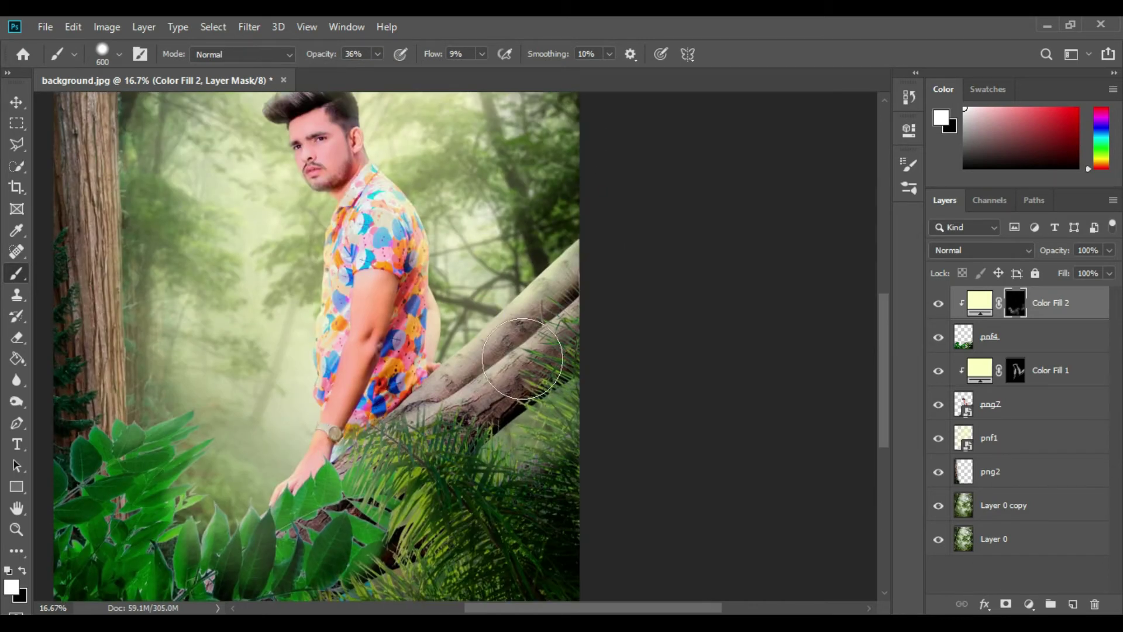
scroll(522, 359, down, 1)
scroll(506, 424, down, 1)
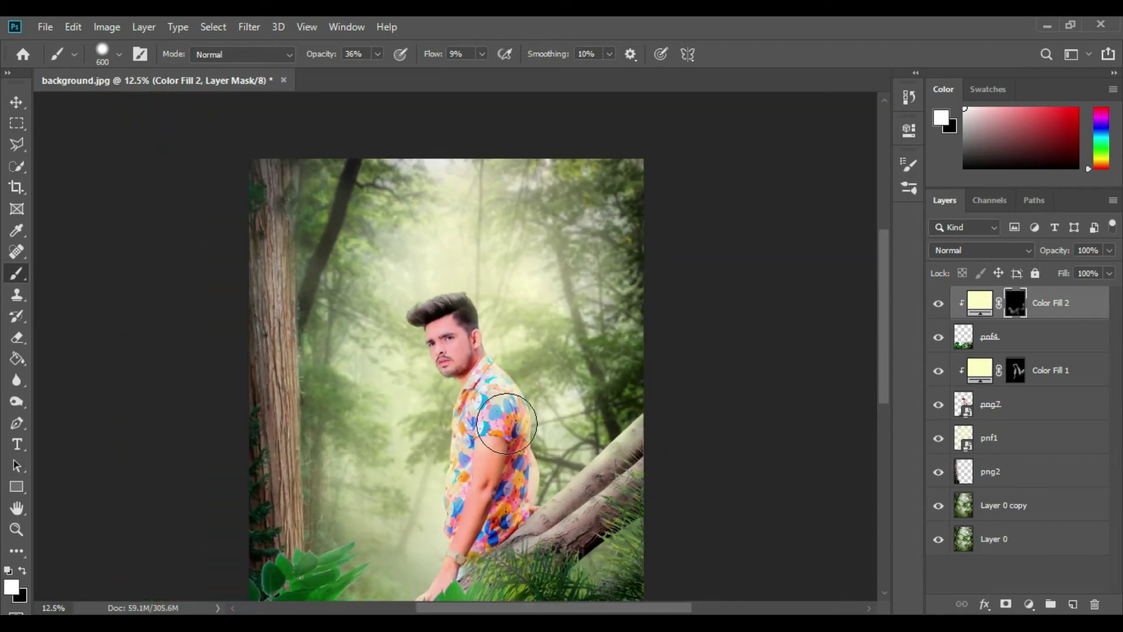
scroll(506, 423, down, 2)
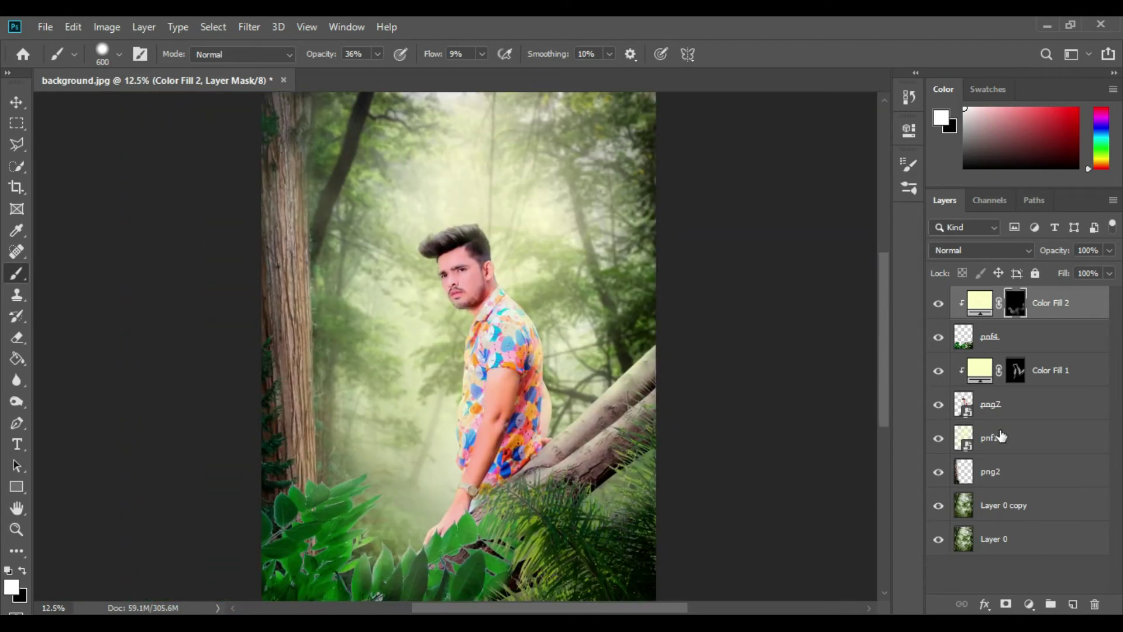
Add a pale-yellow Color Fill 3 layer clipped to the png2 layer
click(1016, 474)
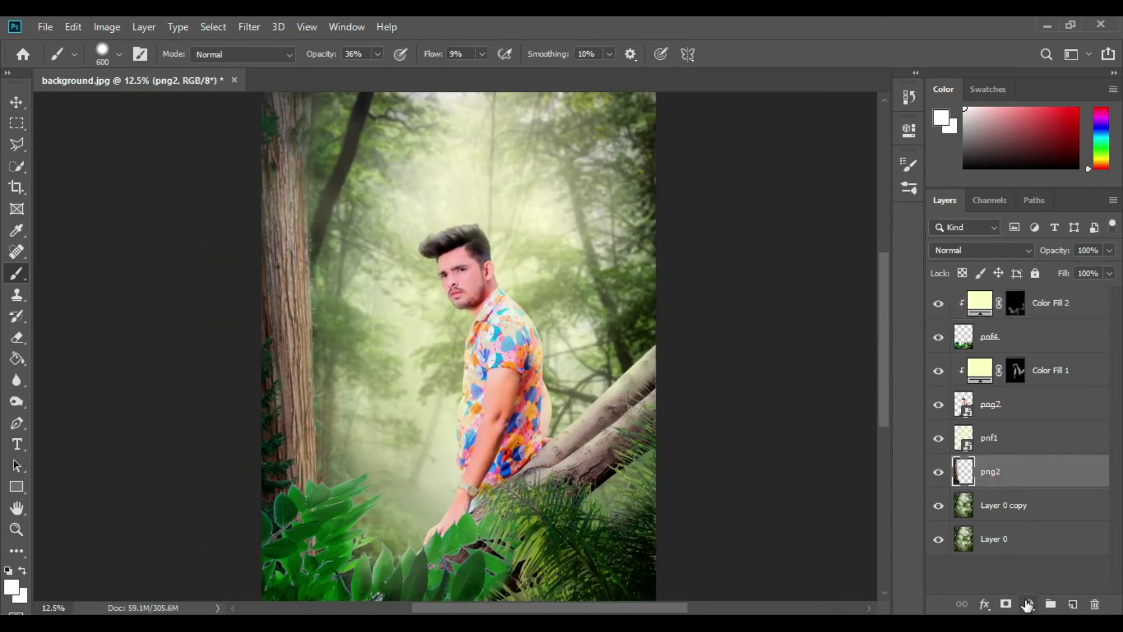
click(1029, 603)
click(1022, 312)
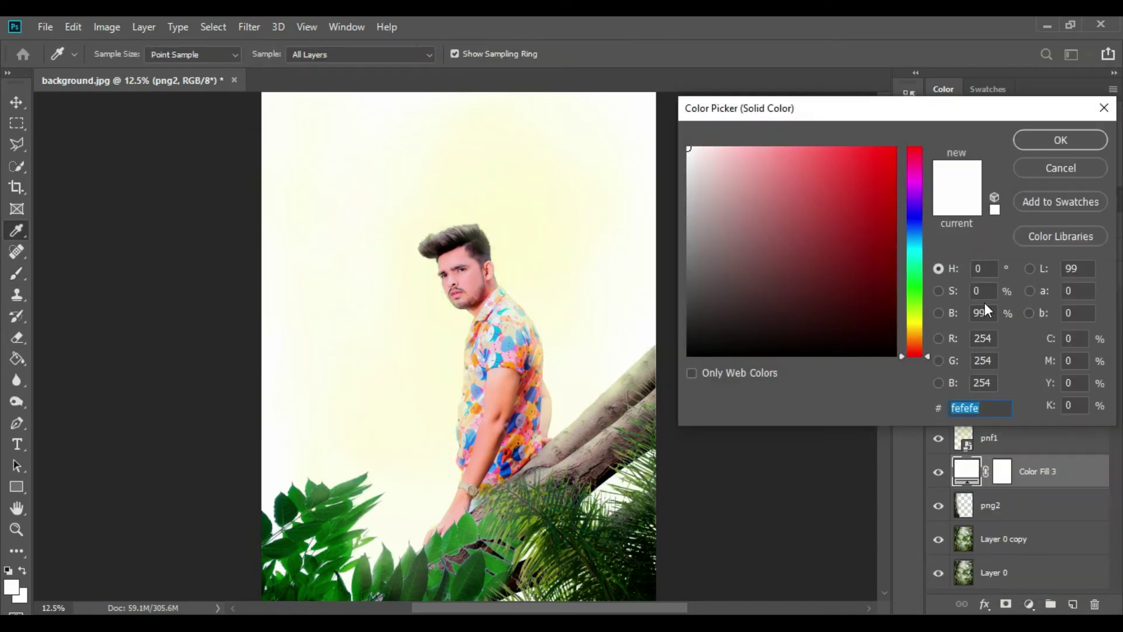
click(916, 322)
drag(727, 151, 732, 150)
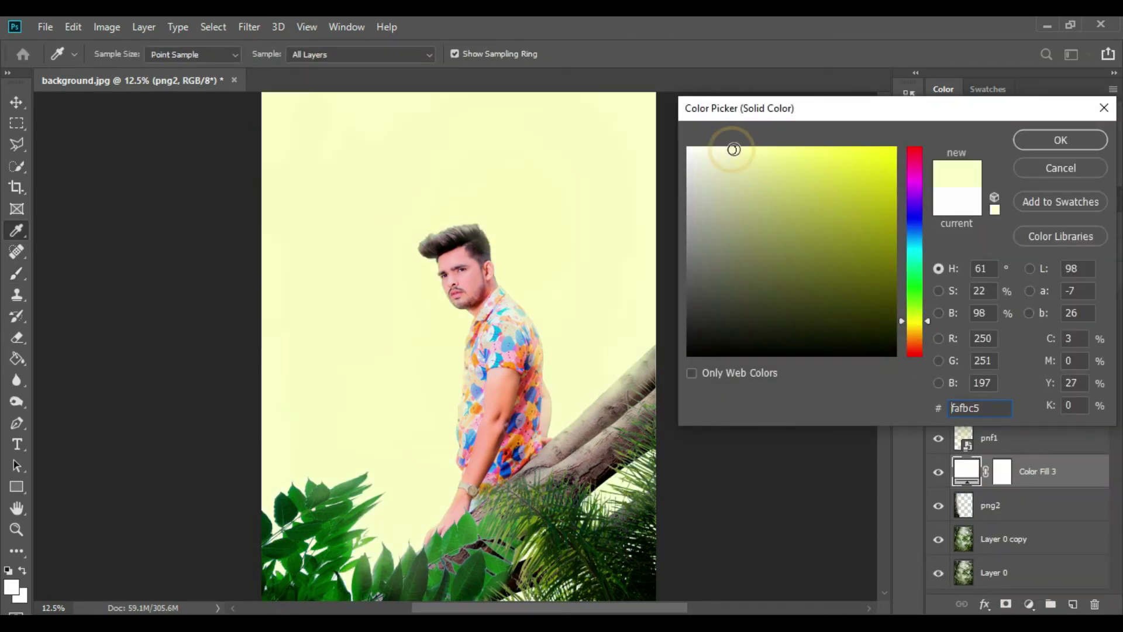
click(1023, 146)
right_click(1030, 478)
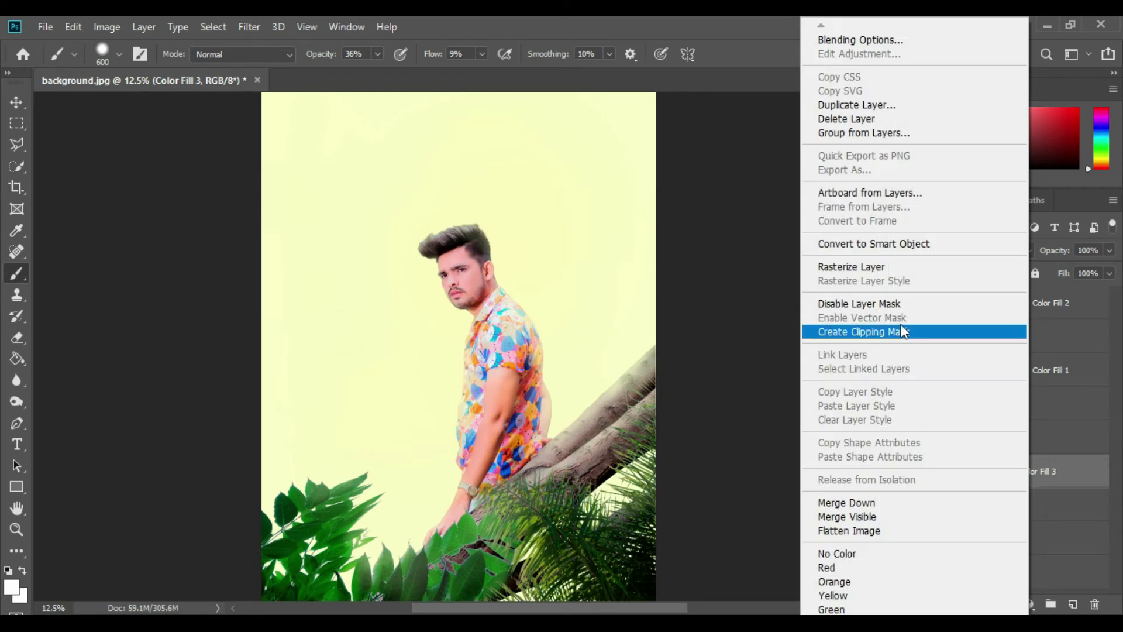
click(900, 328)
Invert the Color Fill 3 mask and paint yellow glow along the left tree trunk
click(1015, 477)
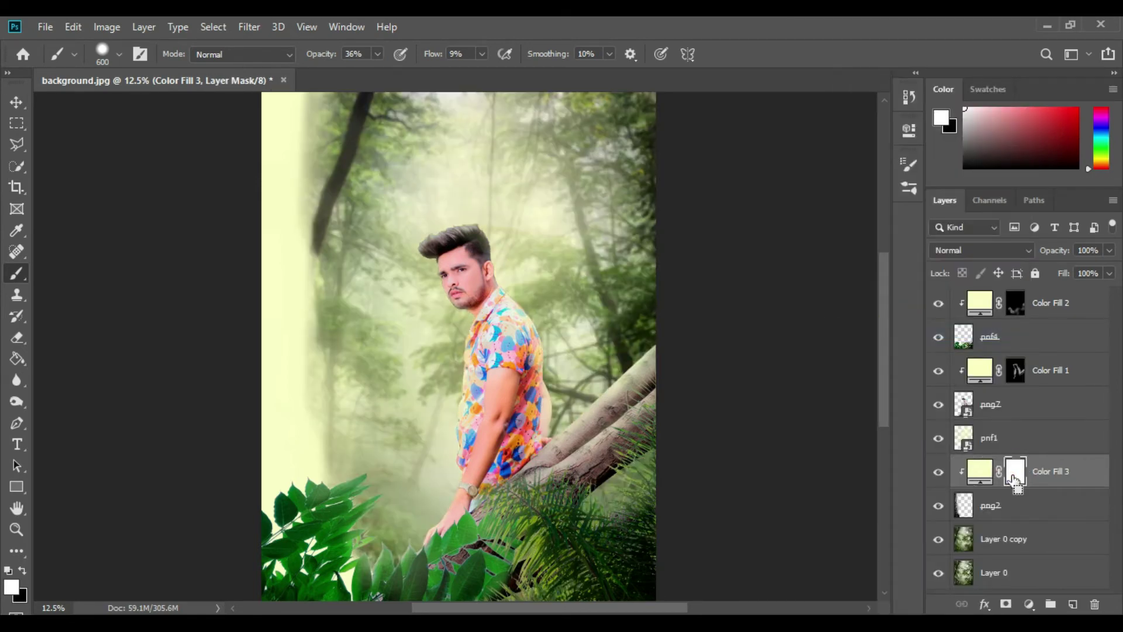
key(ctrl+i)
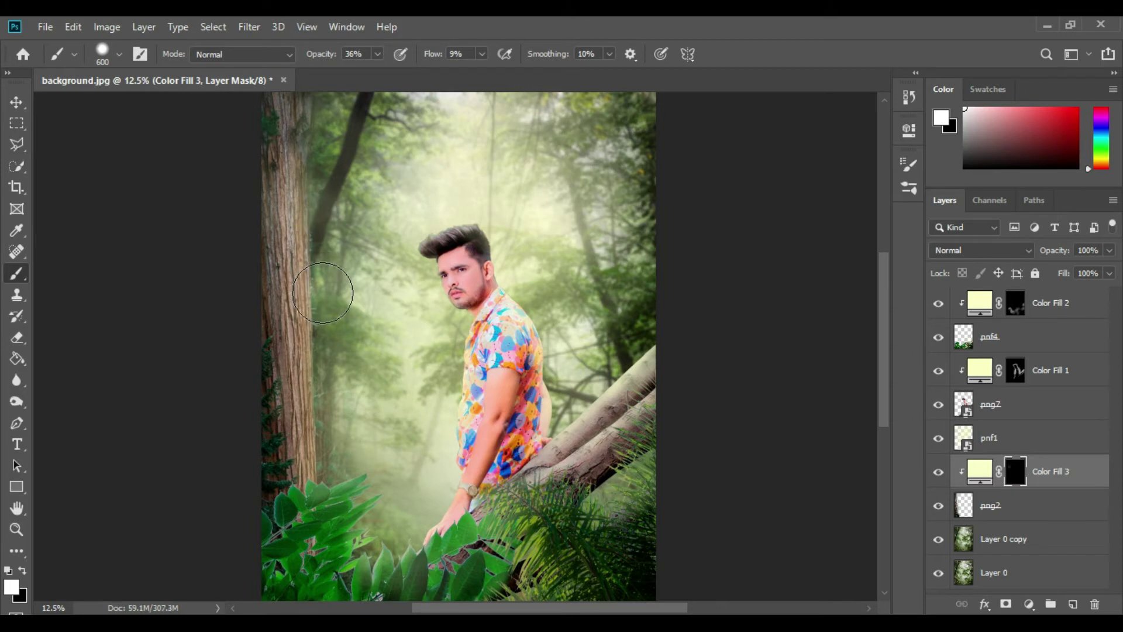
drag(322, 292, 313, 445)
drag(315, 246, 324, 187)
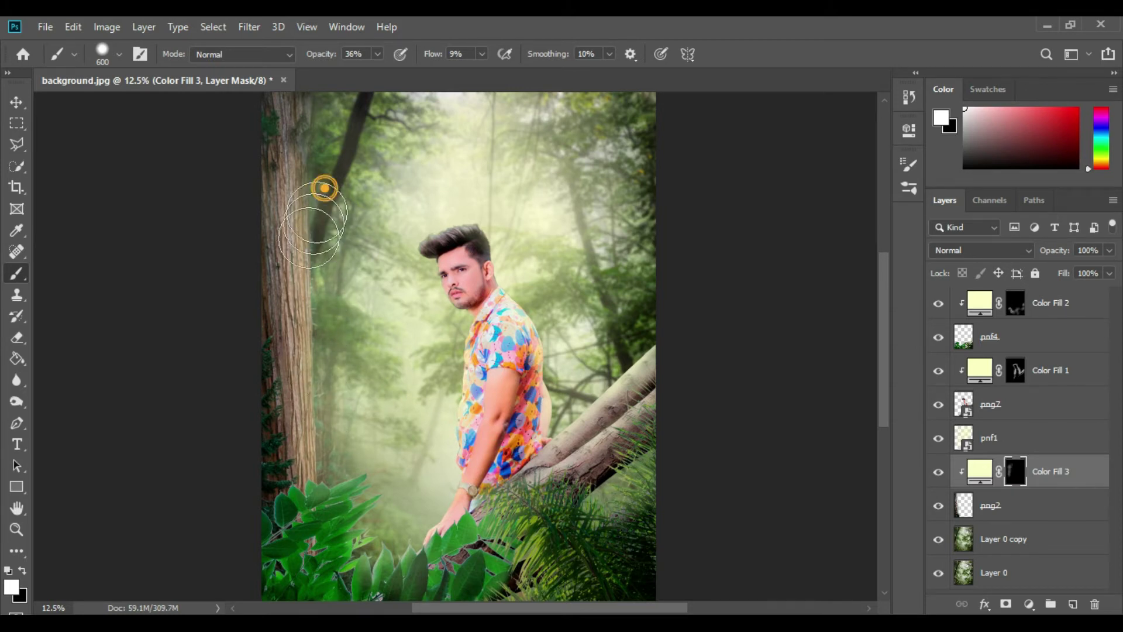
key(ctrl+minus)
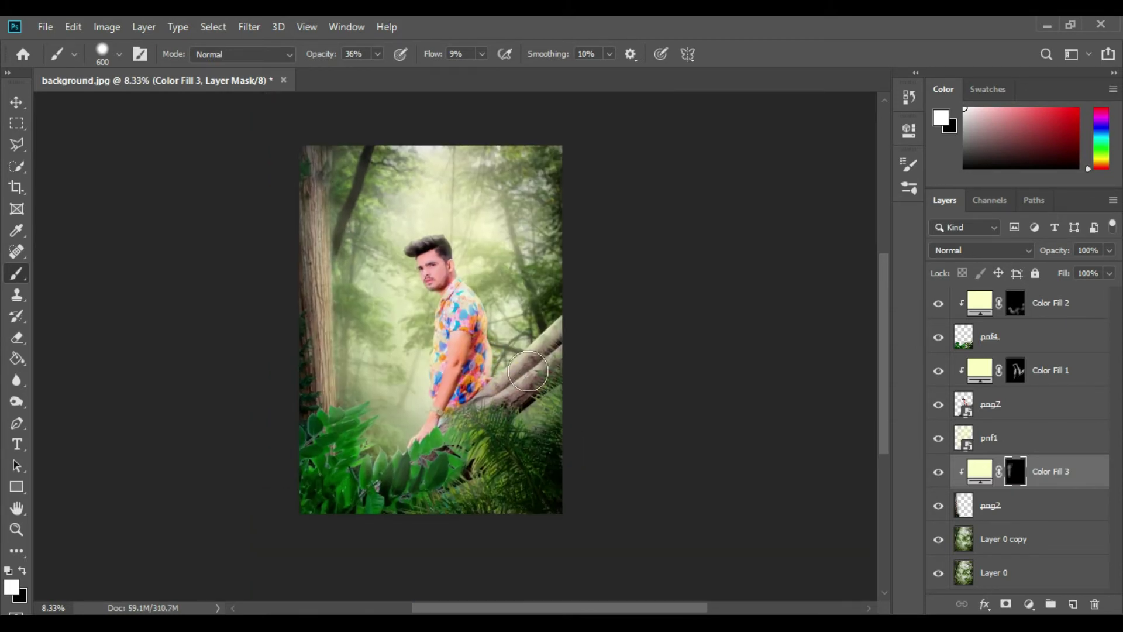
click(24, 568)
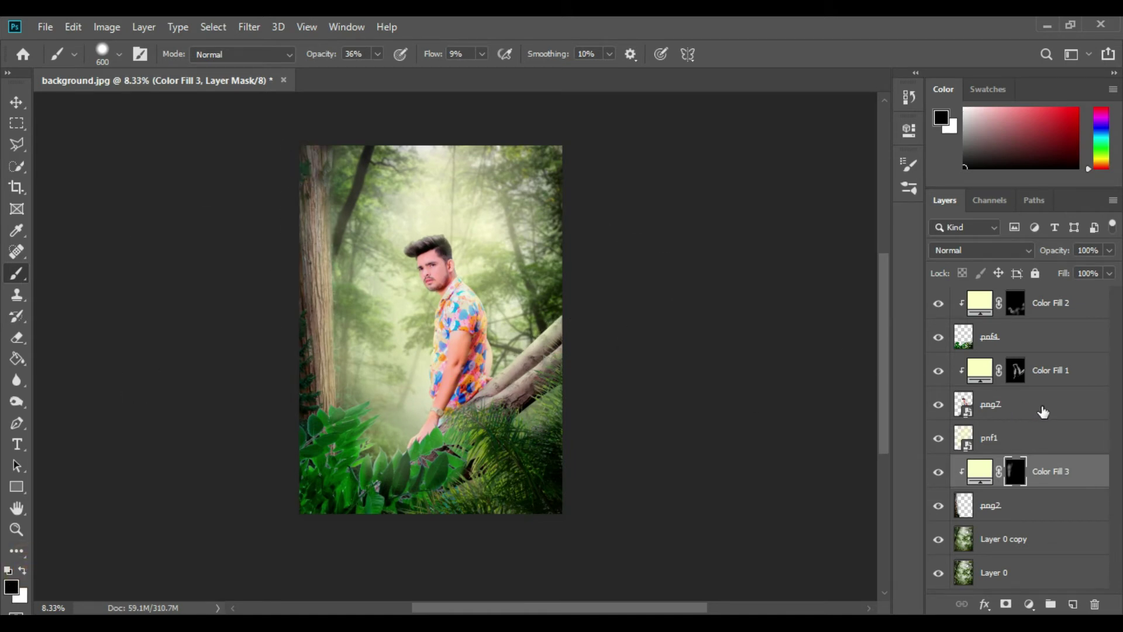
Paint white on the Color Fill 2 mask over the lower-left foliage, then check Color Fill 1's mask
click(1069, 316)
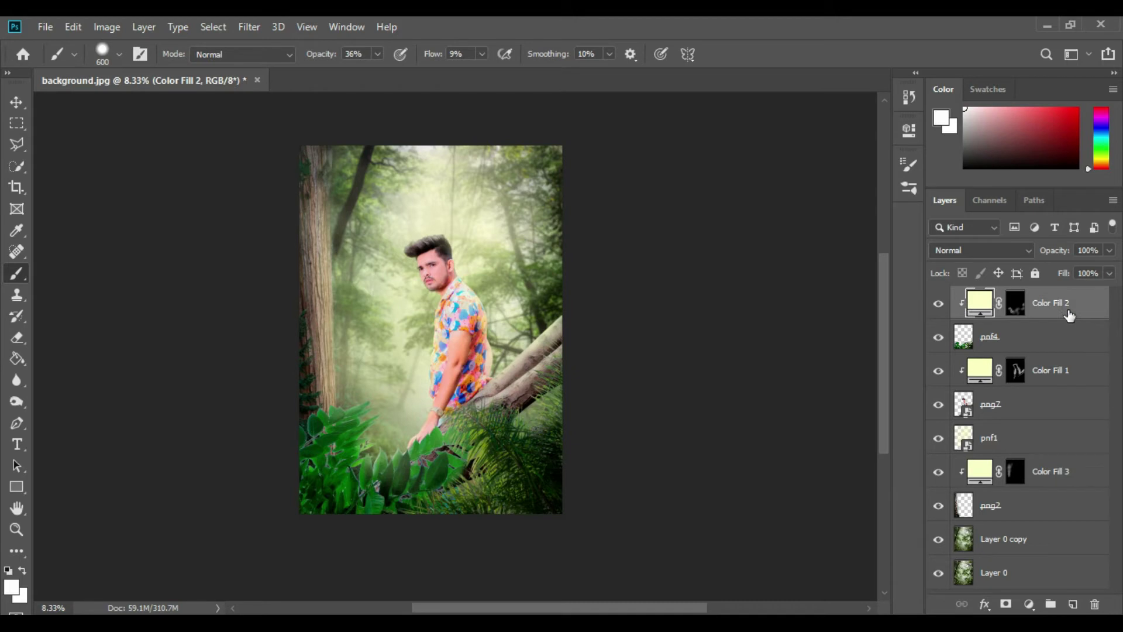
click(1015, 316)
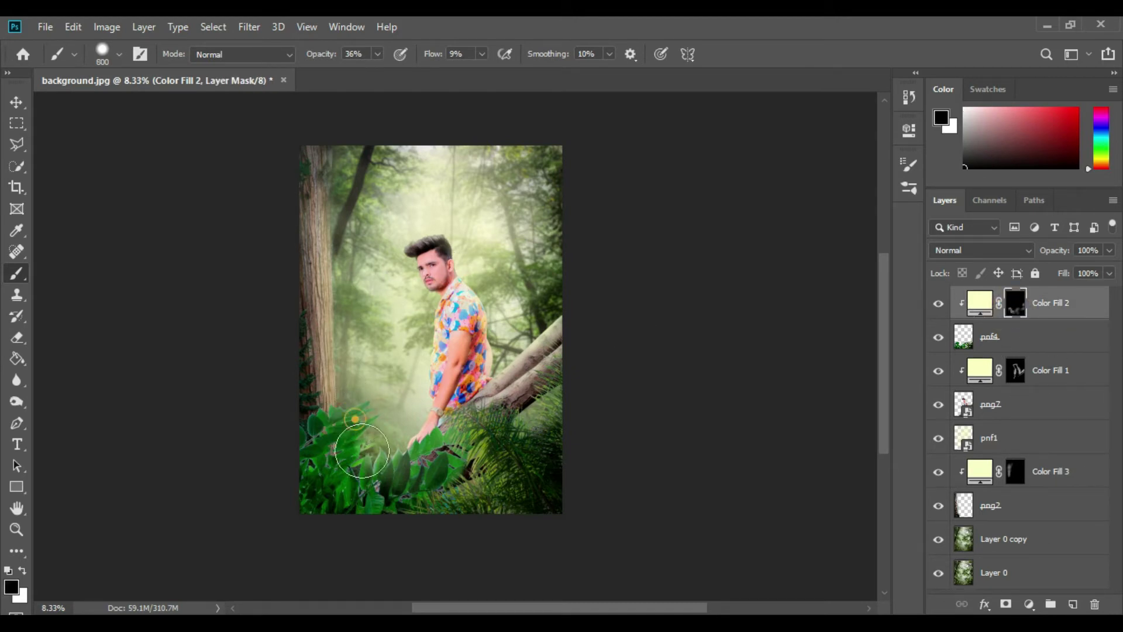
key(x)
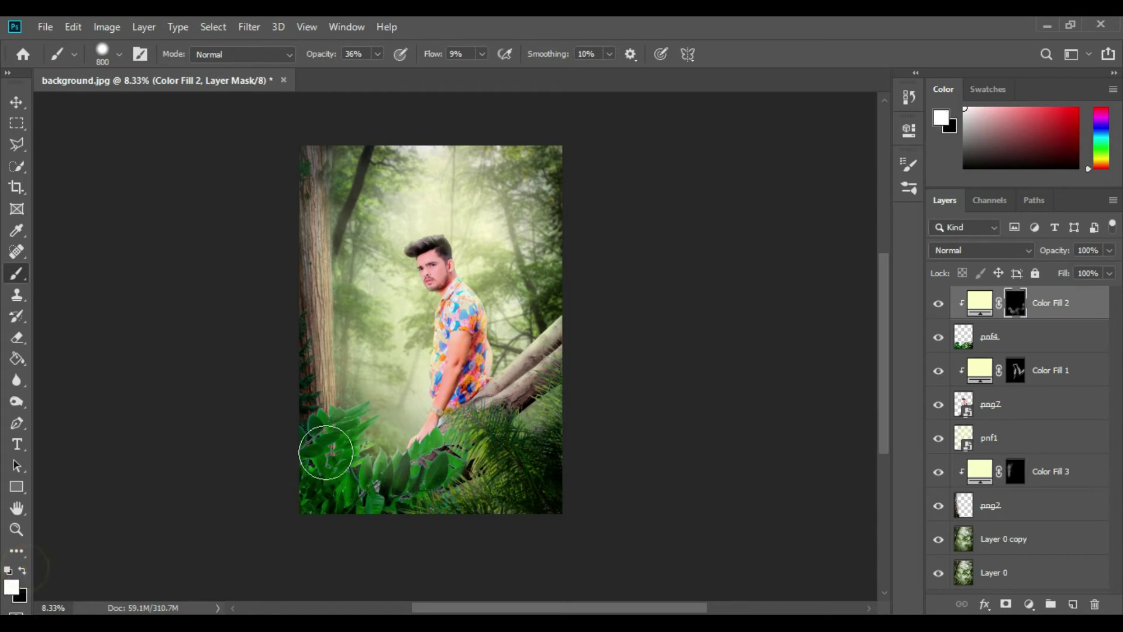
drag(351, 425, 348, 398)
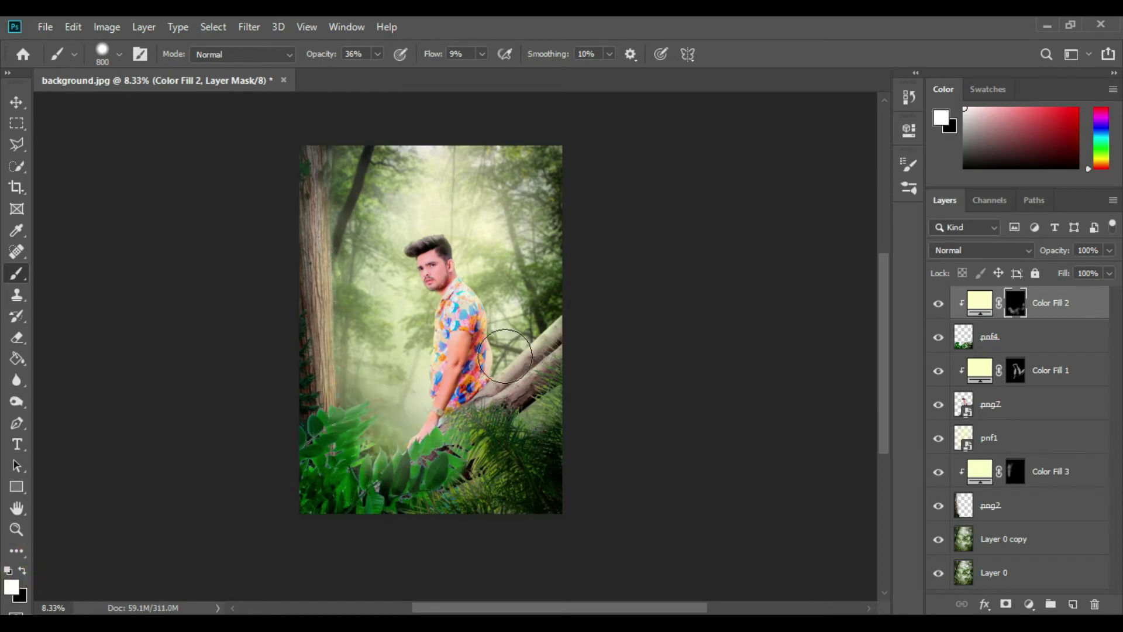
click(1015, 370)
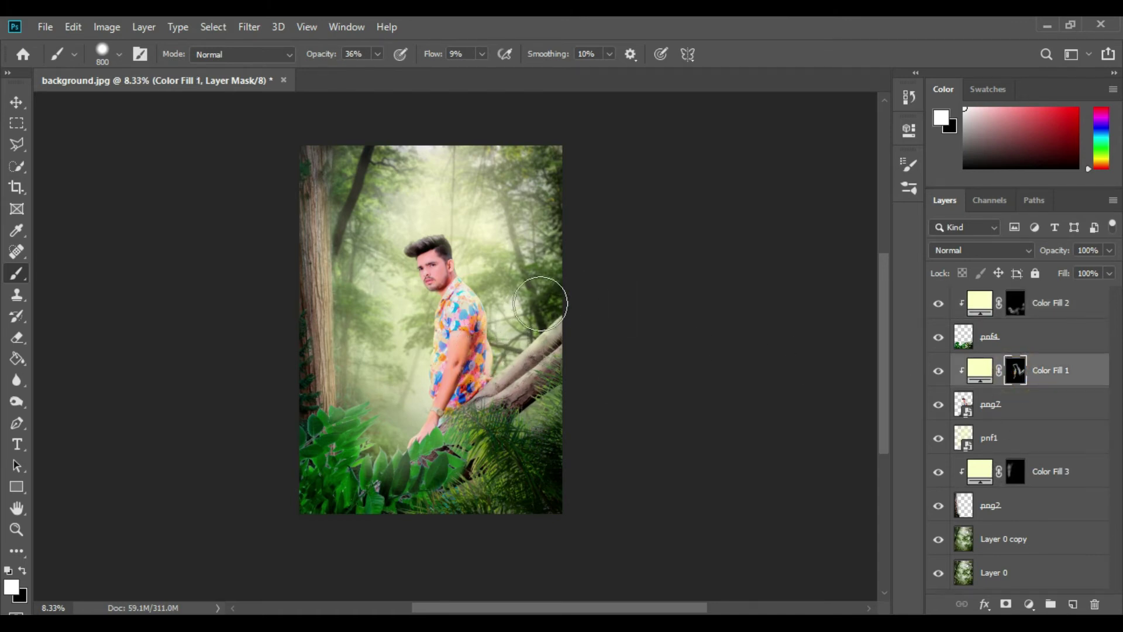
key(ctrl+minus)
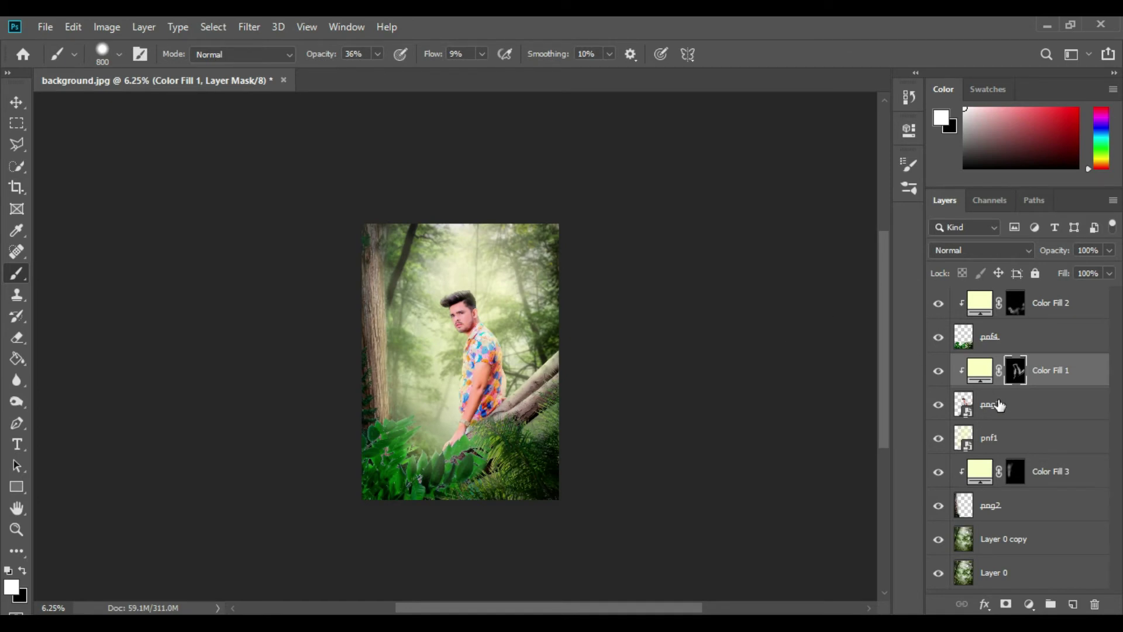
click(1043, 309)
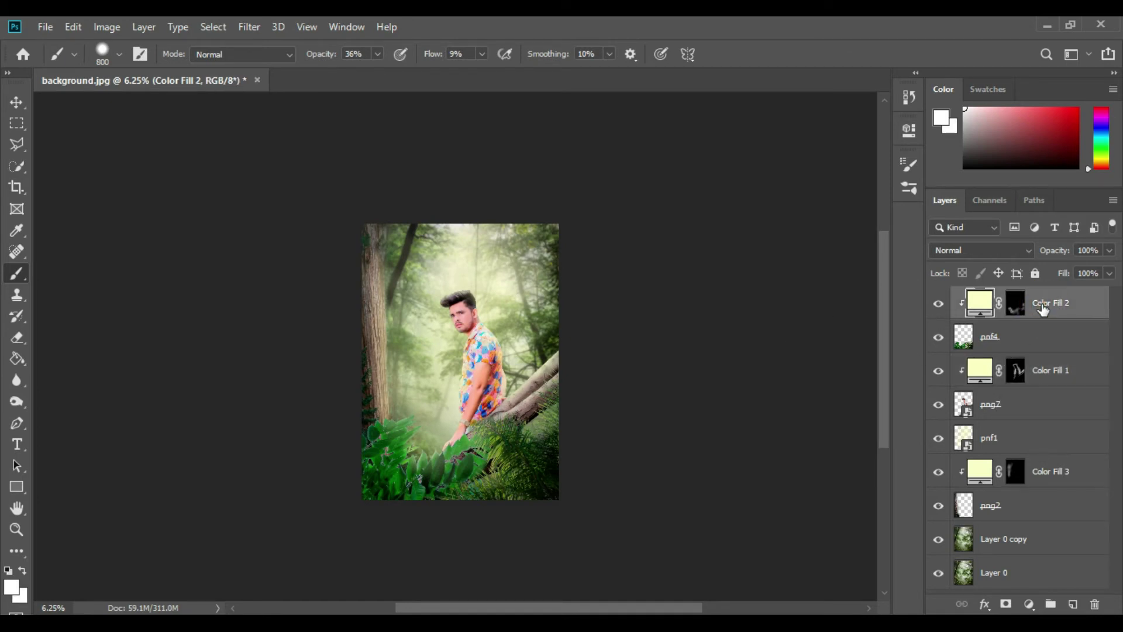
Stamp all visible layers into a new top layer and convert it for Smart Filters
key(ctrl+shift+alt+e)
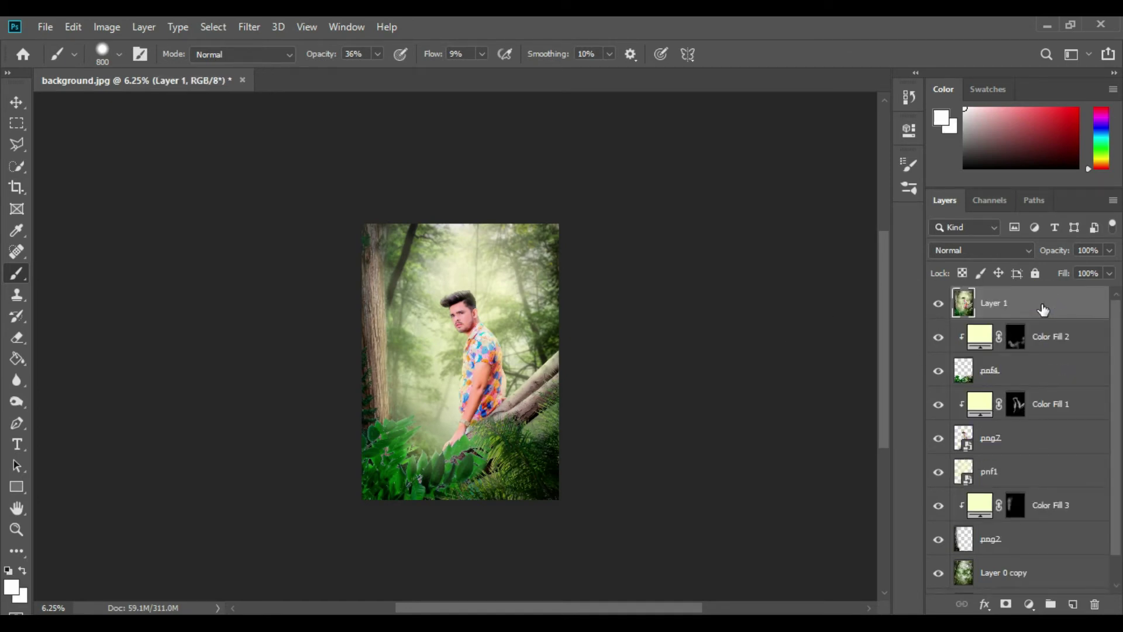
click(249, 27)
click(287, 68)
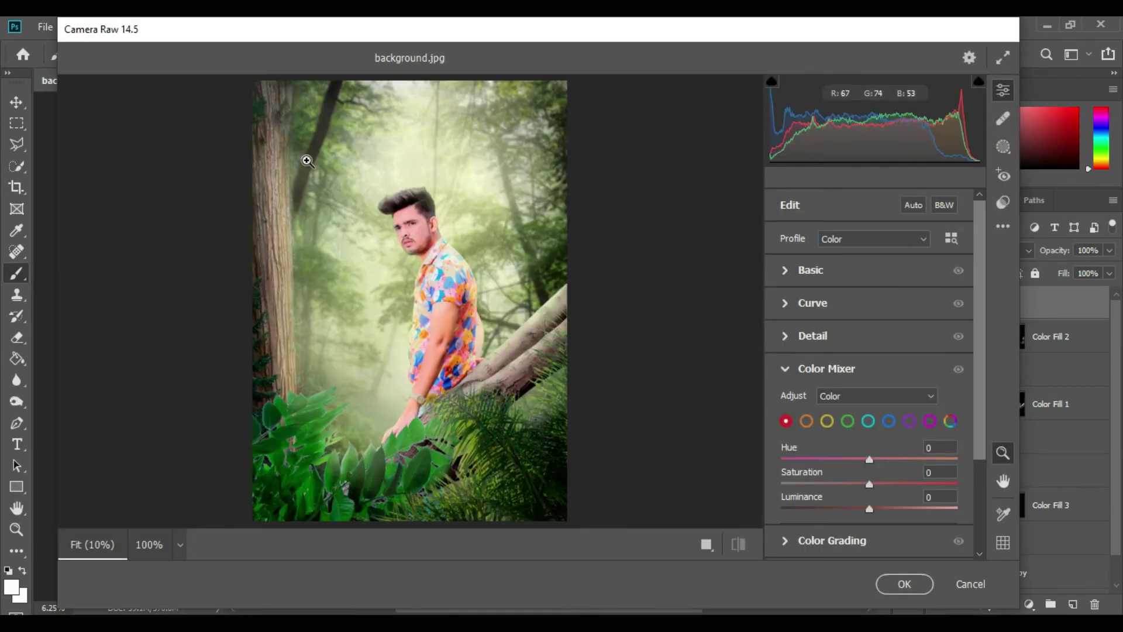
In Camera Raw's Color Mixer, boost green saturation to +74 and desaturate oranges, blues and magentas
click(845, 424)
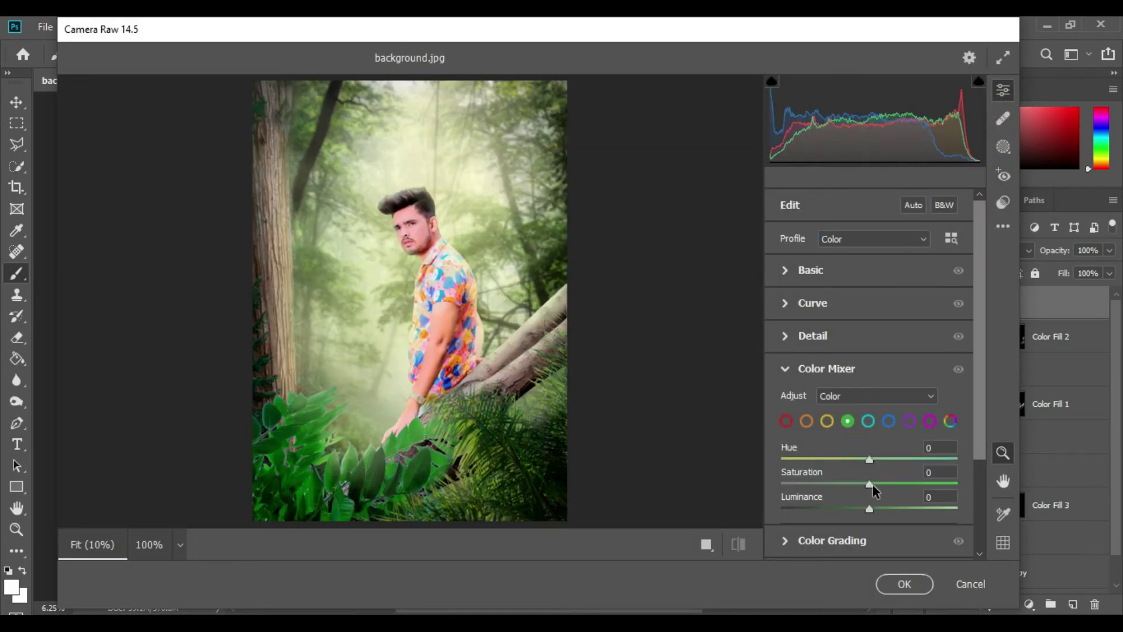
drag(870, 485, 930, 484)
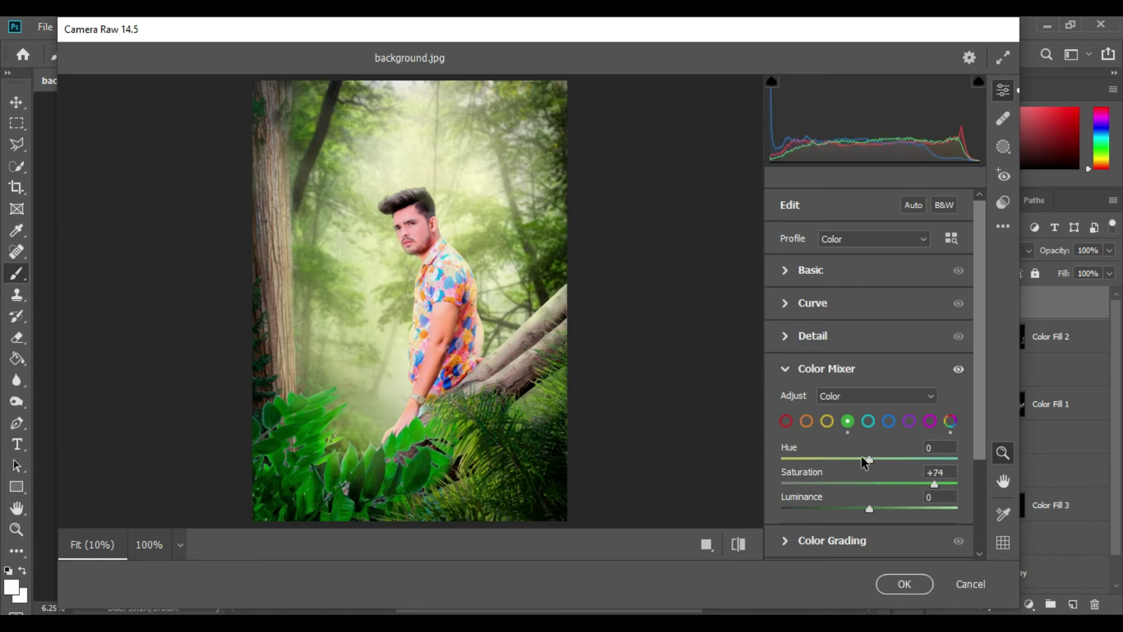
click(806, 421)
drag(872, 485, 850, 489)
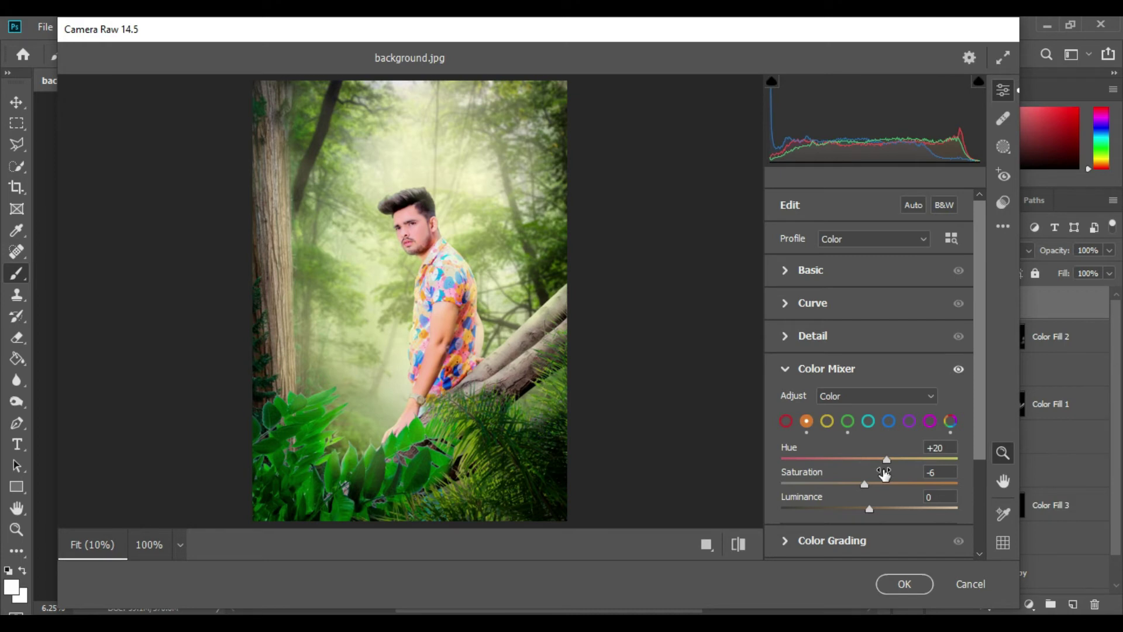
click(889, 424)
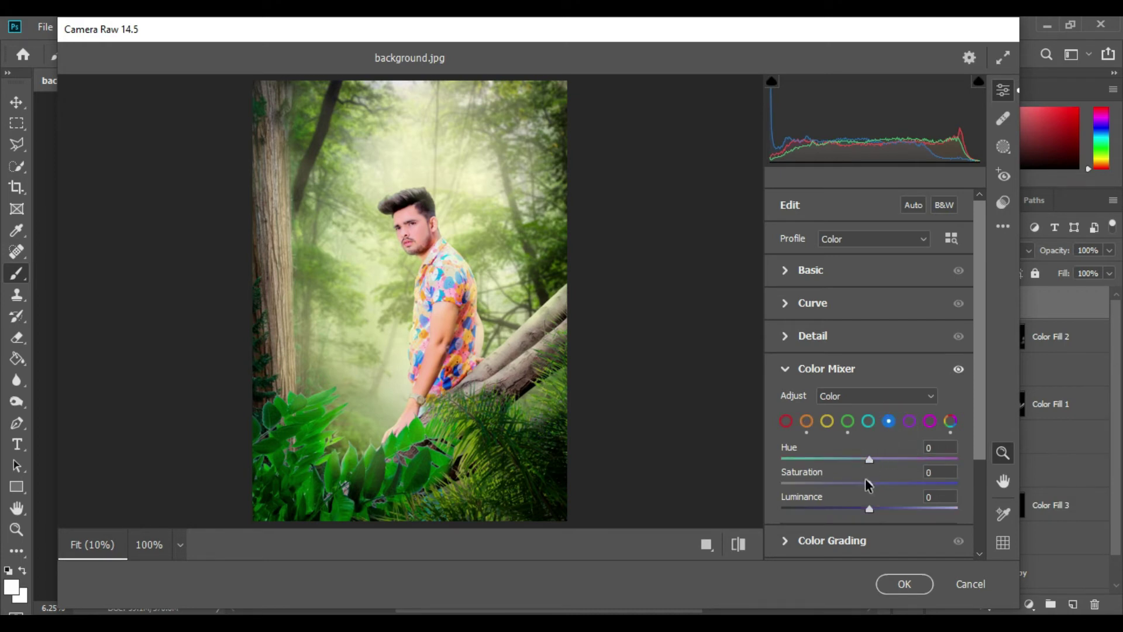
drag(920, 484, 786, 484)
click(930, 422)
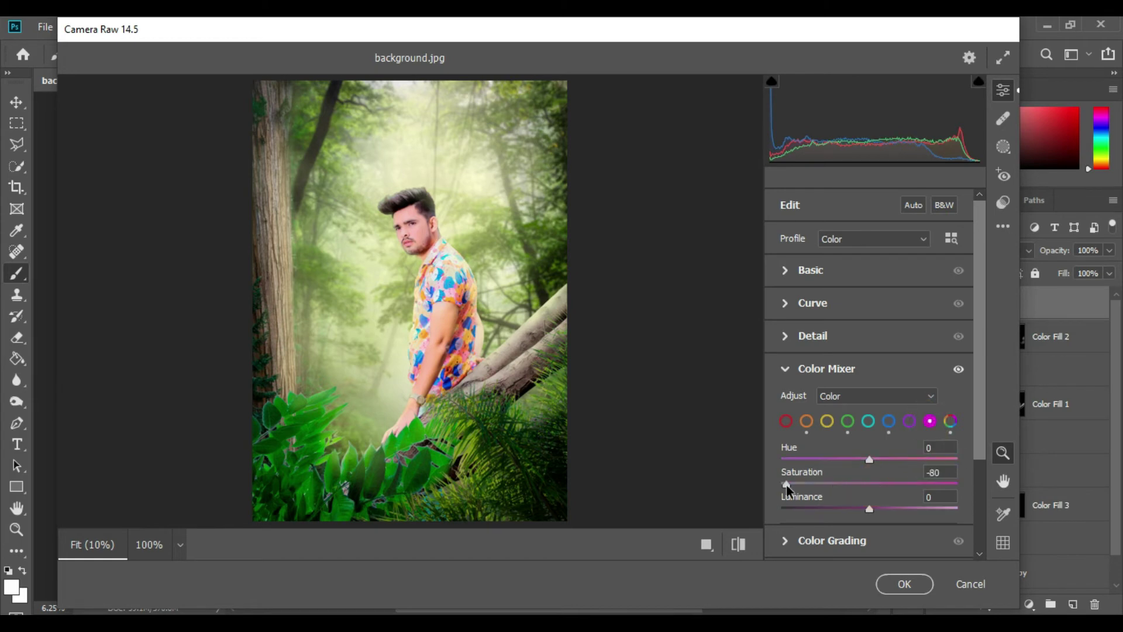
click(912, 425)
Set the reds to hue +18, saturation +20, and fine-tune the greens' hue
click(787, 421)
drag(872, 484, 861, 484)
click(847, 422)
drag(870, 460, 886, 461)
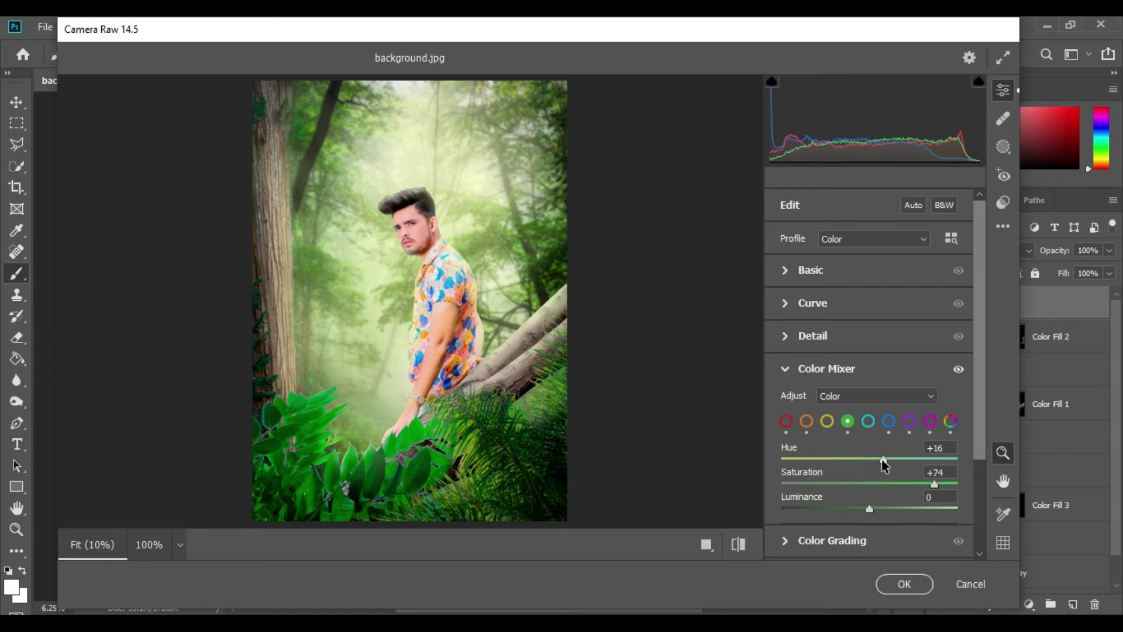
drag(882, 459, 873, 459)
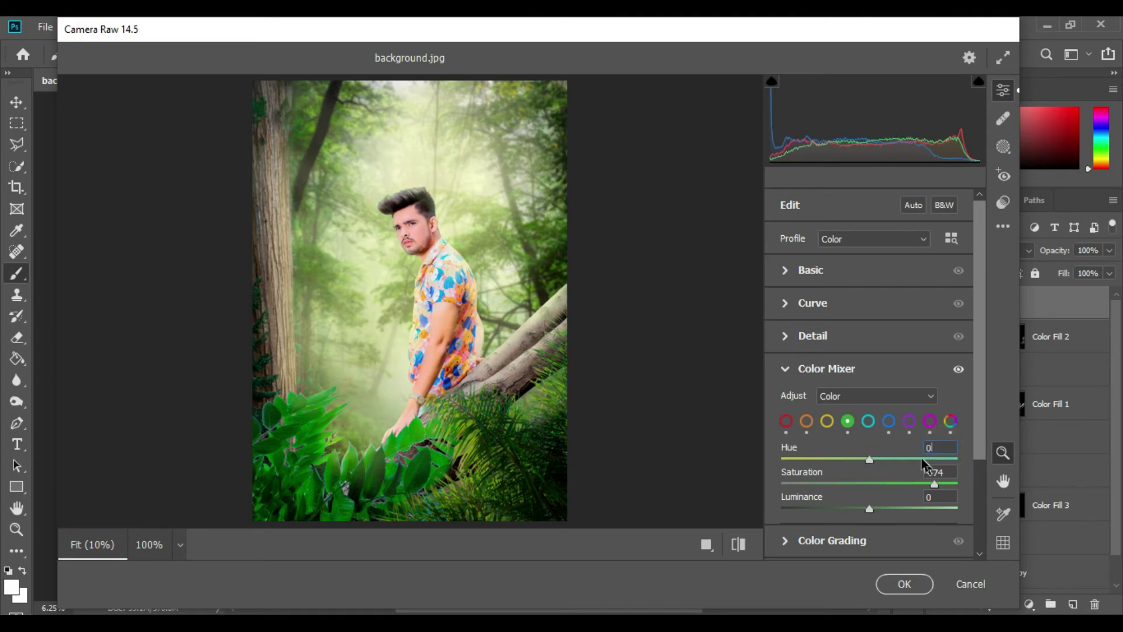
scroll(884, 430, down, 3)
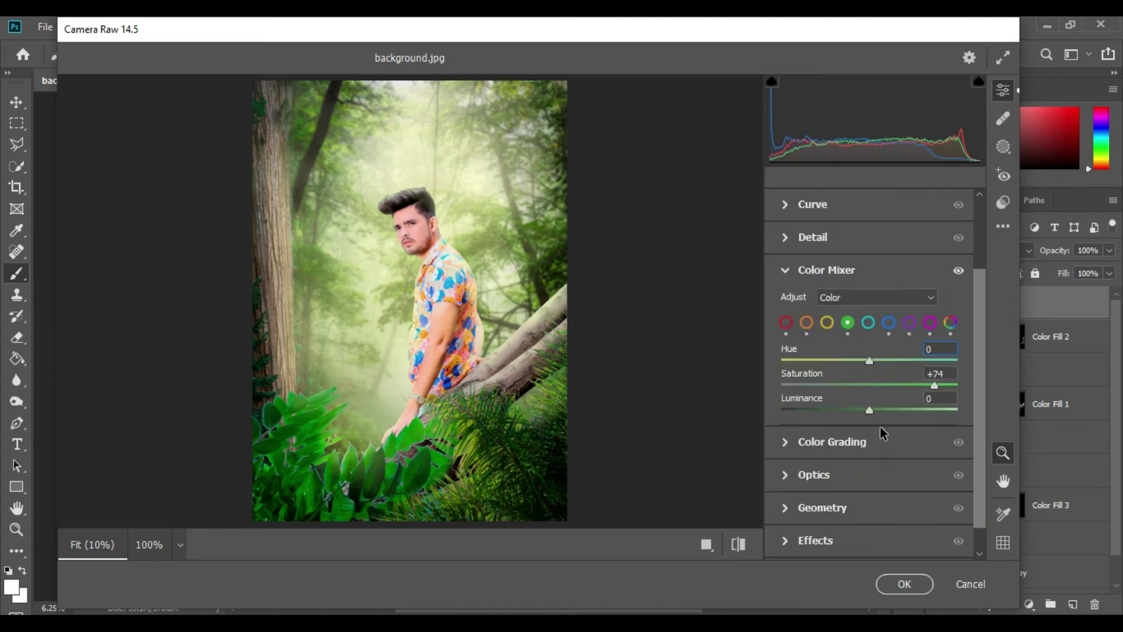
scroll(883, 410, down, 1)
scroll(884, 376, up, 3)
scroll(939, 267, up, 1)
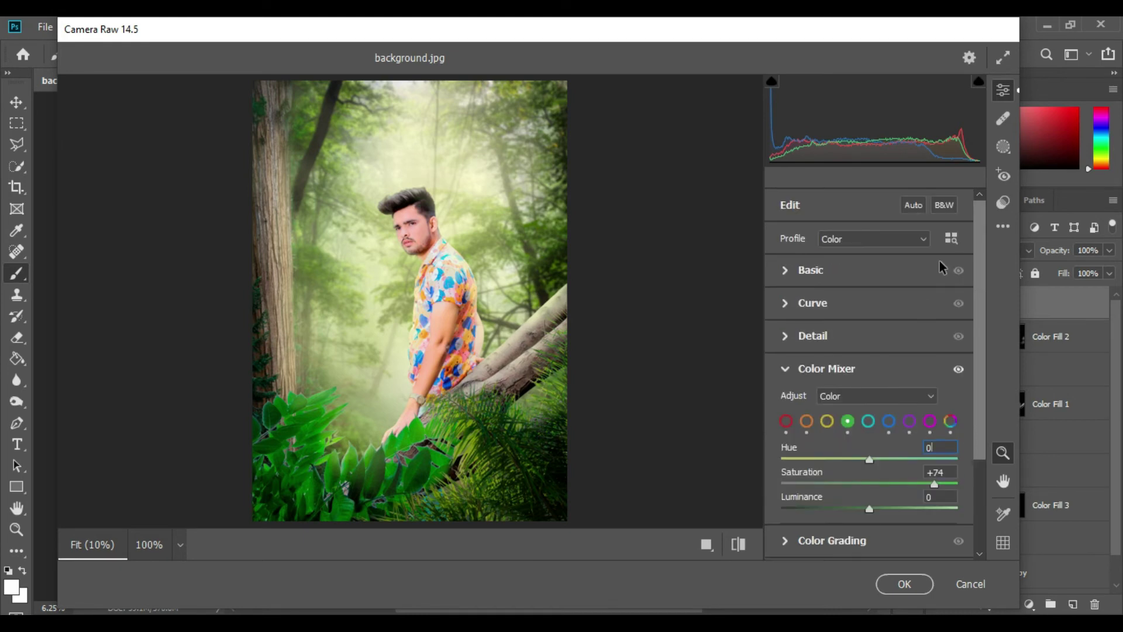
Draw a radial gradient mask as an oval surrounding the man
click(1009, 150)
click(793, 362)
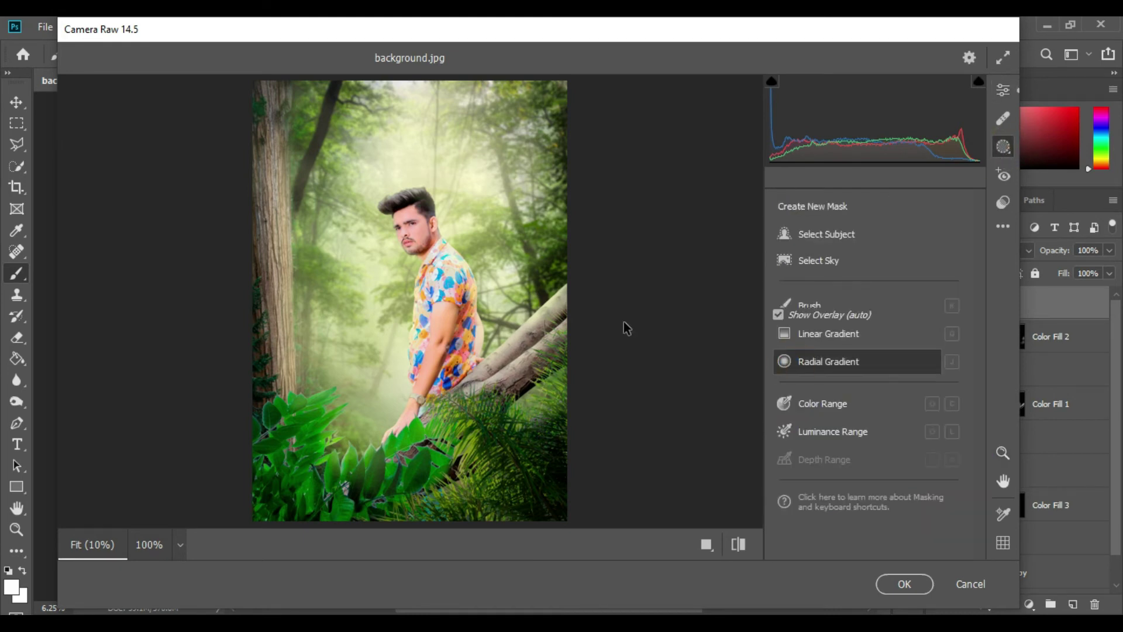
drag(409, 133, 458, 237)
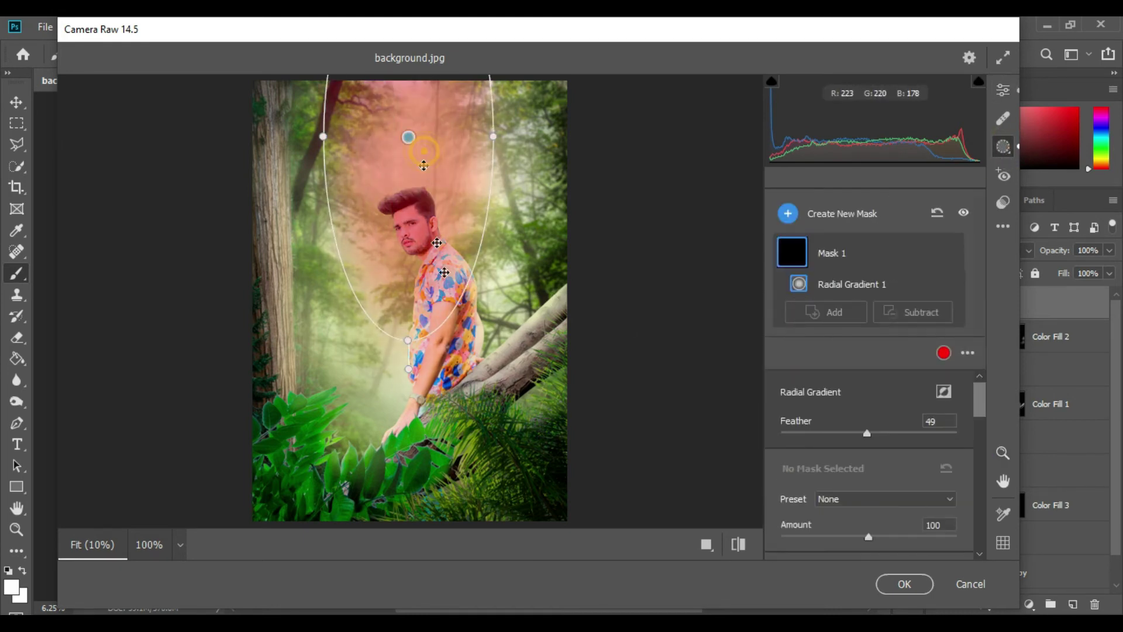
drag(408, 138, 419, 292)
drag(419, 515, 421, 473)
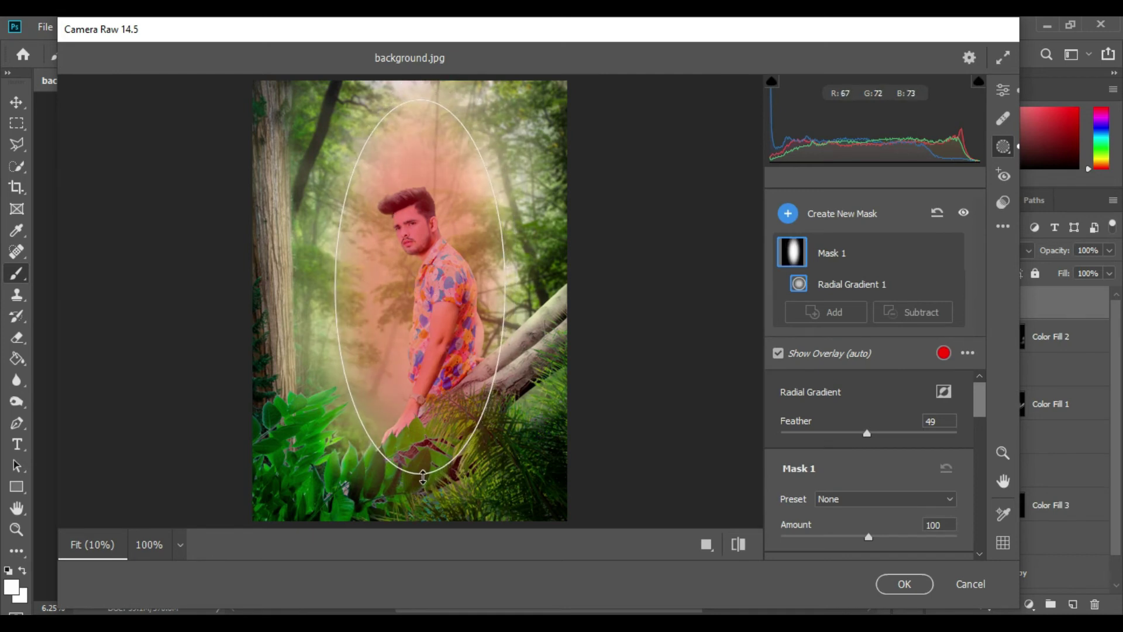
mouse_move(335, 287)
mouse_down()
mouse_move(313, 287)
mouse_move(372, 256)
mouse_up()
drag(413, 450, 404, 457)
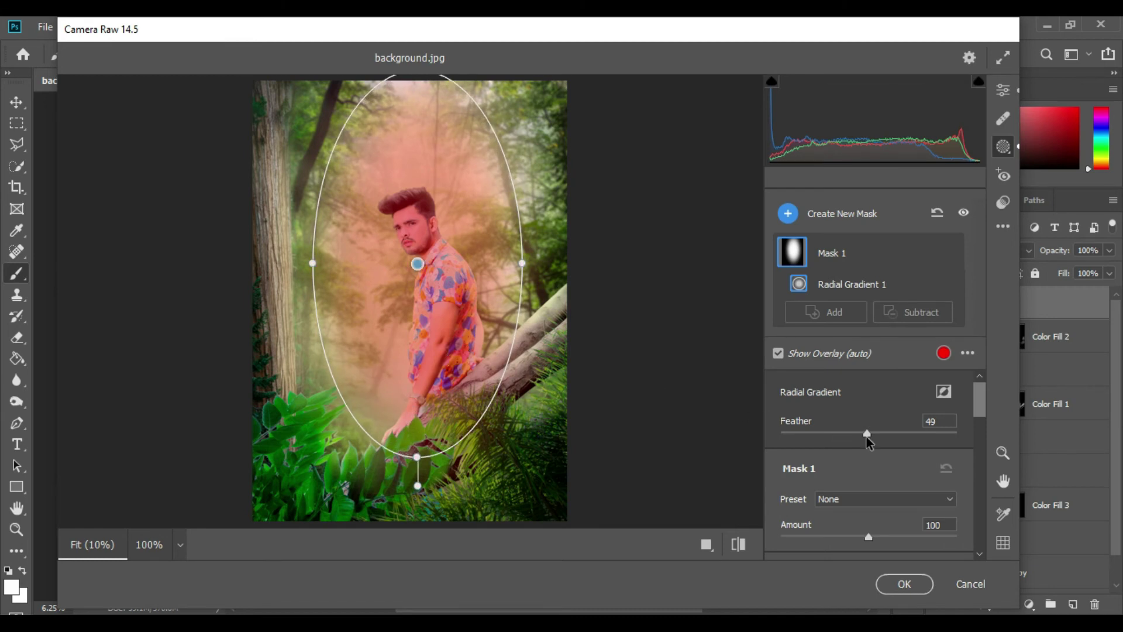
Invert the radial mask and lower its Exposure to -1.35 to darken the surroundings
click(929, 252)
click(942, 287)
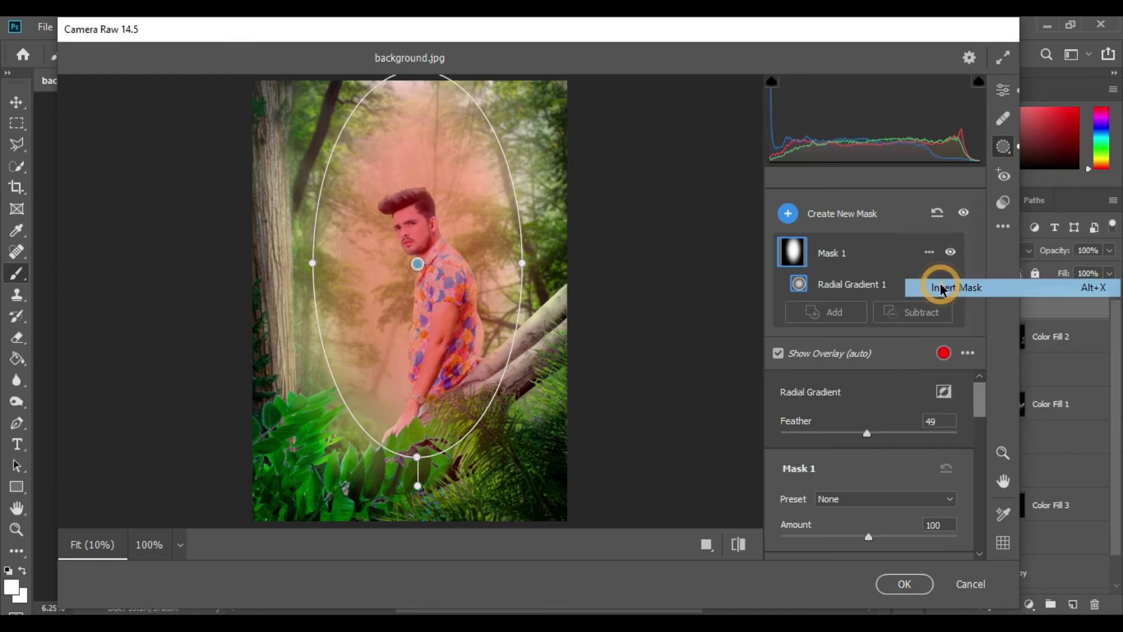
scroll(876, 474, down, 3)
mouse_move(869, 409)
mouse_down()
mouse_move(846, 408)
mouse_move(835, 433)
mouse_move(868, 434)
mouse_move(831, 432)
mouse_up()
scroll(872, 424, up, 3)
scroll(872, 433, up, 2)
scroll(854, 460, down, 3)
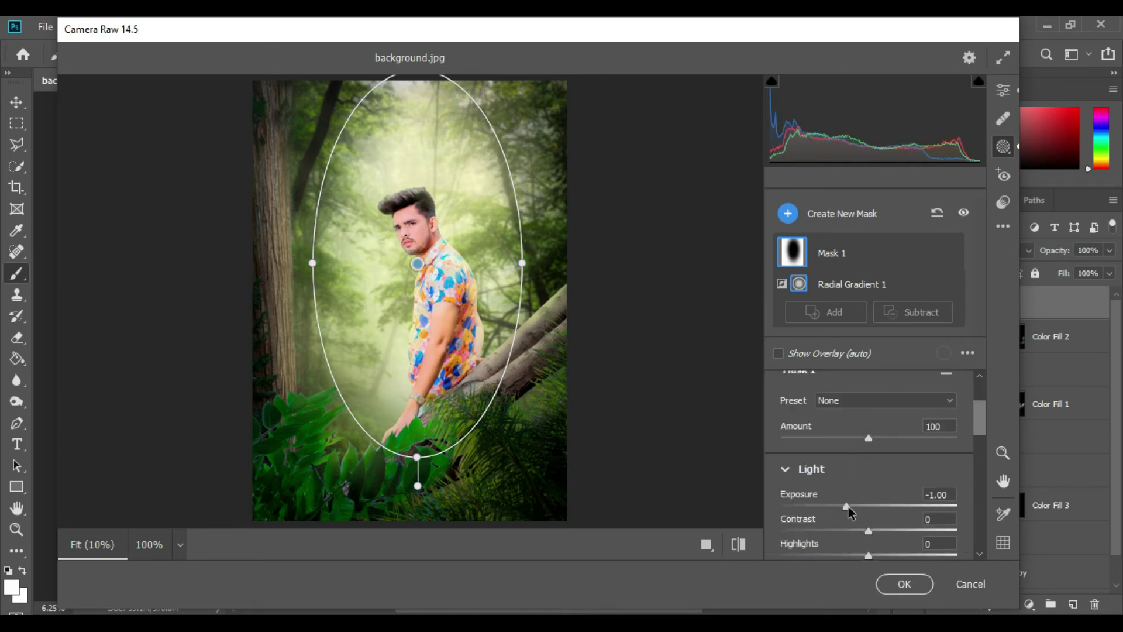
drag(846, 506, 839, 510)
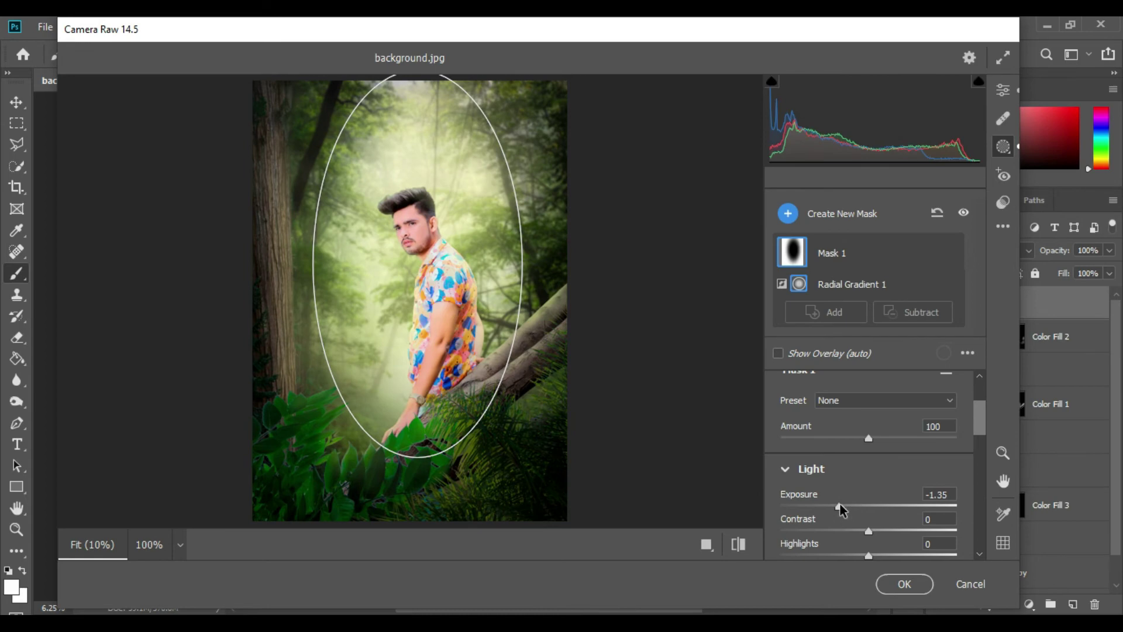
Apply the Camera Raw edits, then reopen the Camera Raw Filter on Layer 1
click(903, 583)
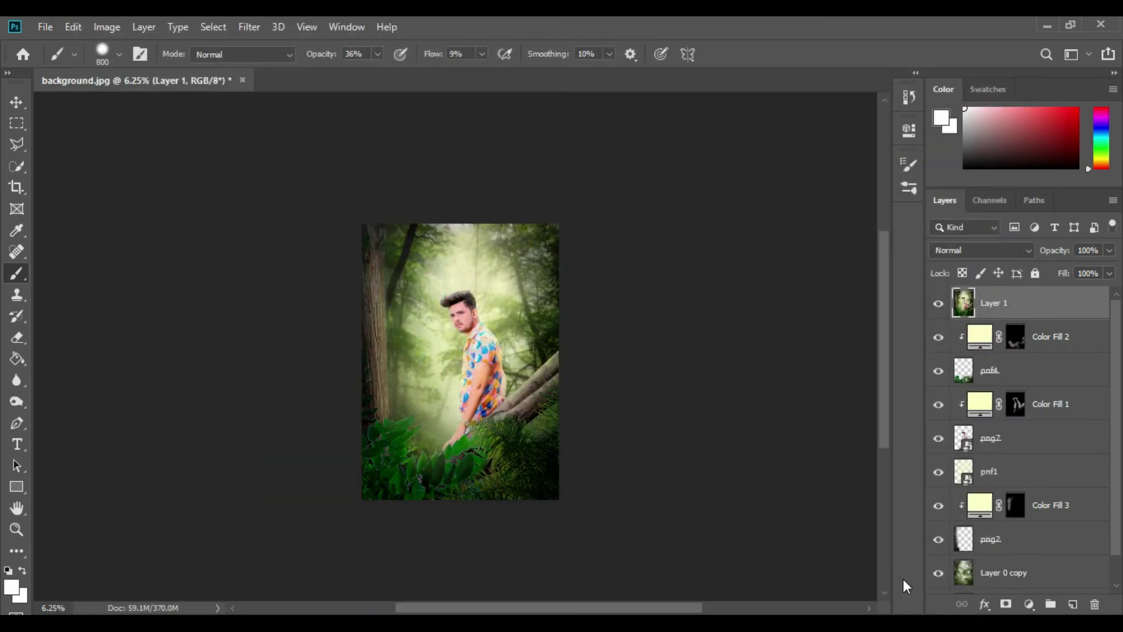
key(ctrl+plus)
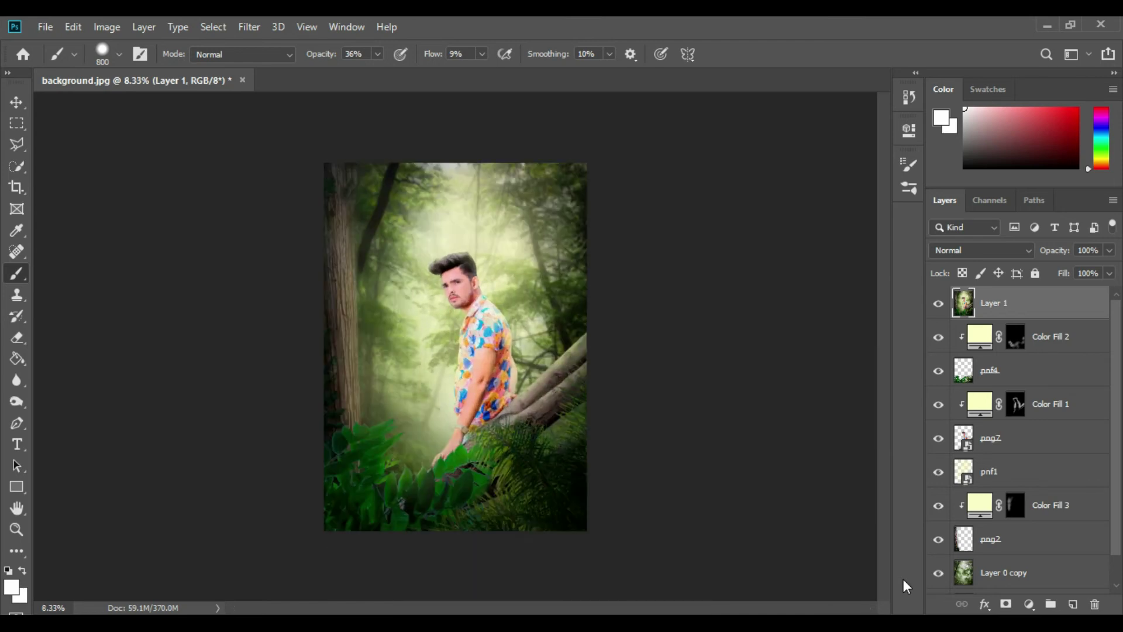
click(251, 26)
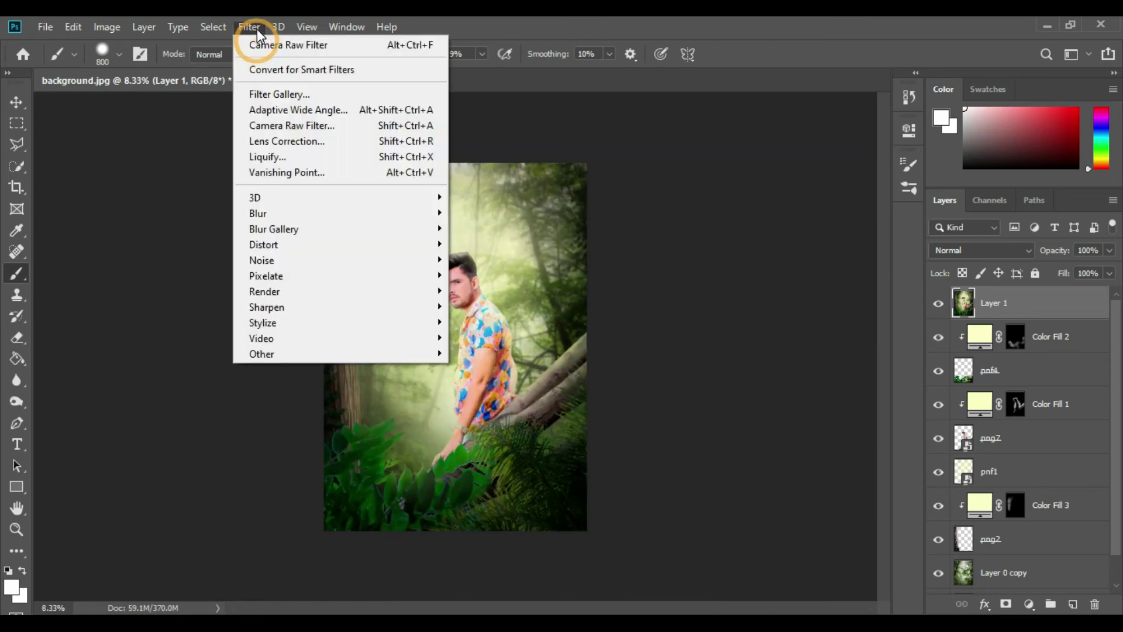
click(301, 129)
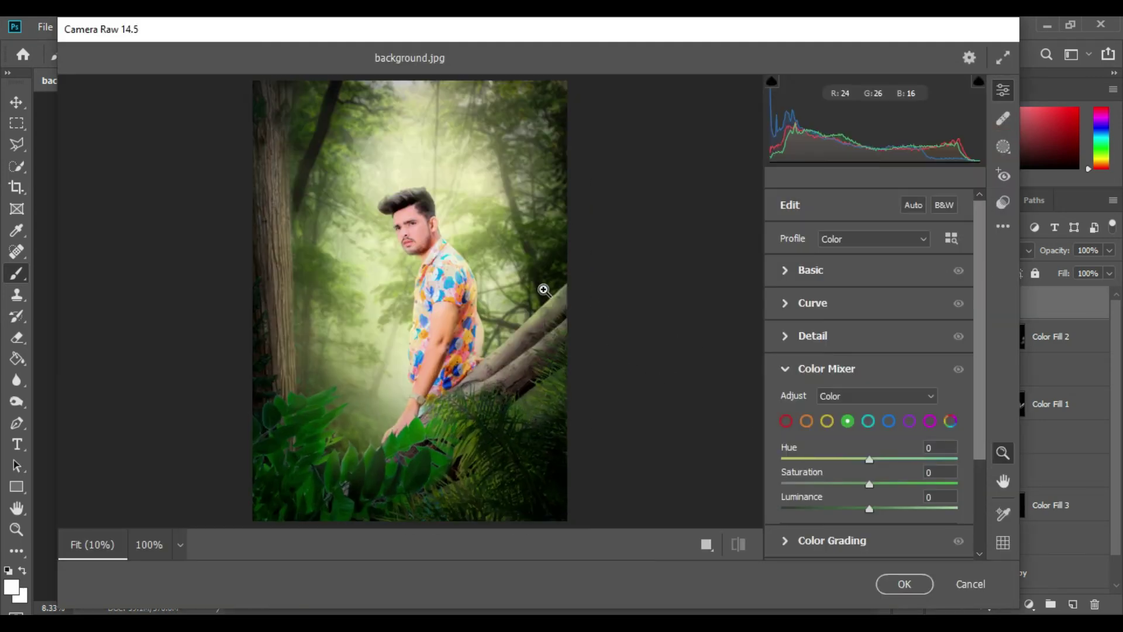
In the Color Mixer, shift the yellows' hue to +18 and set greens to hue +40, saturation +3
click(833, 429)
mouse_move(869, 484)
mouse_down()
mouse_move(889, 459)
mouse_move(918, 463)
mouse_up()
click(866, 483)
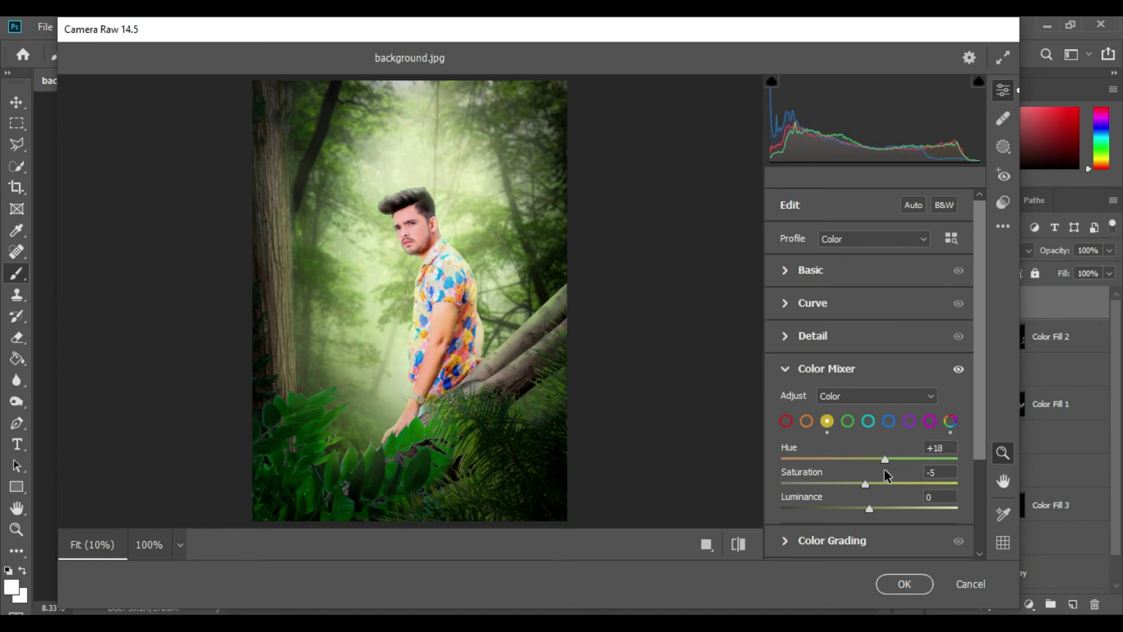
click(847, 421)
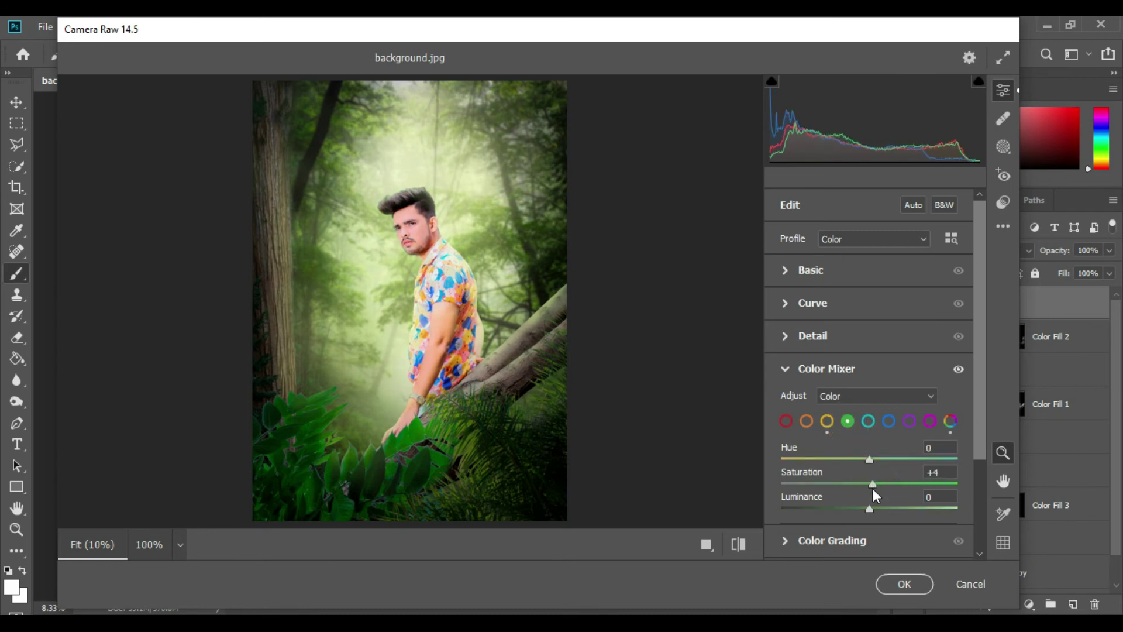
drag(874, 484, 907, 461)
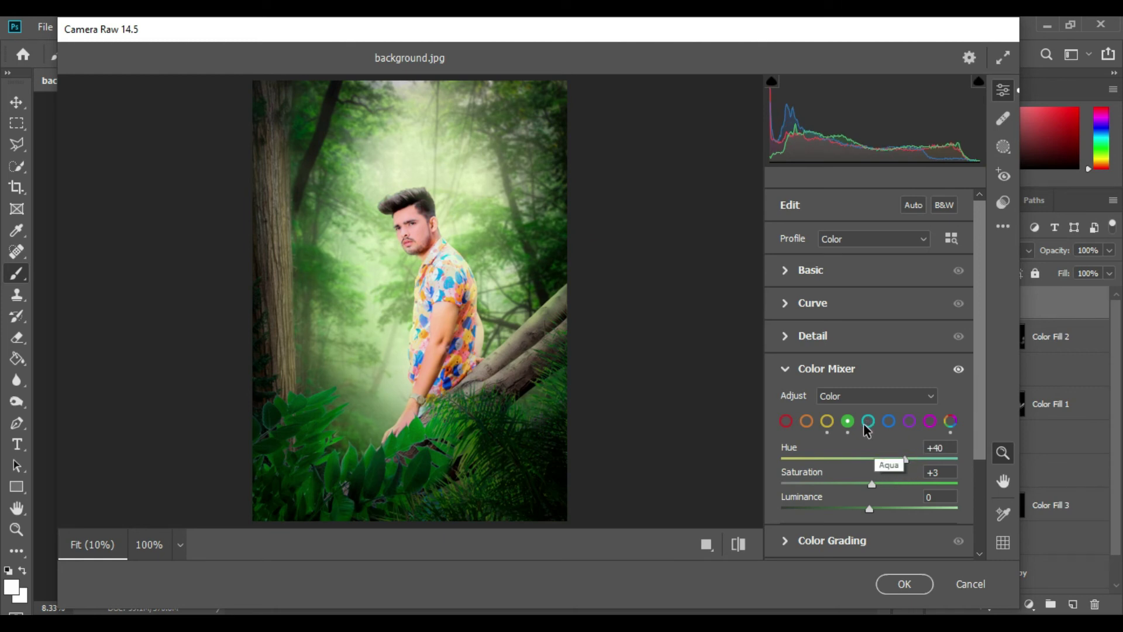
scroll(870, 464, down, 2)
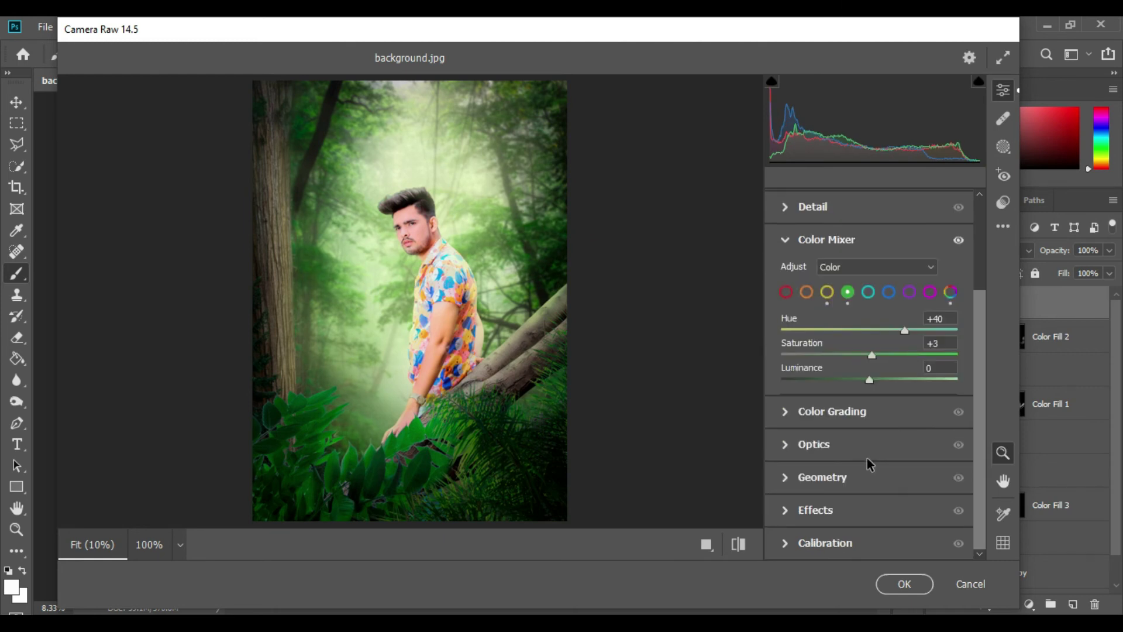
click(789, 416)
Grade the shadows to hue 69, saturation 15 and the midtones to hue 72, saturation 14
click(812, 395)
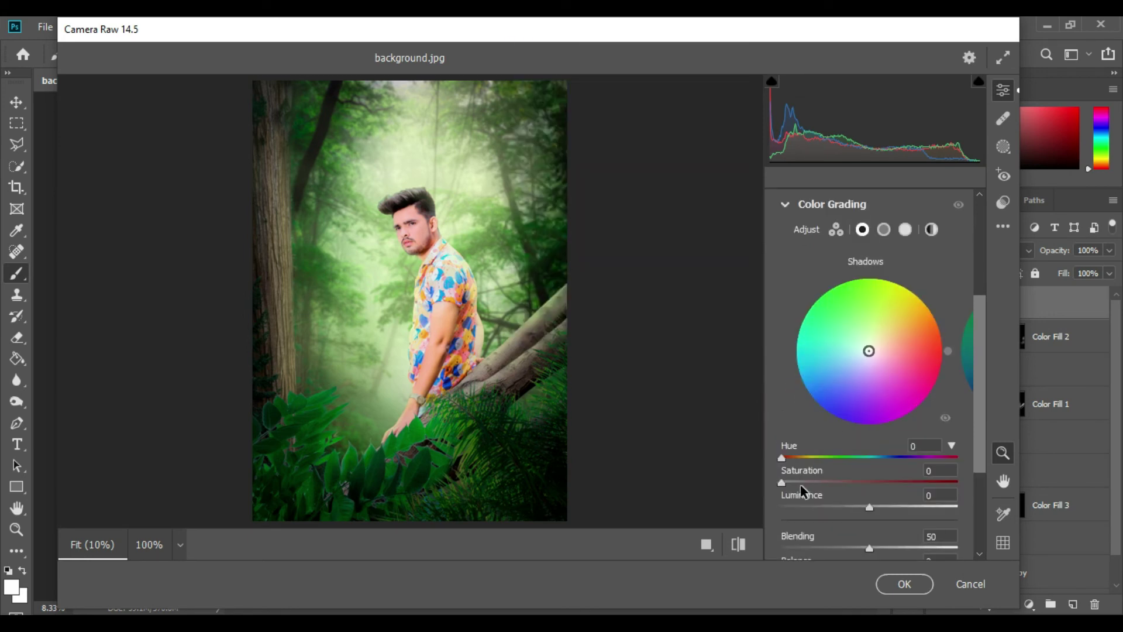
mouse_move(794, 484)
mouse_down()
mouse_move(820, 458)
mouse_move(830, 464)
mouse_move(782, 489)
mouse_move(820, 486)
mouse_move(778, 491)
mouse_move(809, 490)
mouse_move(814, 460)
mouse_up()
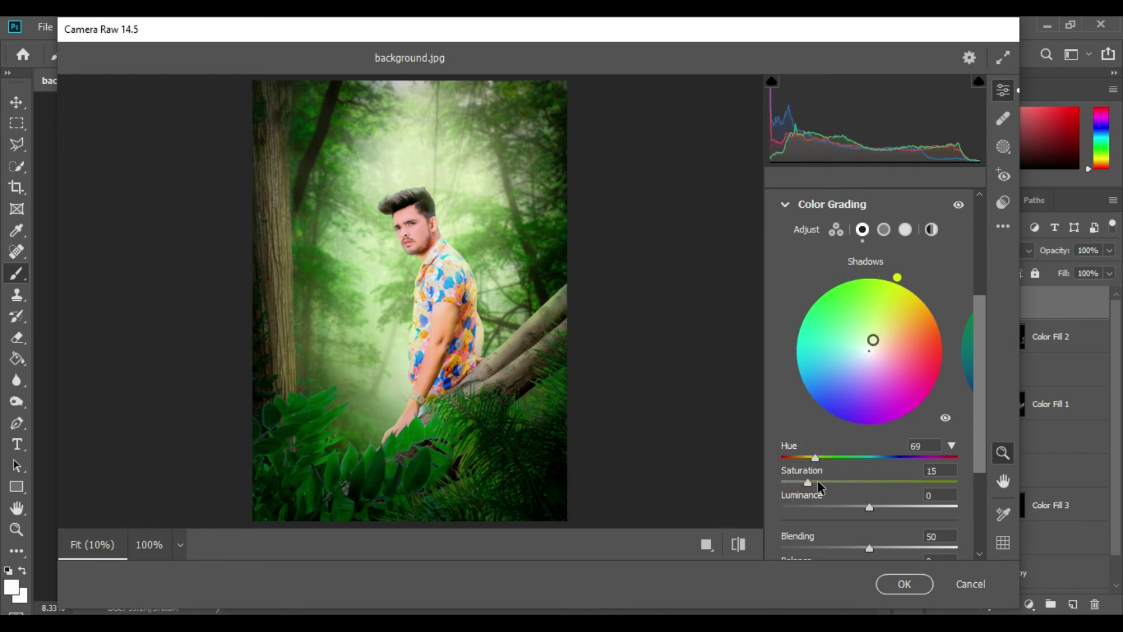
click(962, 369)
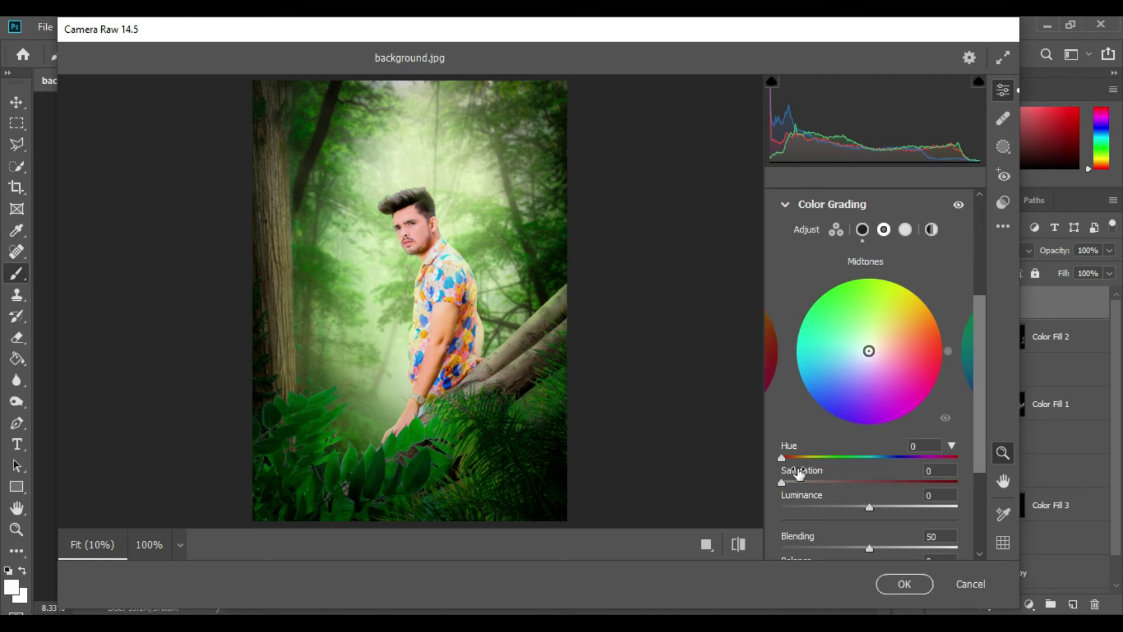
click(813, 482)
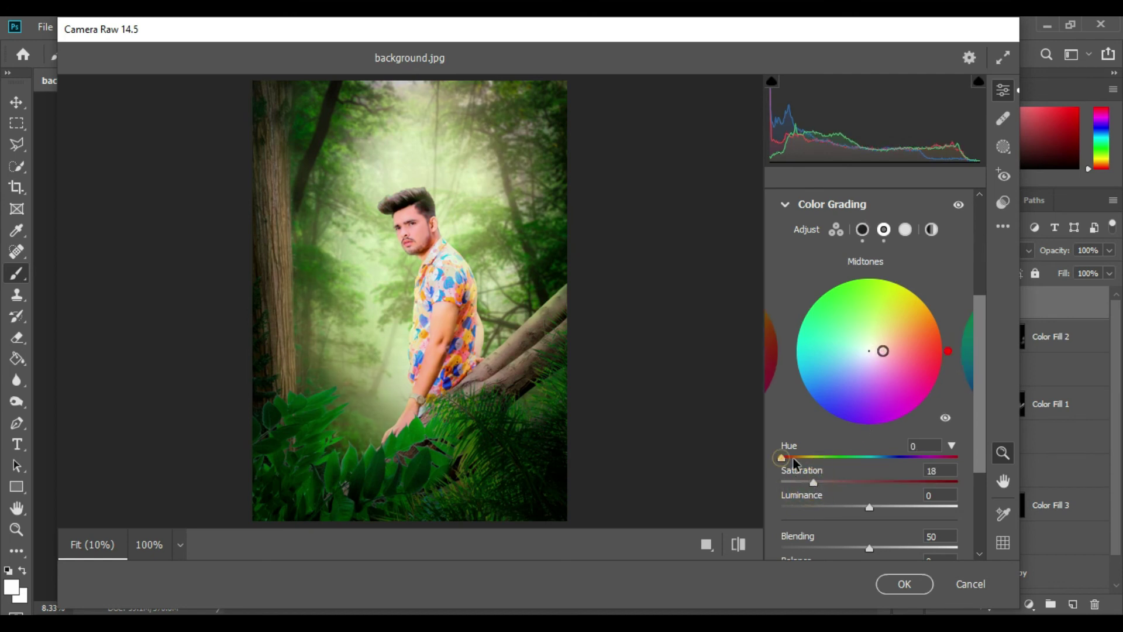
drag(782, 459, 817, 460)
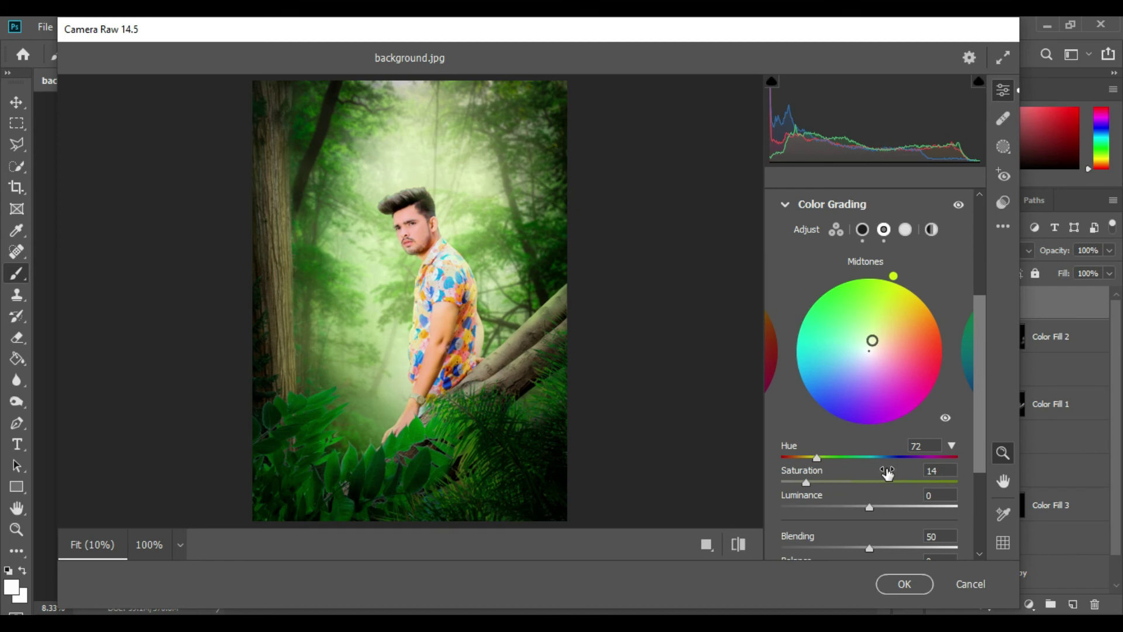
Set the white balance Temperature to -6 in the Basic panel
scroll(883, 459, up, 3)
scroll(876, 403, up, 3)
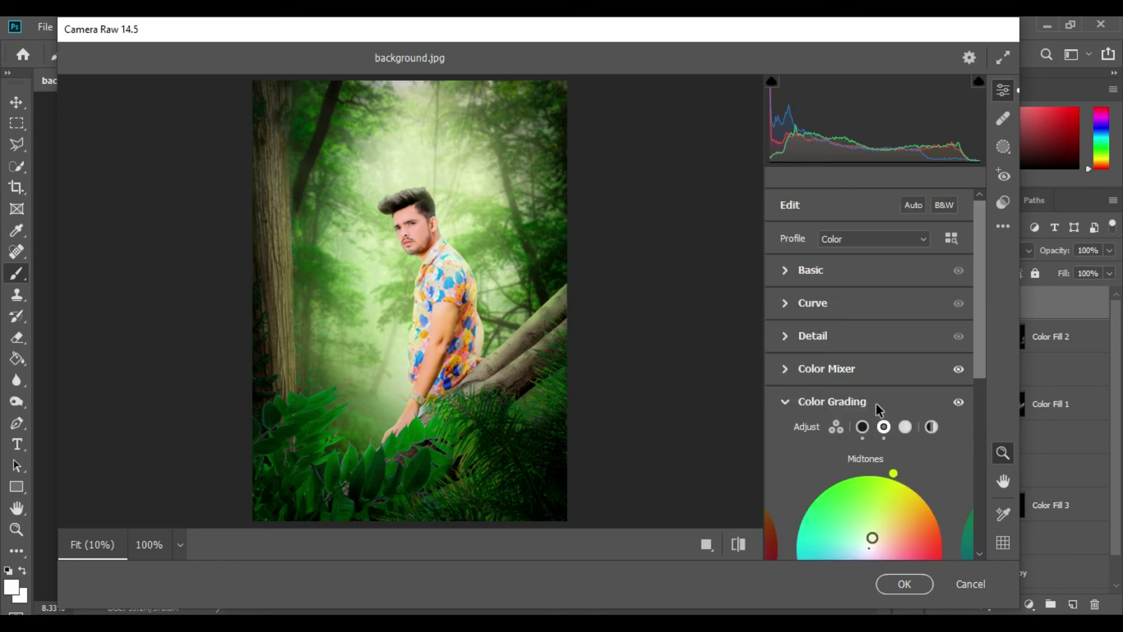
click(785, 269)
drag(869, 268, 866, 294)
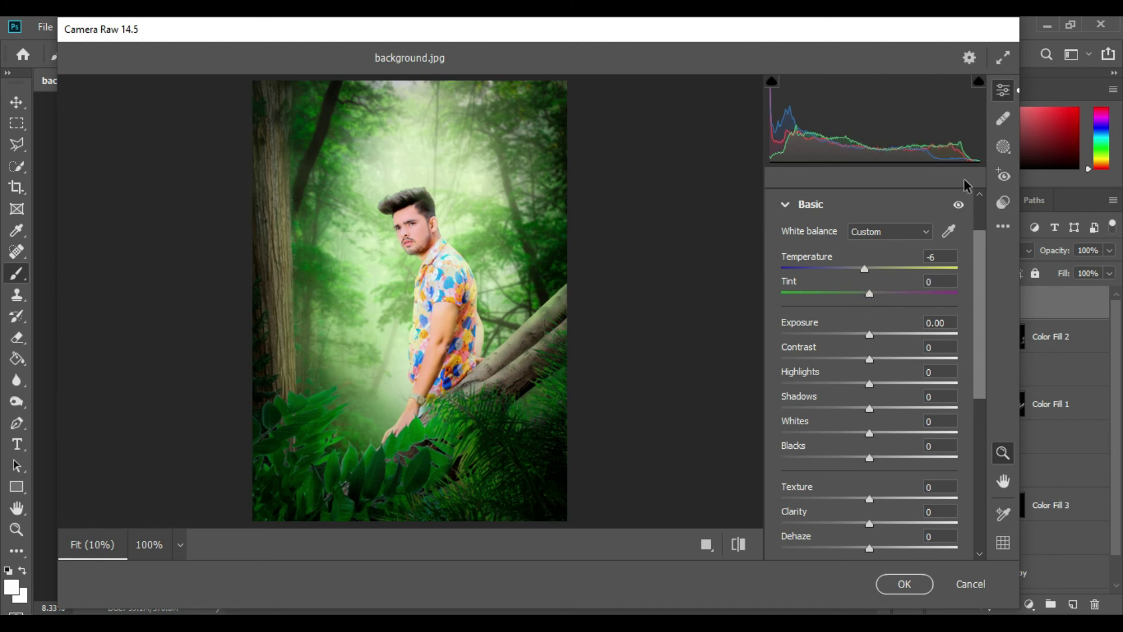
Darken the bottom edge with a linear gradient mask at -1.45 exposure
click(1003, 147)
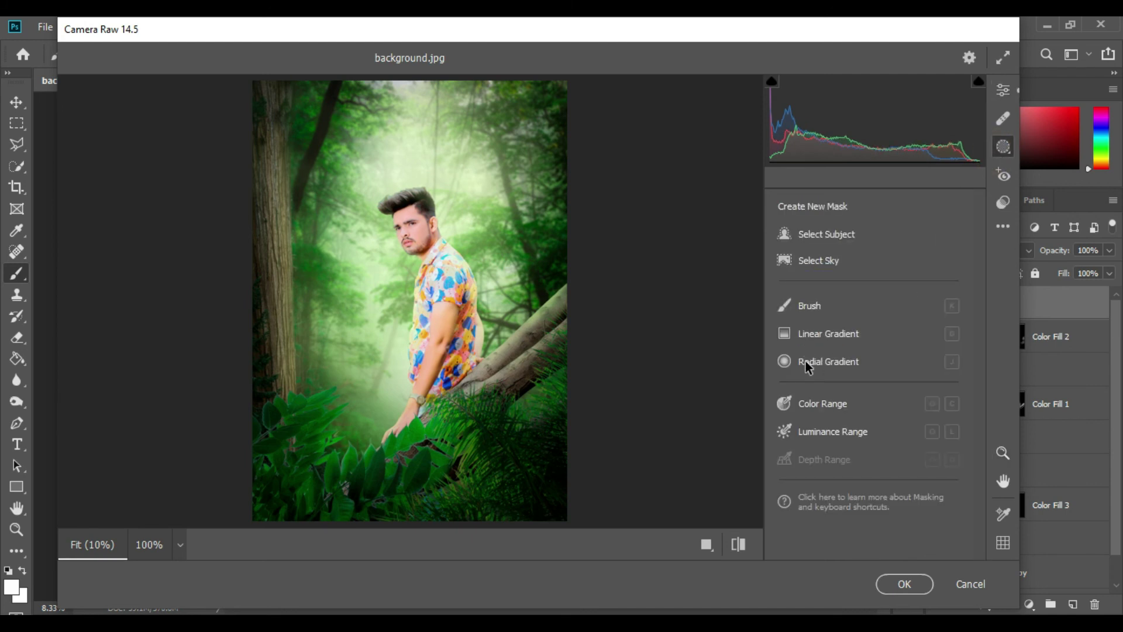
click(828, 334)
mouse_move(398, 525)
mouse_down()
mouse_move(424, 511)
mouse_move(396, 391)
mouse_up()
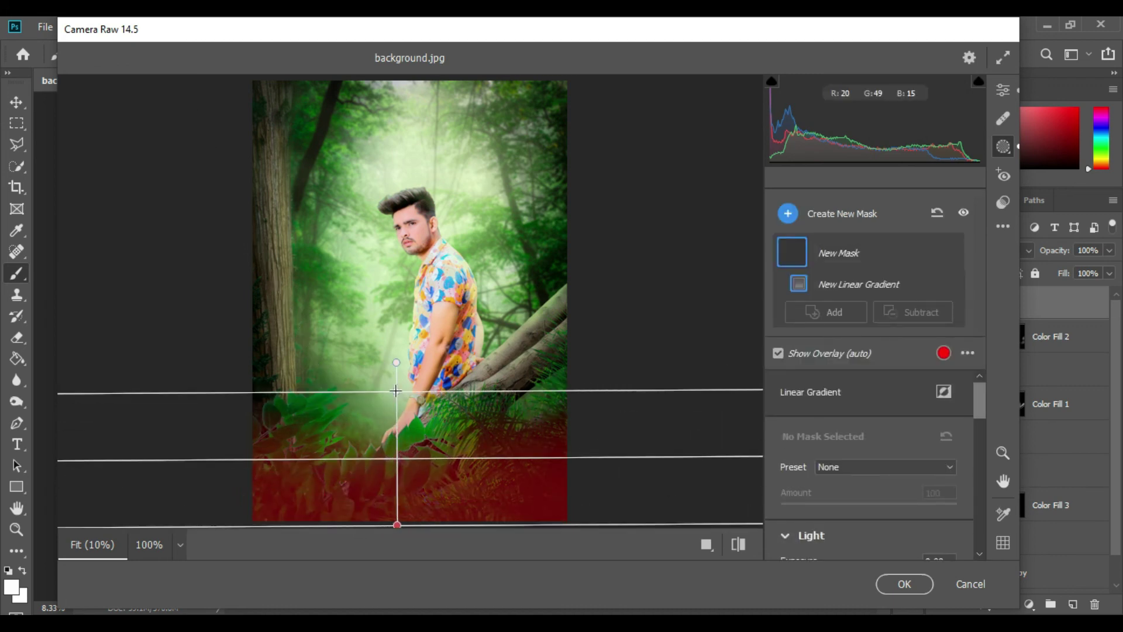
scroll(806, 444, down, 3)
mouse_move(865, 473)
mouse_down()
mouse_move(827, 488)
mouse_move(836, 487)
mouse_up()
drag(411, 391, 412, 405)
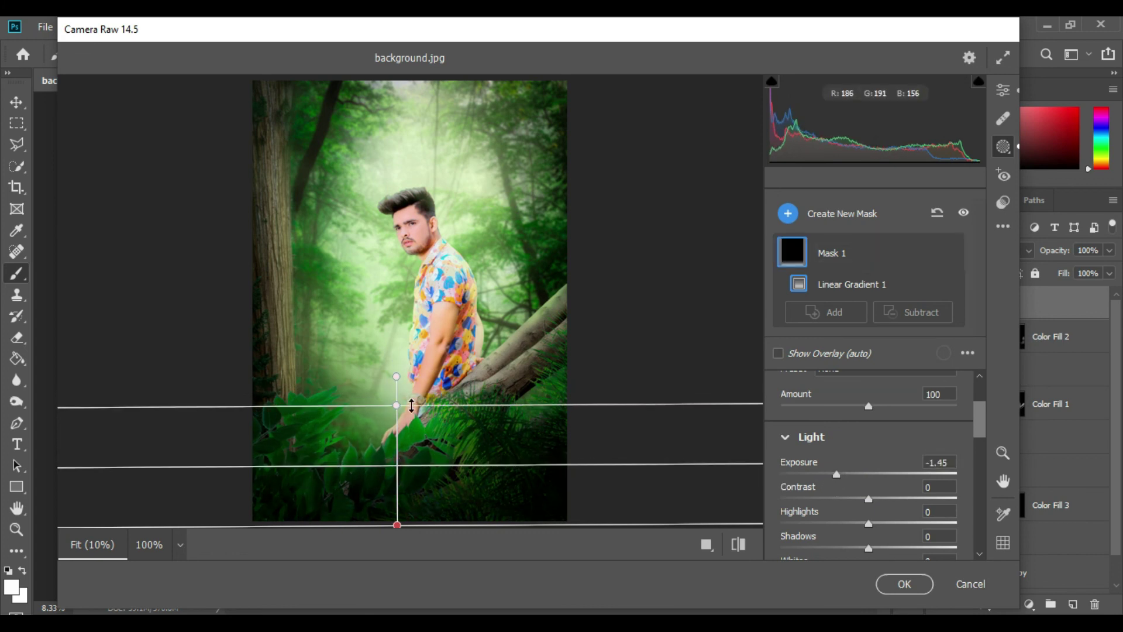
Add a linear gradient along the left edge with Exposure -0.30
click(787, 213)
click(830, 289)
drag(236, 276, 350, 285)
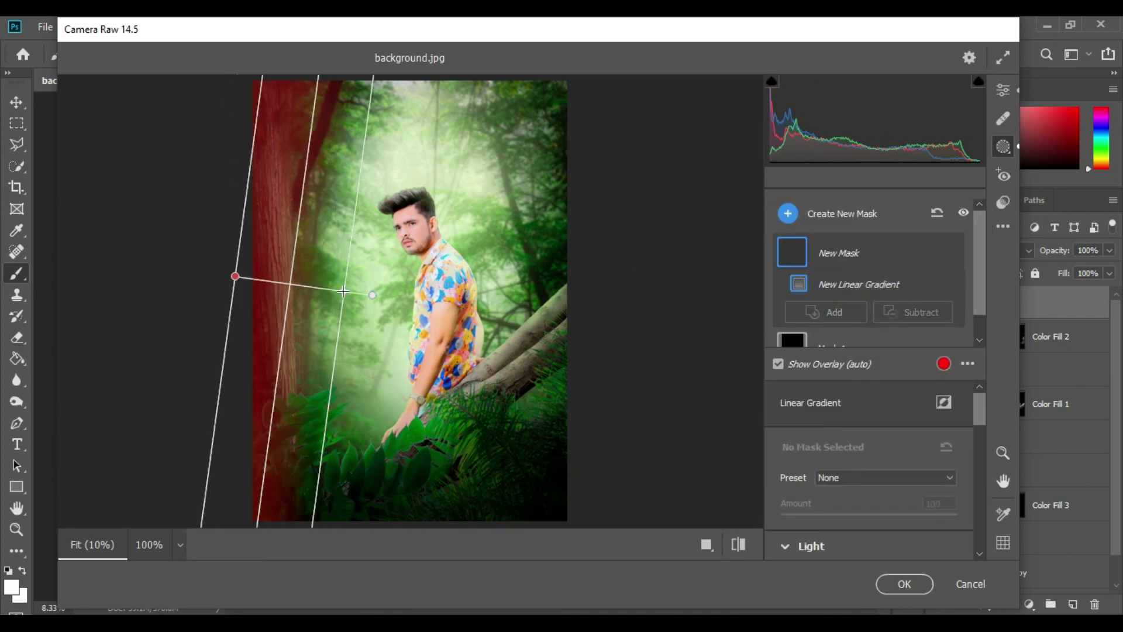
drag(869, 485, 859, 485)
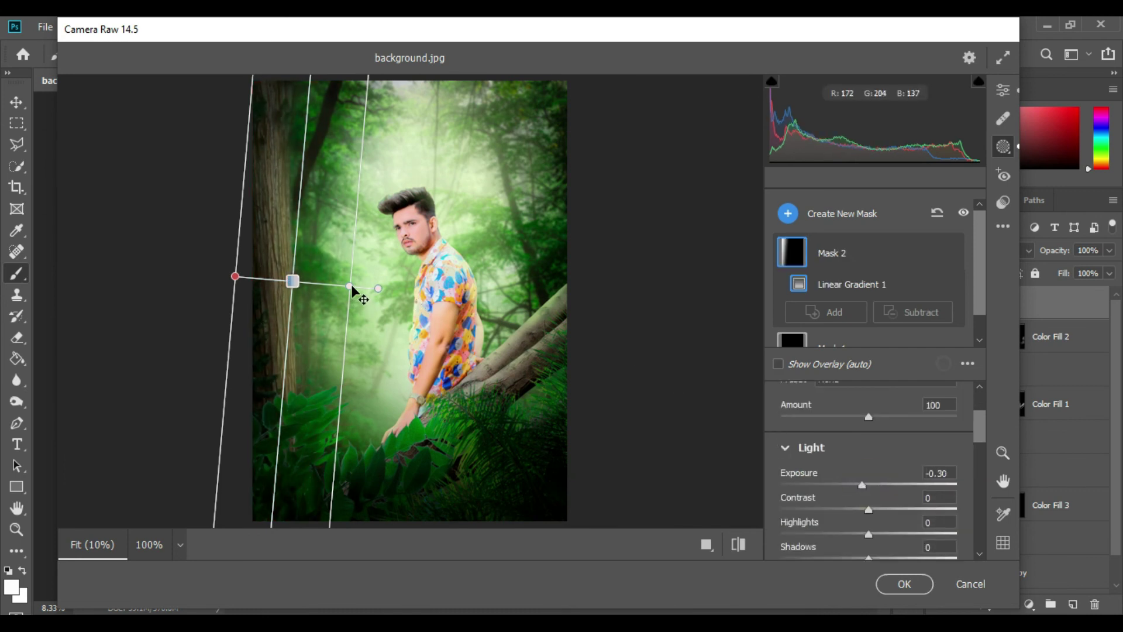
mouse_move(351, 270)
mouse_down()
mouse_move(361, 268)
mouse_move(336, 268)
mouse_up()
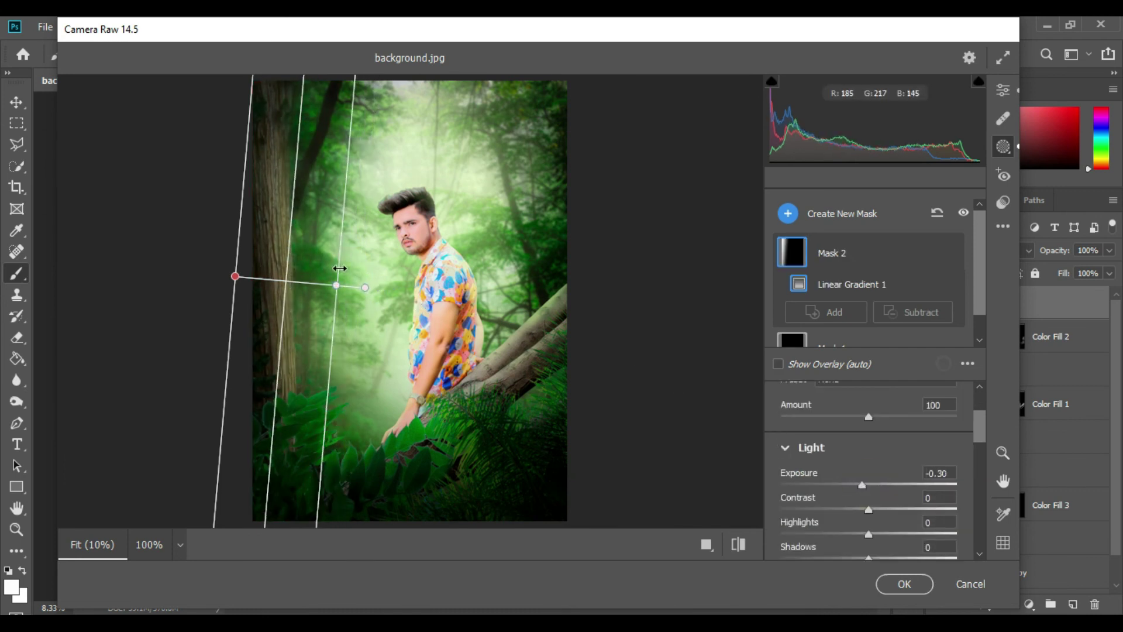
Darken the right edge with a linear gradient at -0.65 exposure and apply Camera Raw
click(788, 213)
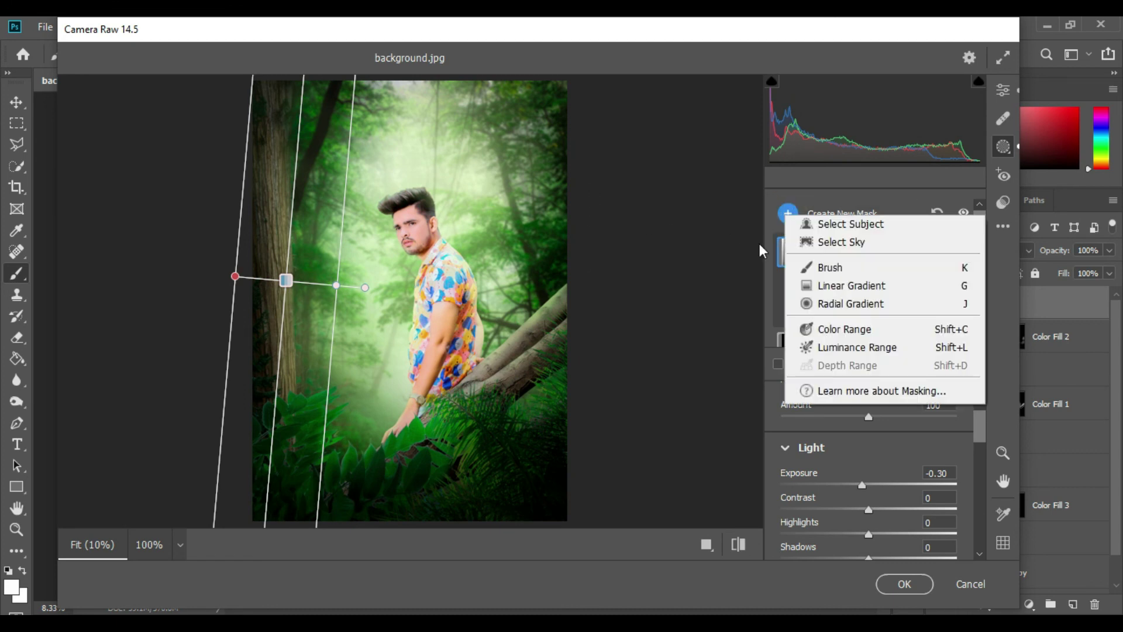
click(819, 288)
drag(583, 201, 483, 213)
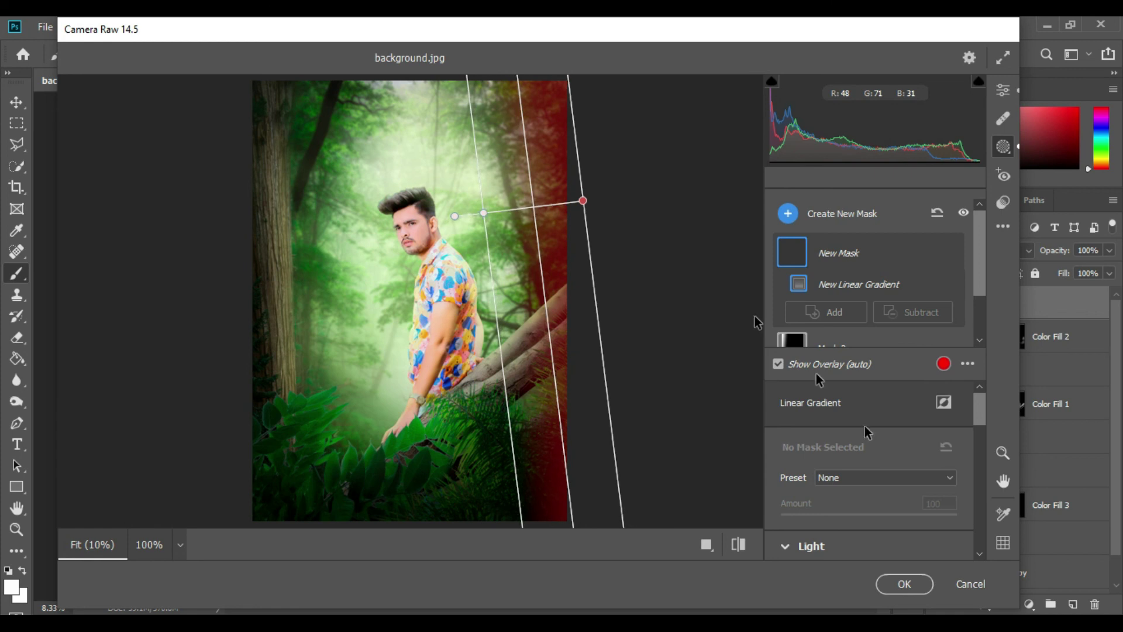
drag(869, 485, 854, 485)
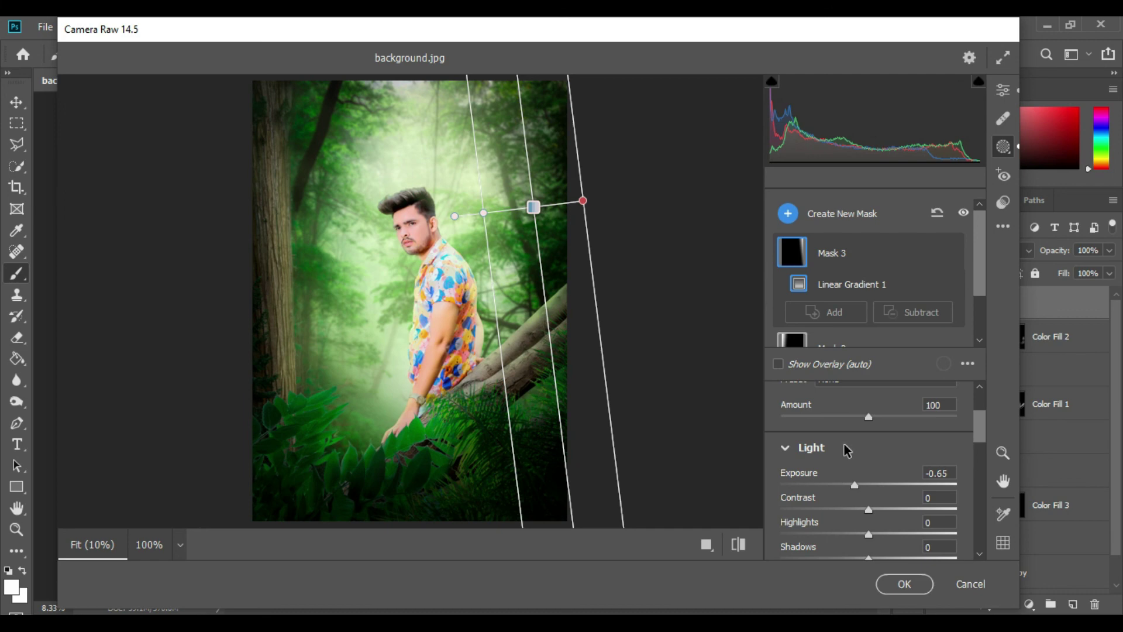
click(904, 583)
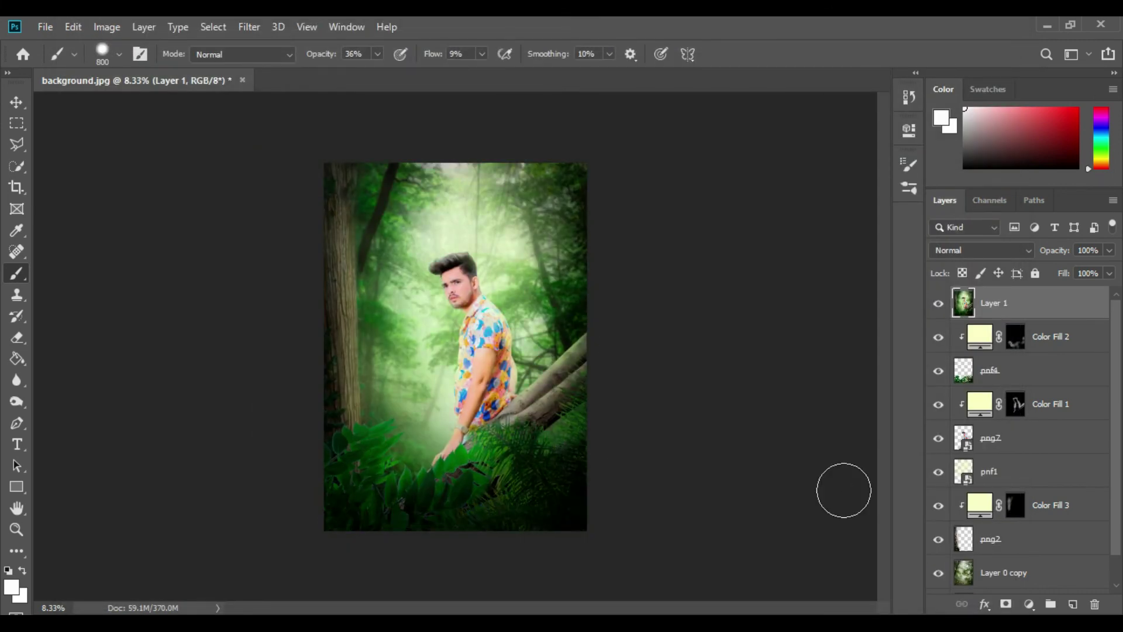
scroll(520, 404, up, 3)
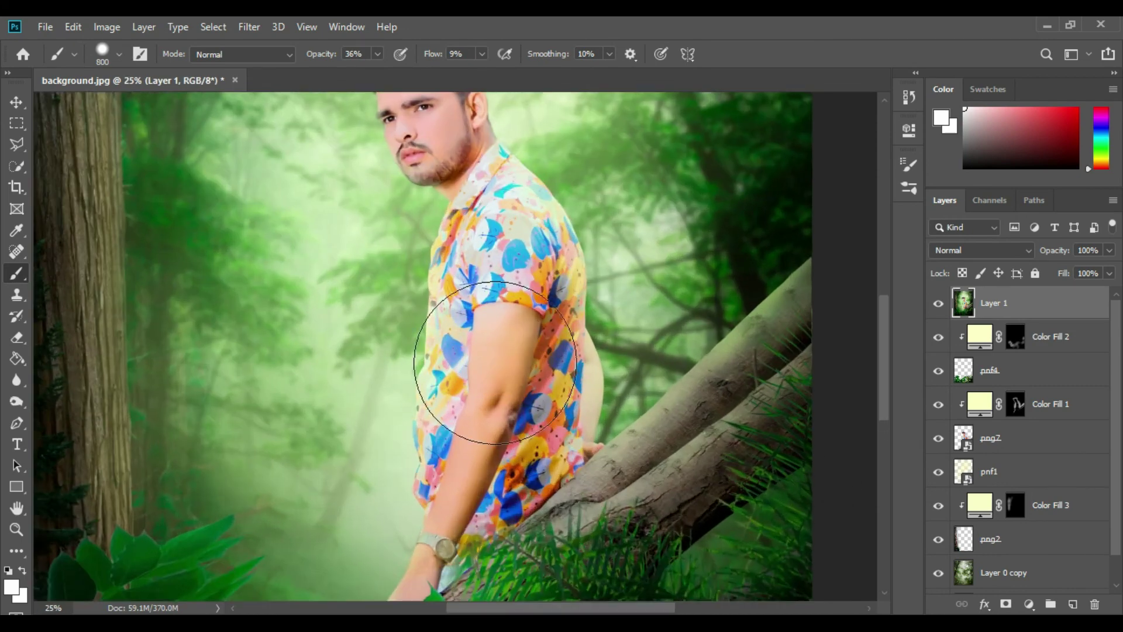
scroll(521, 388, up, 2)
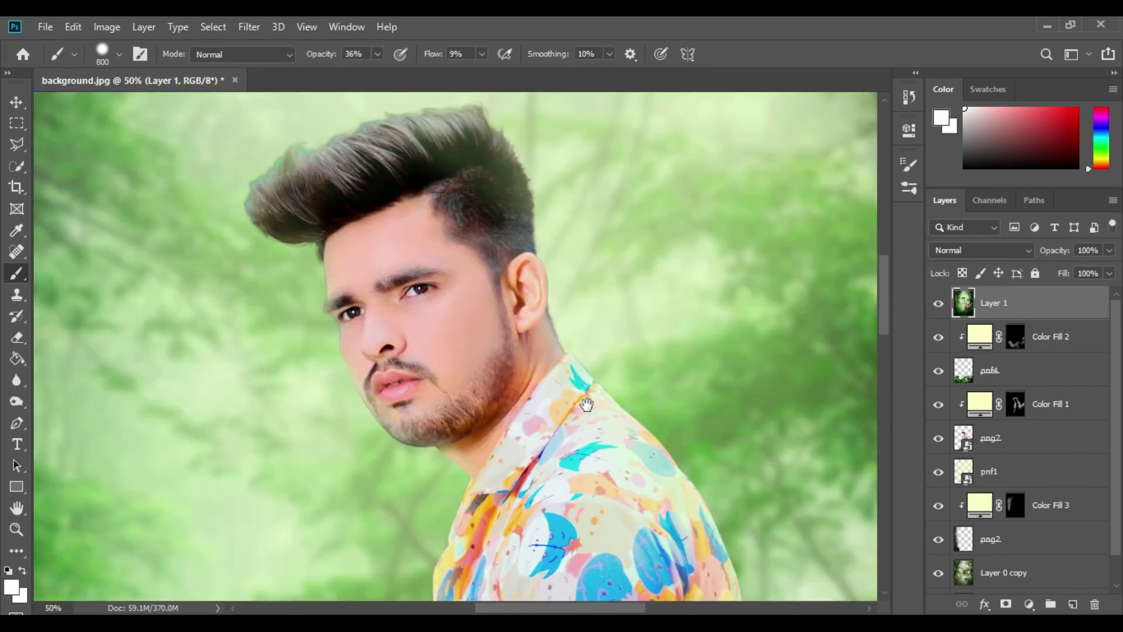
scroll(580, 399, down, 1)
scroll(579, 351, down, 1)
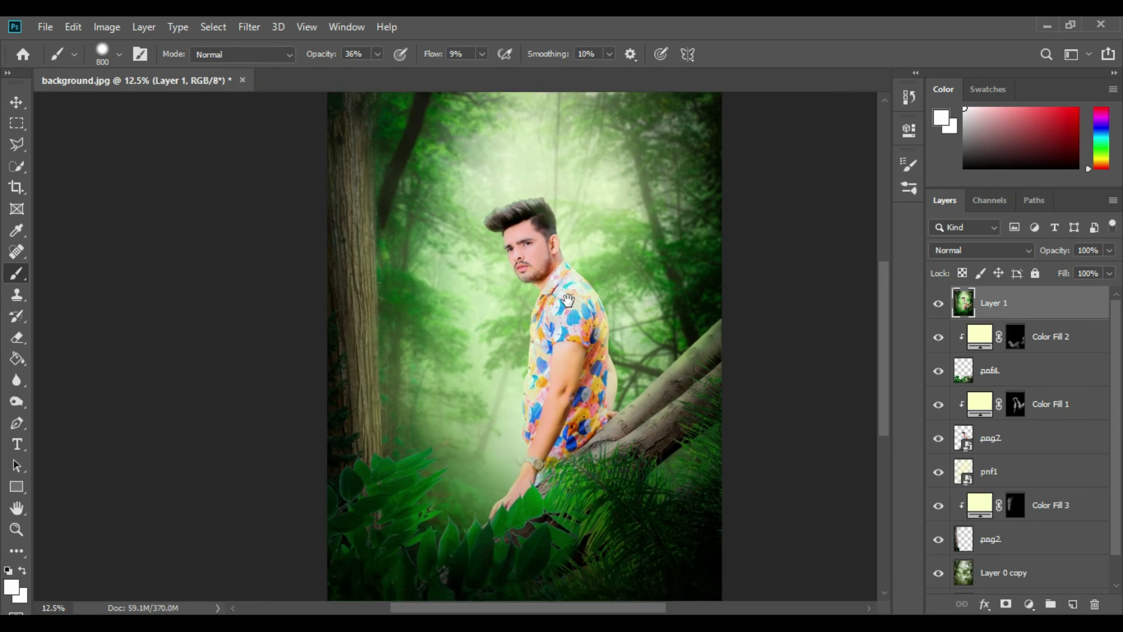
scroll(580, 315, down, 1)
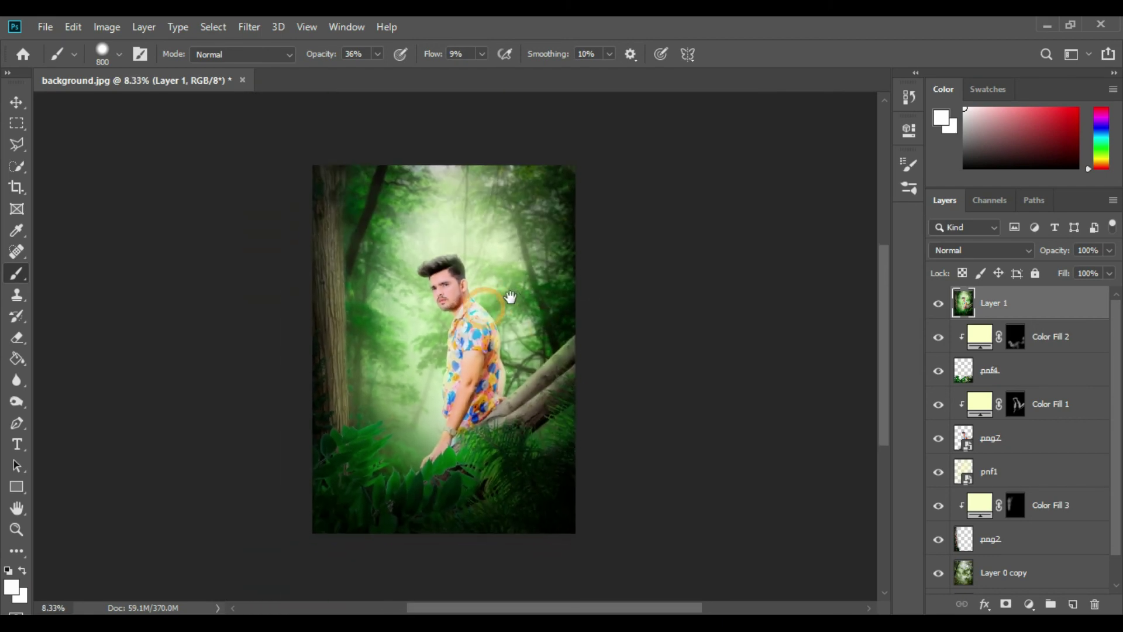